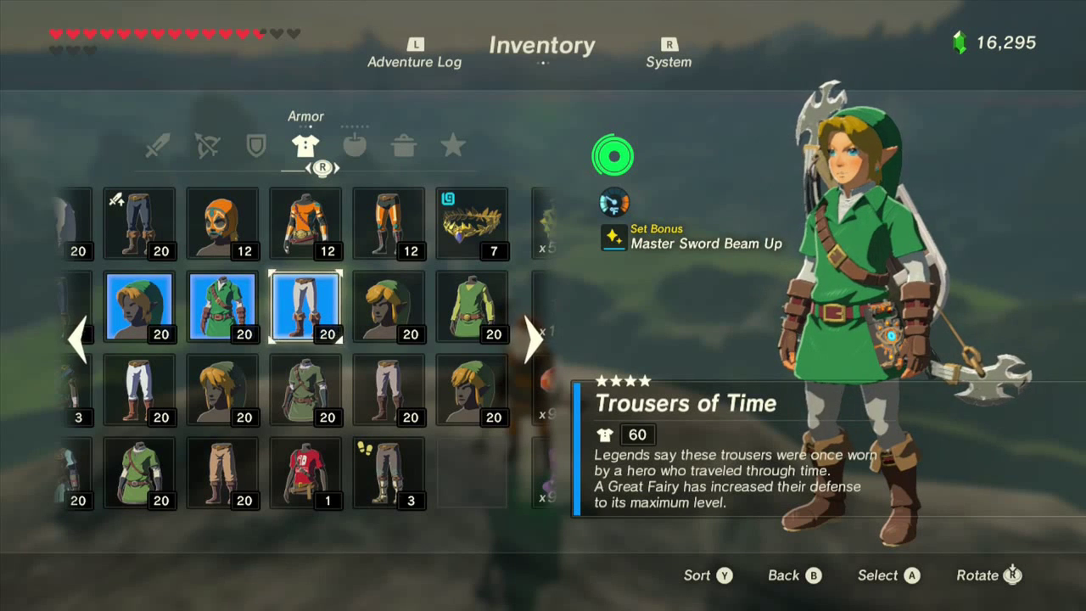
- Equip the Cap of Twilight together with its matching tunic and trousers from the armor inventory
key(Down)
key(Left)
key(Return)
key(Right)
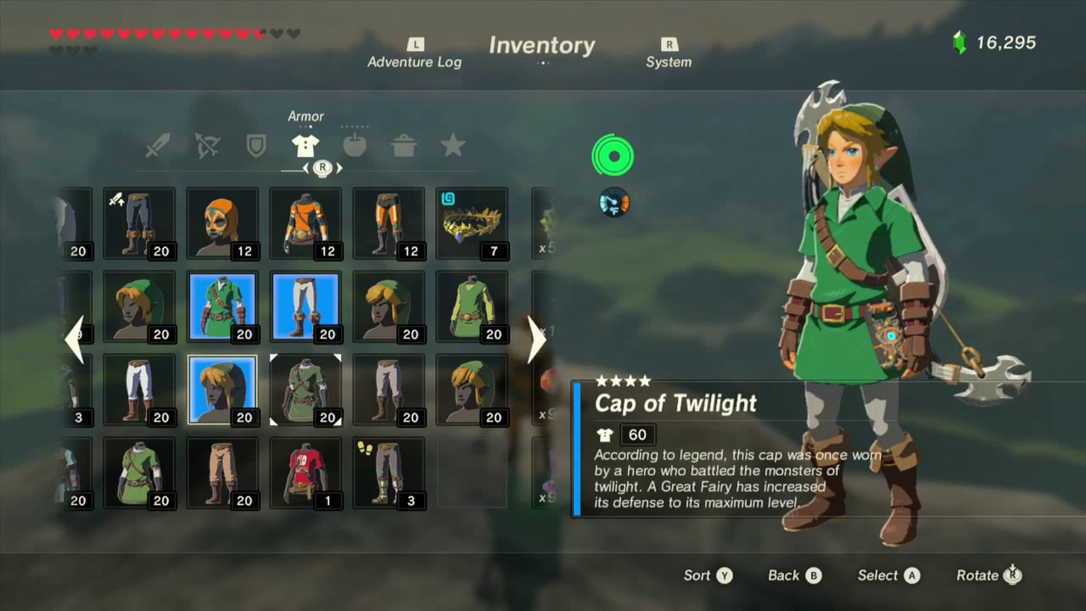
key(Return)
key(Return)
key(Right)
key(Return)
key(Return)
- Equip the Cap of the Sky and its matching tunic and trousers
key(Right)
key(Return)
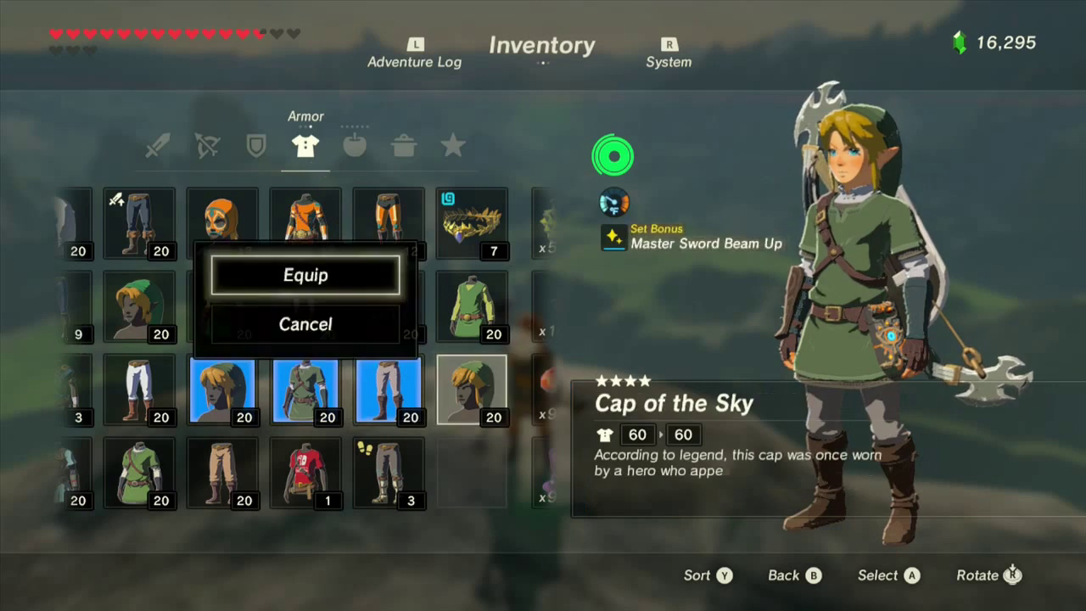
key(Return)
key(Left)
key(Left)
key(Left)
key(Left)
key(Down)
key(Return)
key(Return)
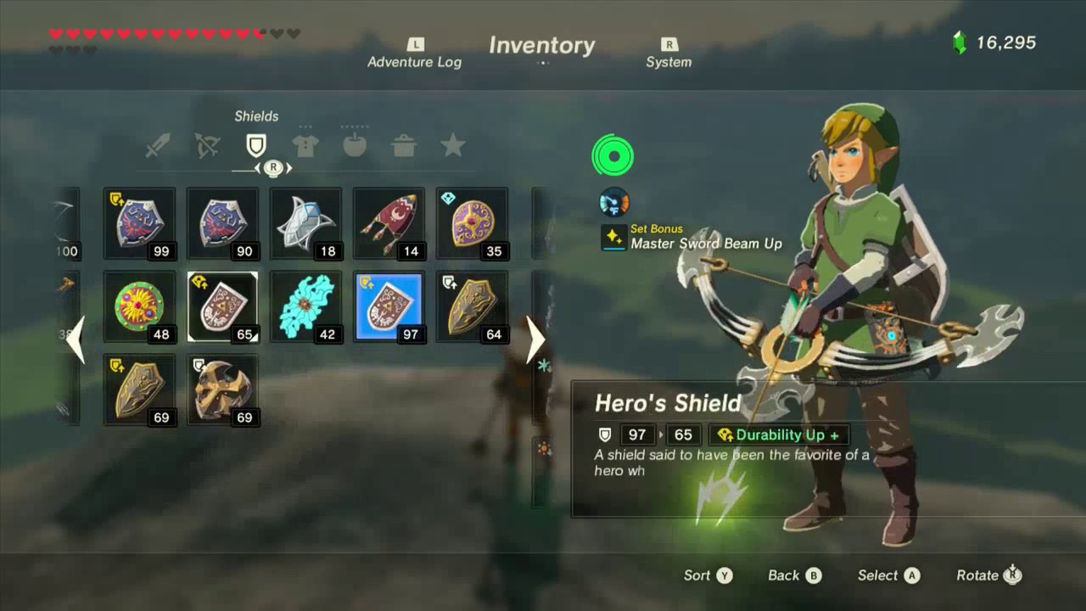
- Equip the Hylian Shield that has the Shield Guard Up + 9 bonus
key(Up)
key(Left)
key(Return)
key(Return)
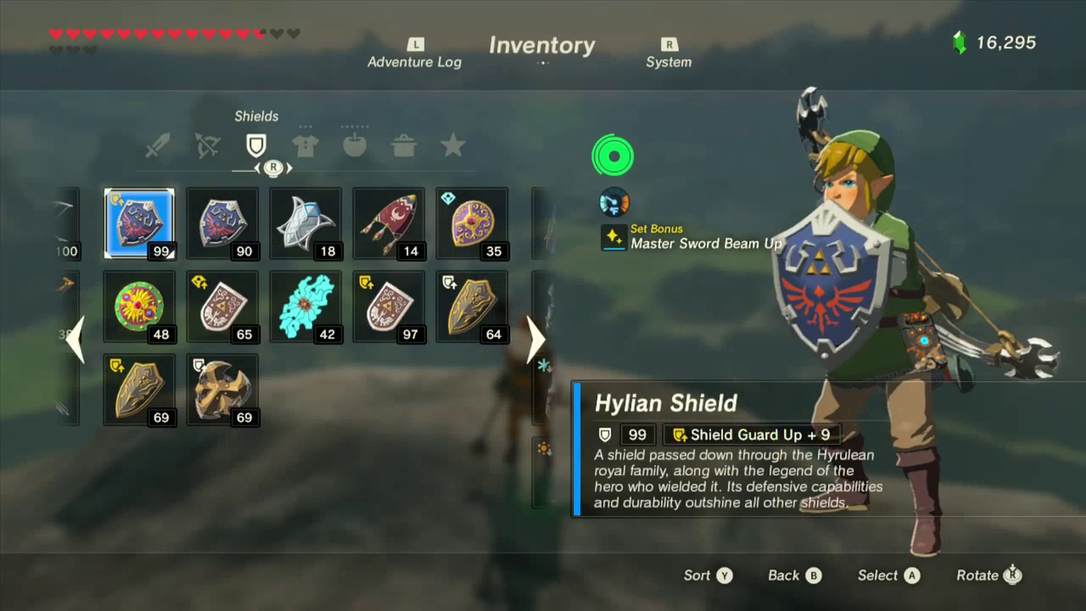
- Equip the Hero's Shield that has the Shield Guard Up + 32 bonus
key(Right)
key(Down)
key(Right)
key(Right)
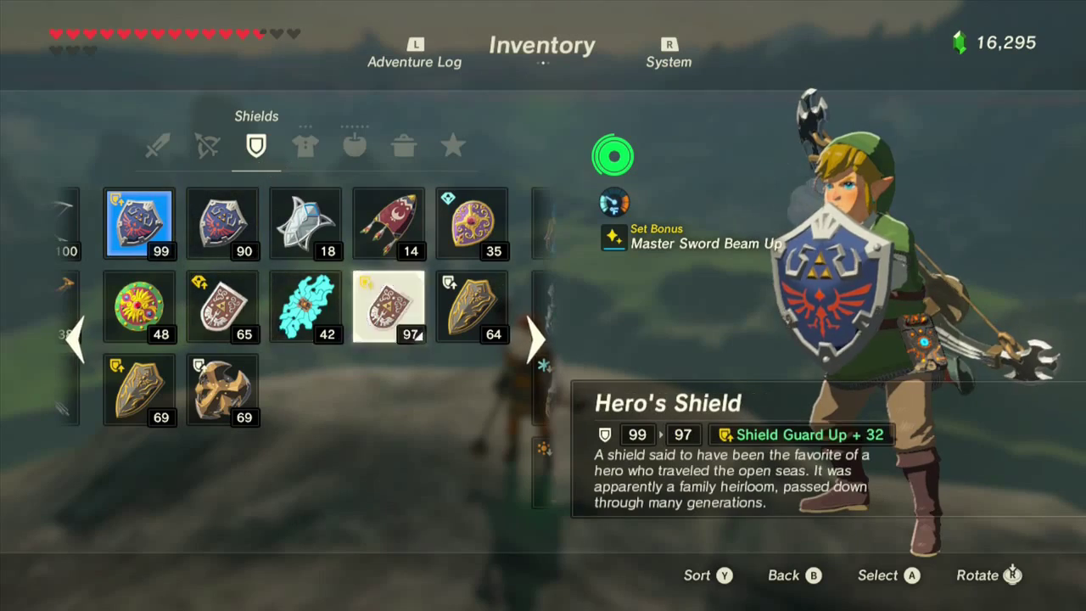
key(Return)
key(Return)
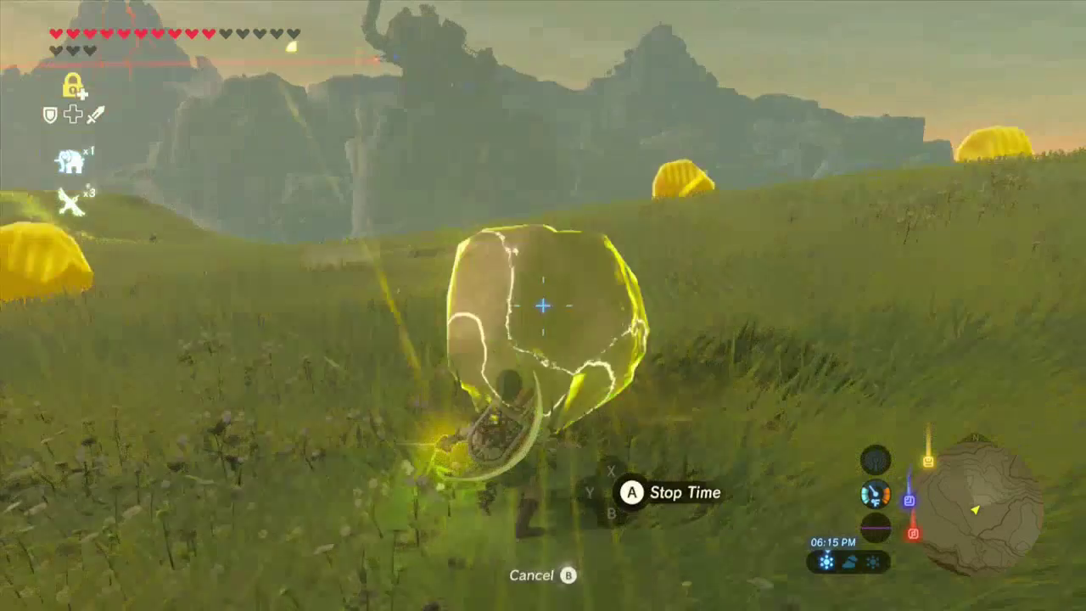
- Stop time on the nearby boulder and strike it repeatedly to build up launch momentum
key(Return)
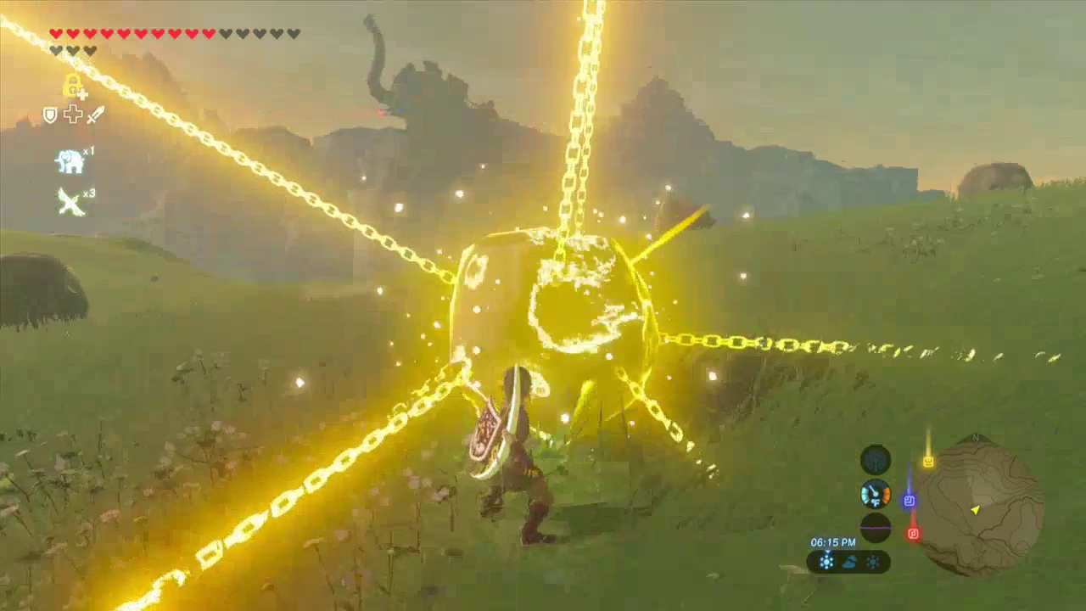
key(y)
key(y)
key(y)
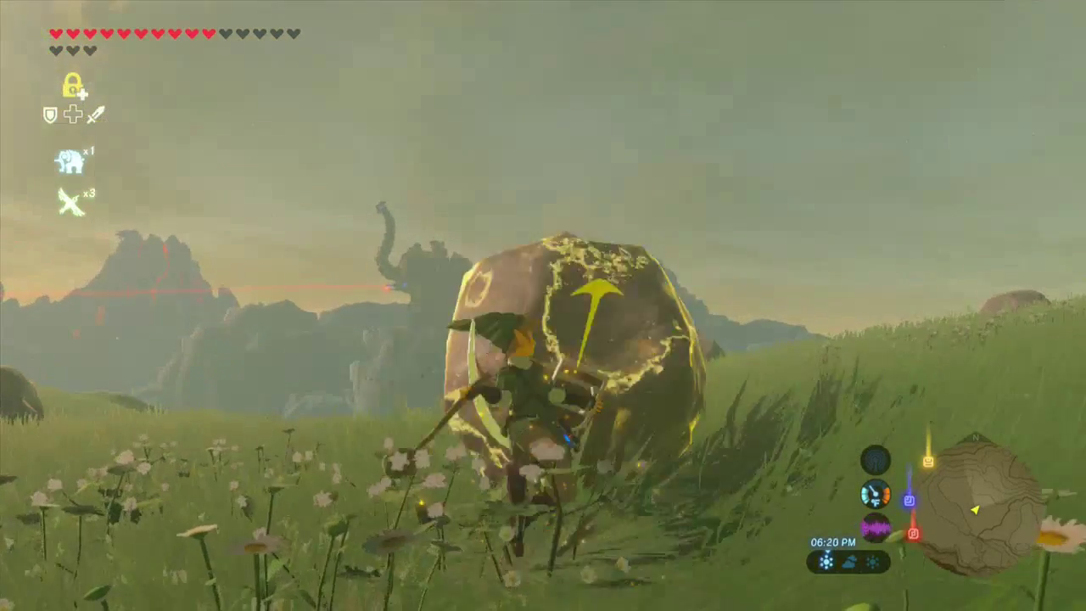
key(Return)
key(Return)
key(Return)
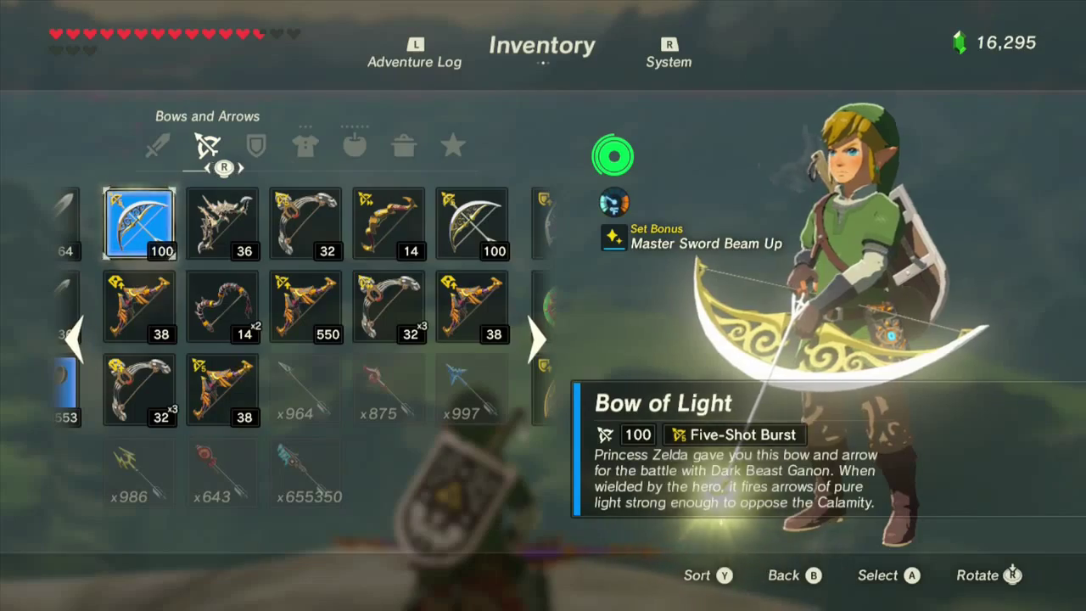
- Close the bow inventory, return to the game and glide while falling above the hills
key(Escape)
key(r)
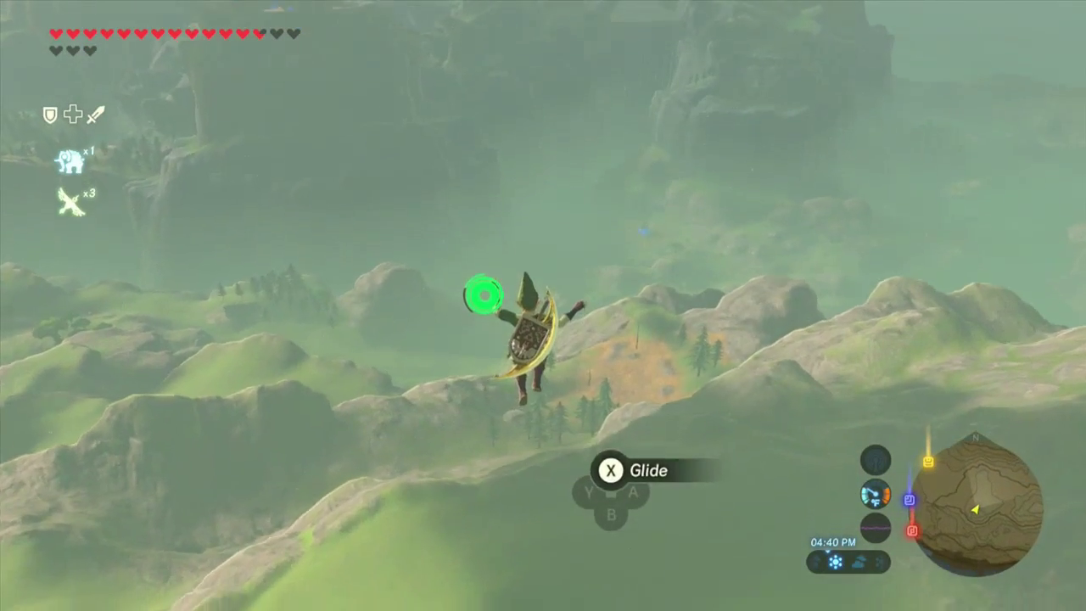
key(x)
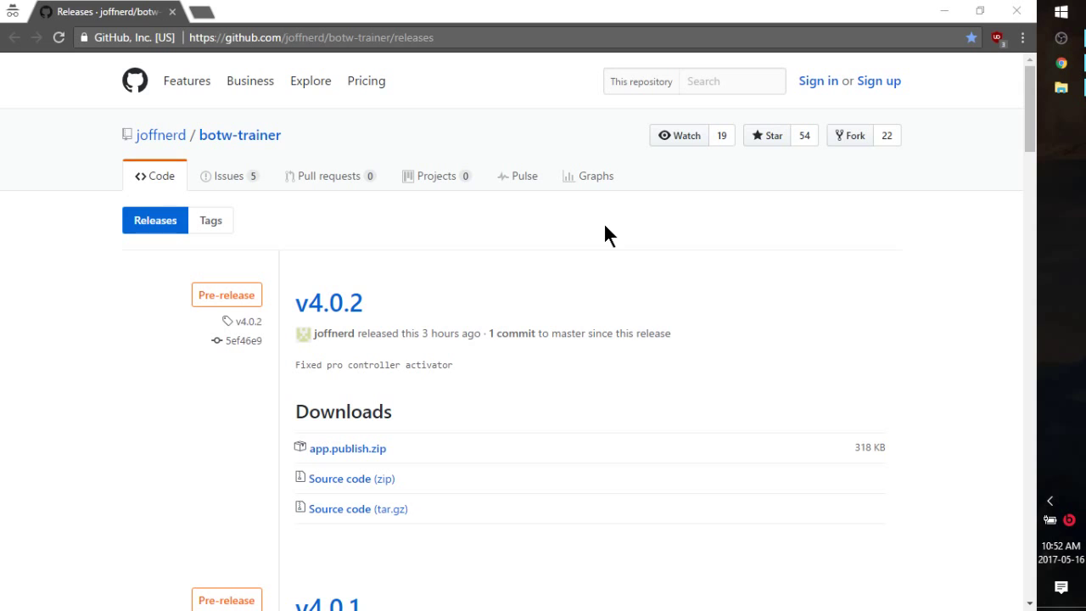
- Download app.publish.zip for botw-trainer v4.0.2 and extract it into an app.publish folder within Downloads
click(363, 451)
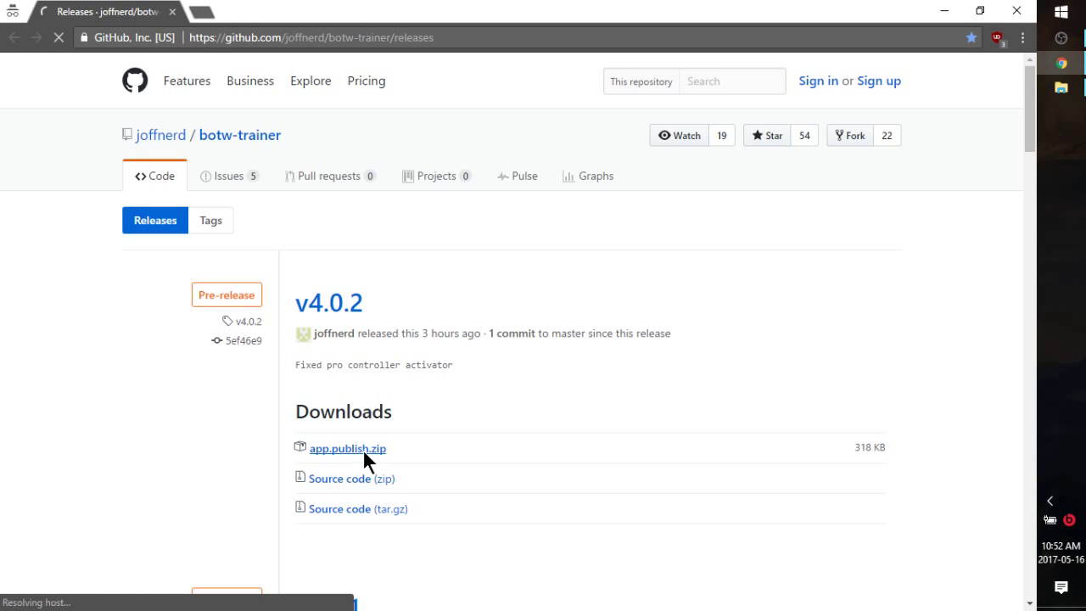
click(1061, 87)
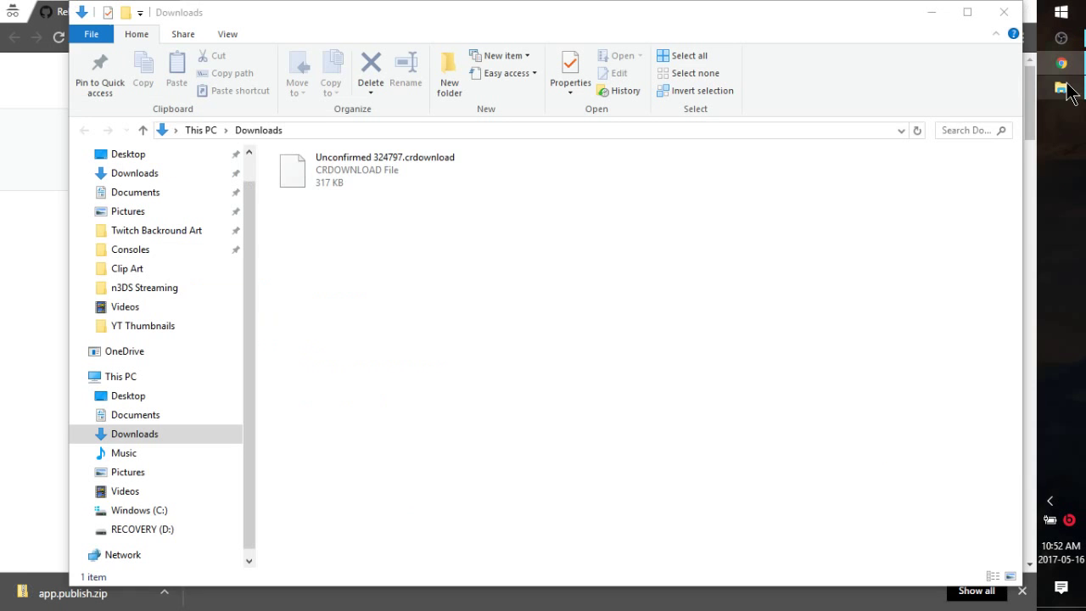
right_click(331, 159)
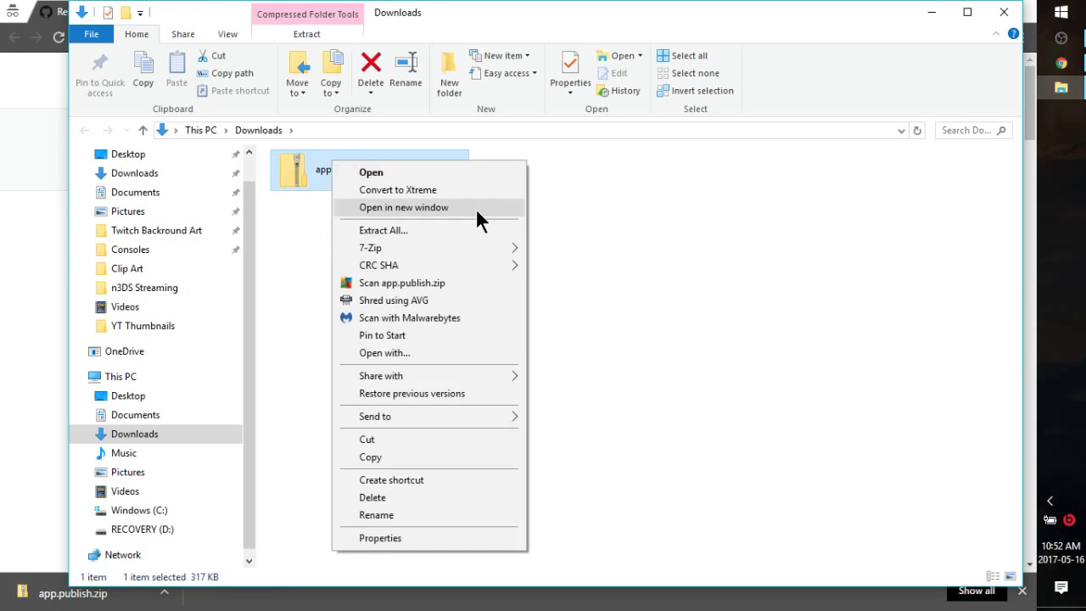
mouse_move(492, 249)
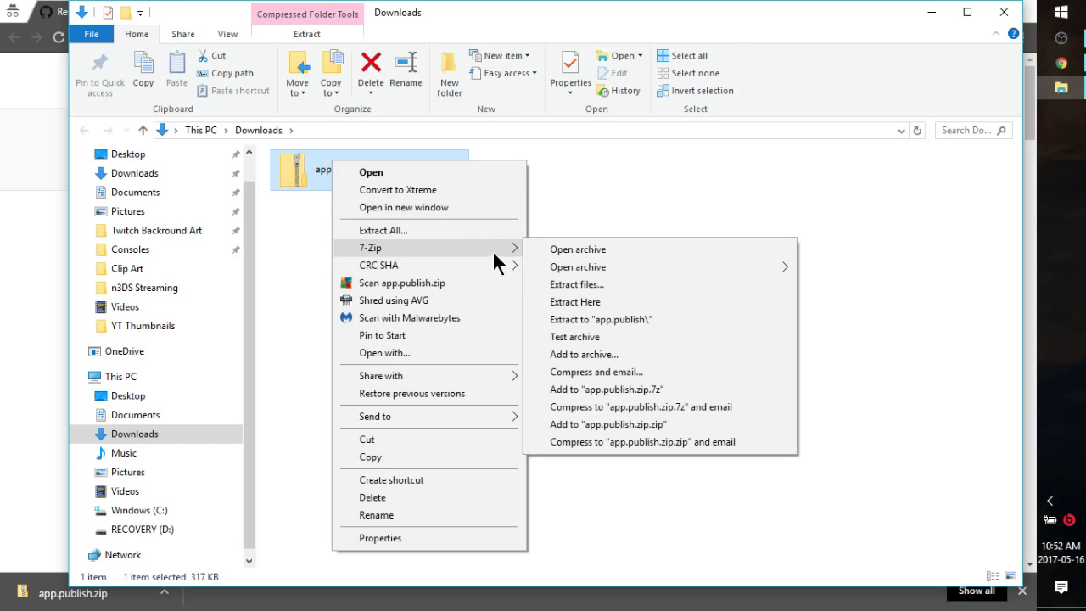
click(634, 319)
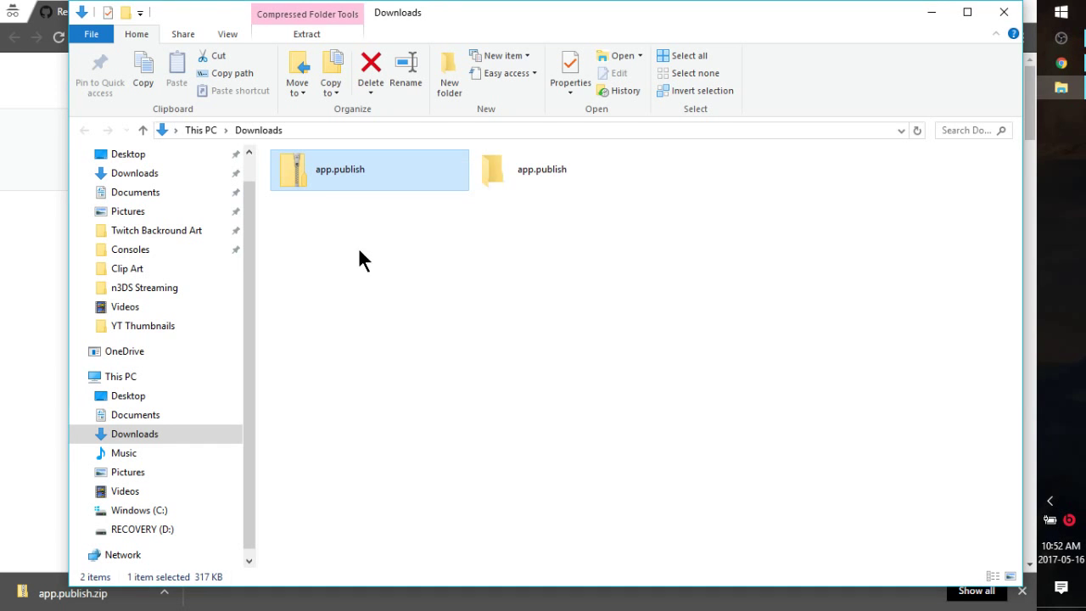
- Delete the app.publish zip archive and rename the extracted folder to BOTW Trainer
key(Delete)
key(Return)
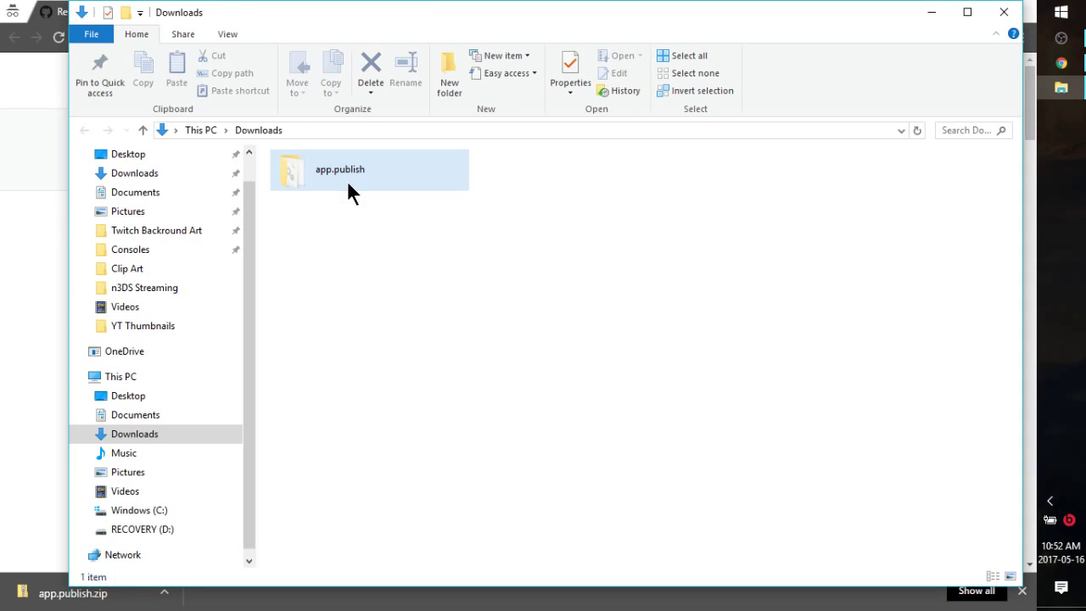
click(349, 173)
click(359, 168)
key(BackSpace)
text(BOTW)
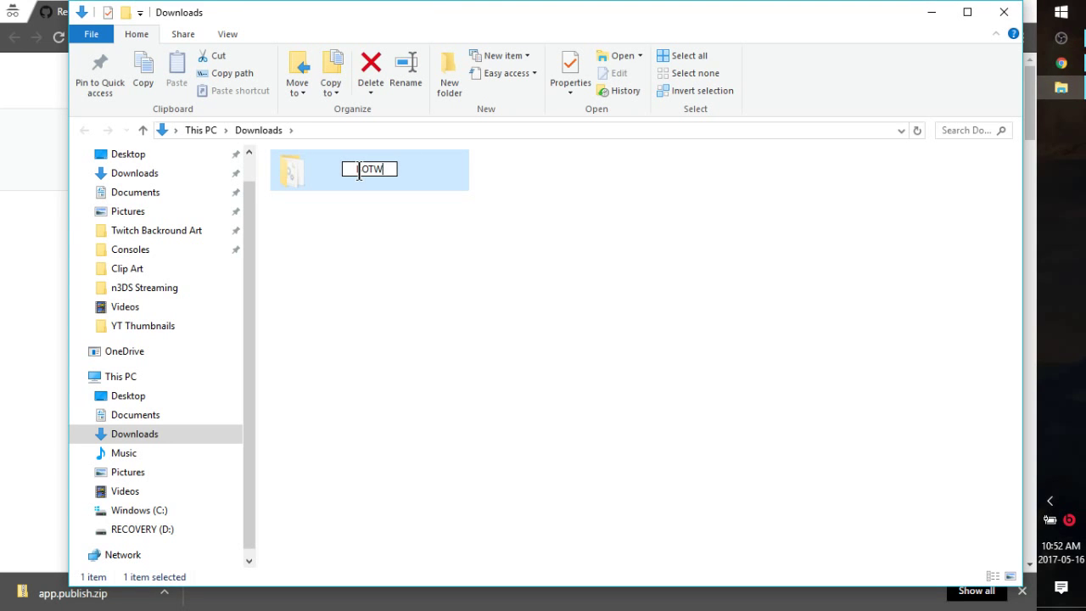
text( Trainer)
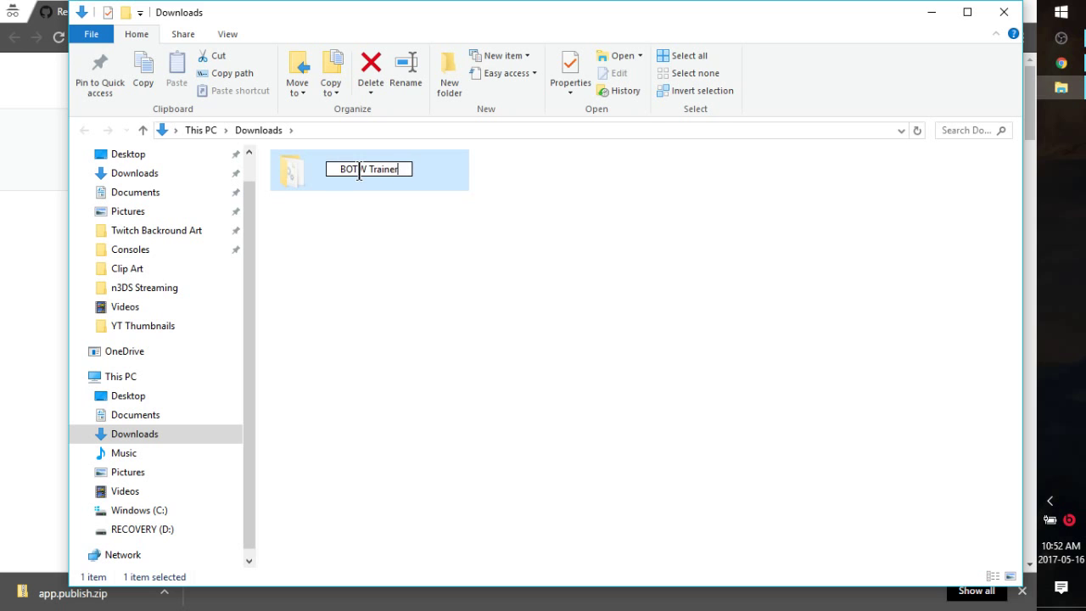
key(Return)
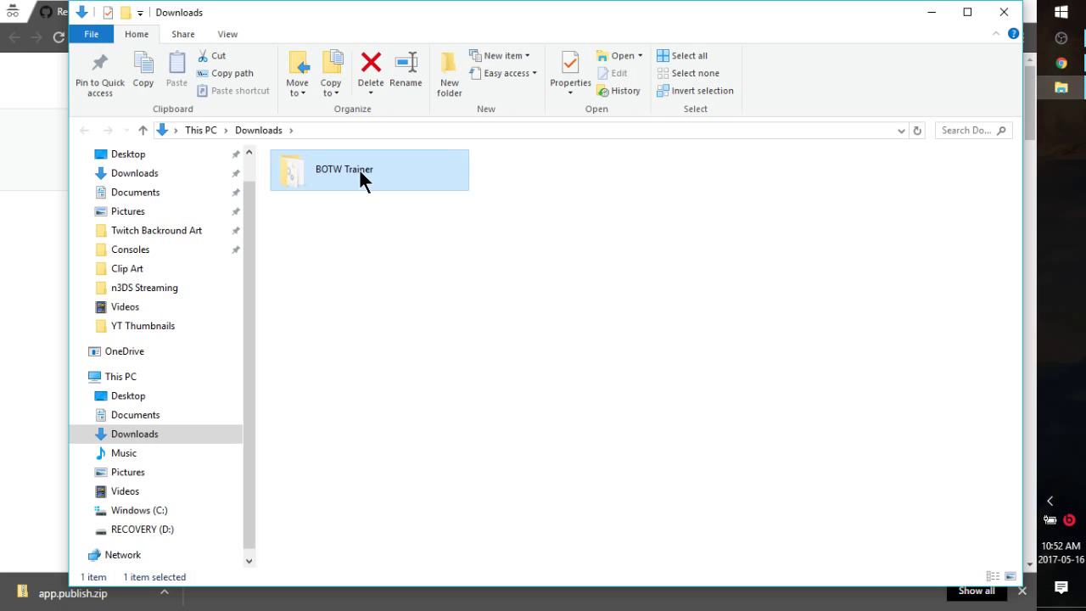
- Move the BOTW Trainer folder into the WiiU Tools folder on the desktop and open it there
click(84, 395)
drag(302, 177, 130, 410)
click(82, 414)
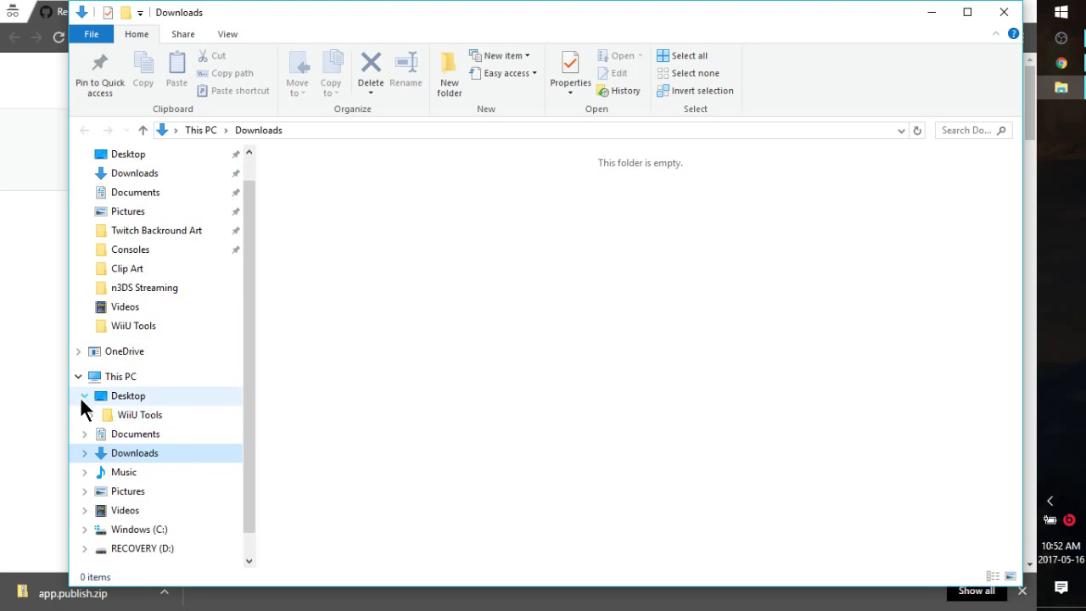
click(80, 395)
click(76, 376)
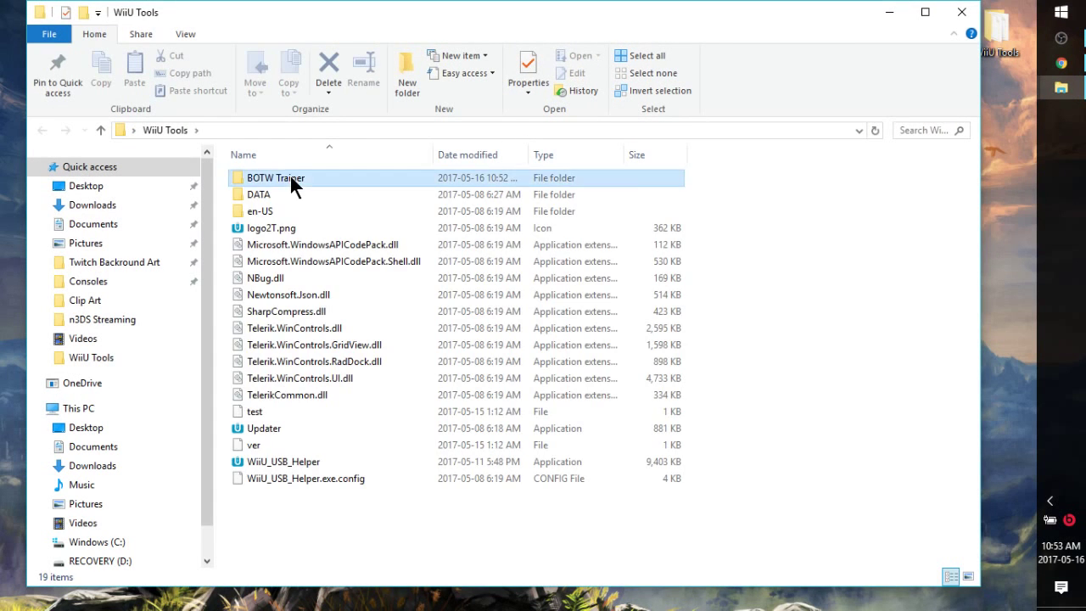
double_click(289, 175)
double_click(297, 179)
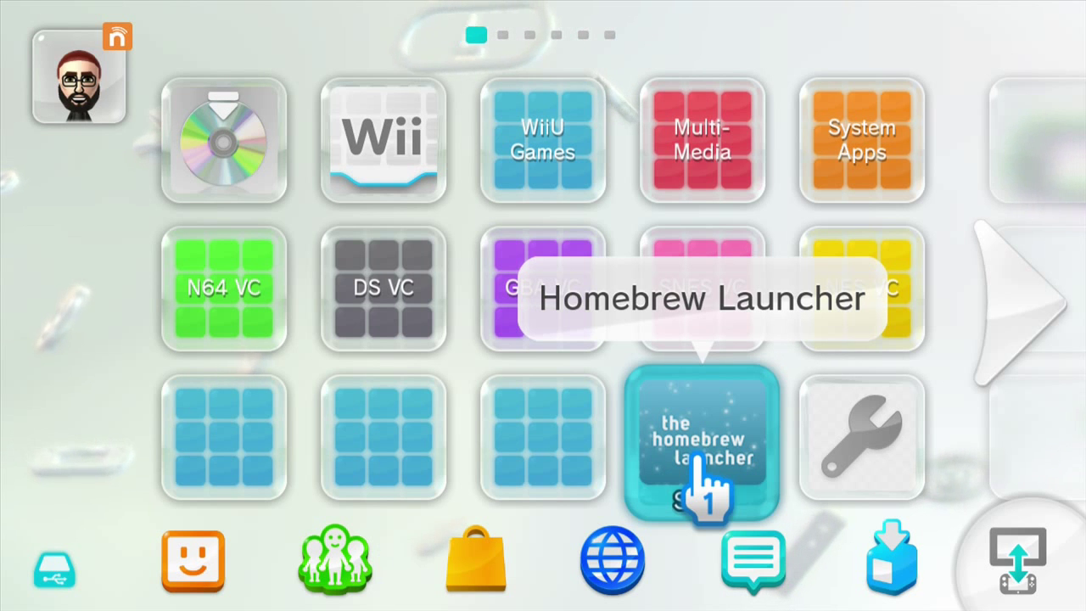
- On the Wii U, open the HB App Store through the Homebrew Launcher and install TCPgecko 2.2
key(Return)
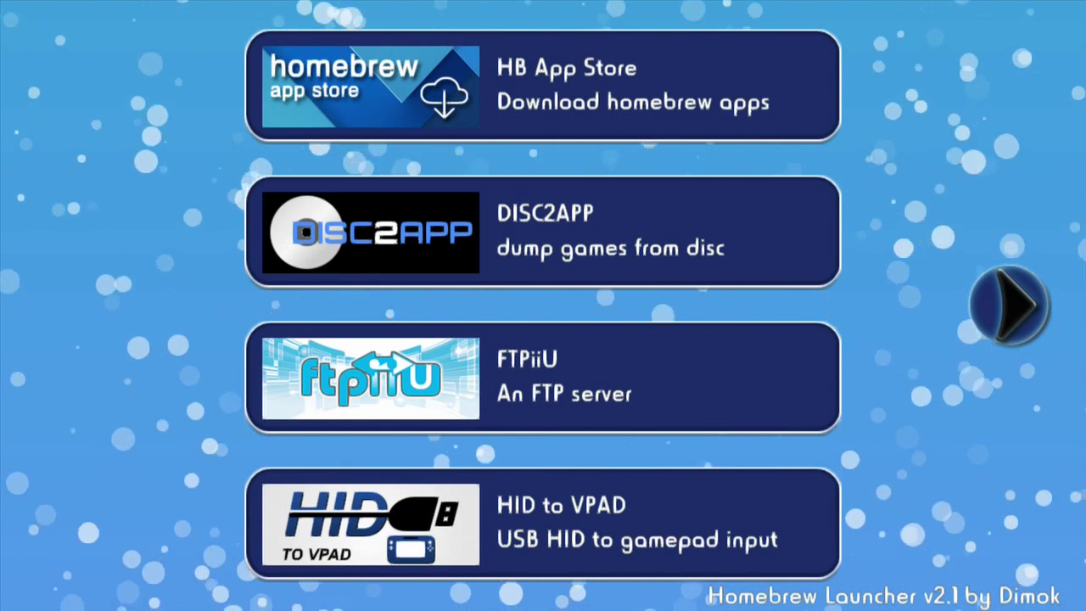
key(Return)
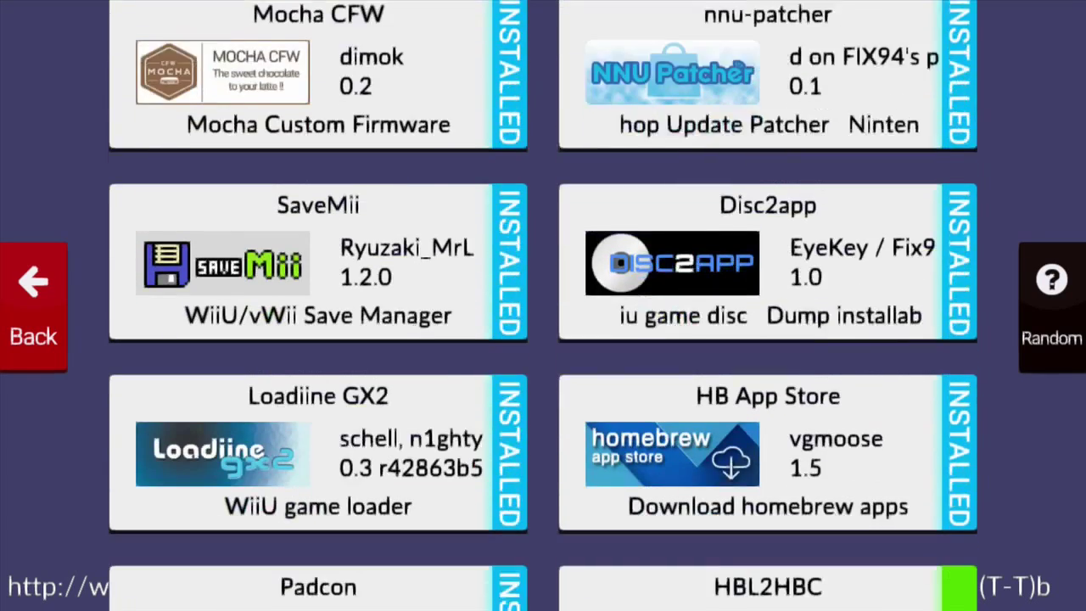
scroll(543, 305, down, 12)
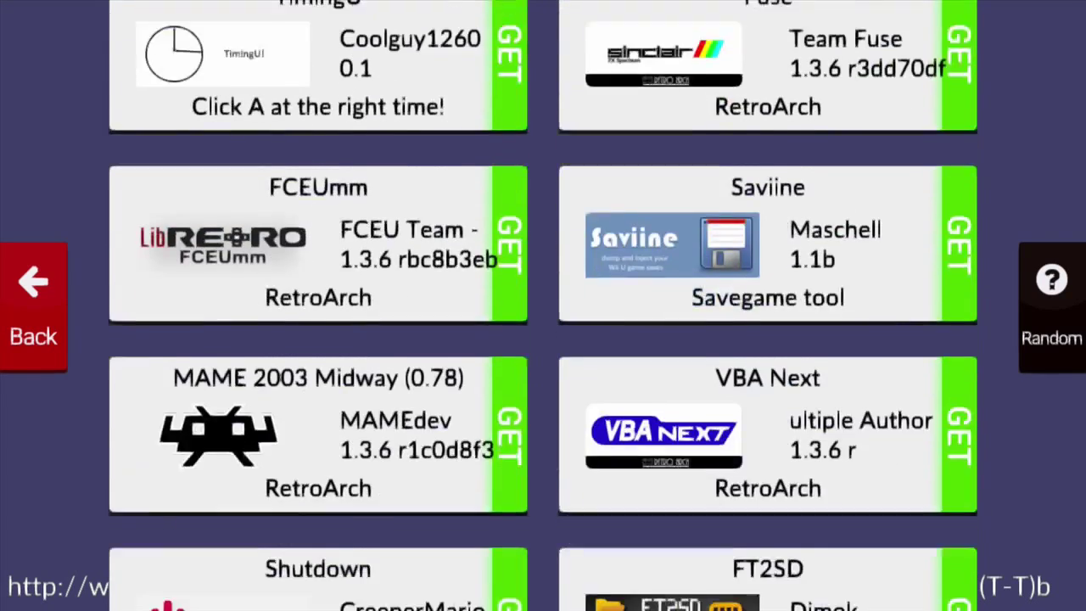
scroll(543, 305, down, 12)
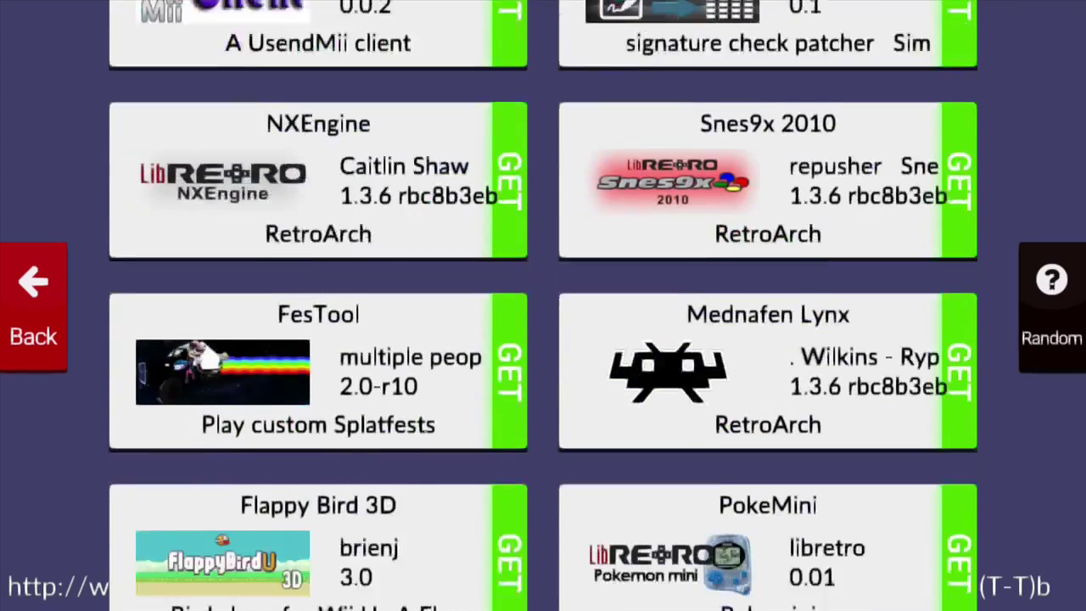
scroll(543, 305, down, 12)
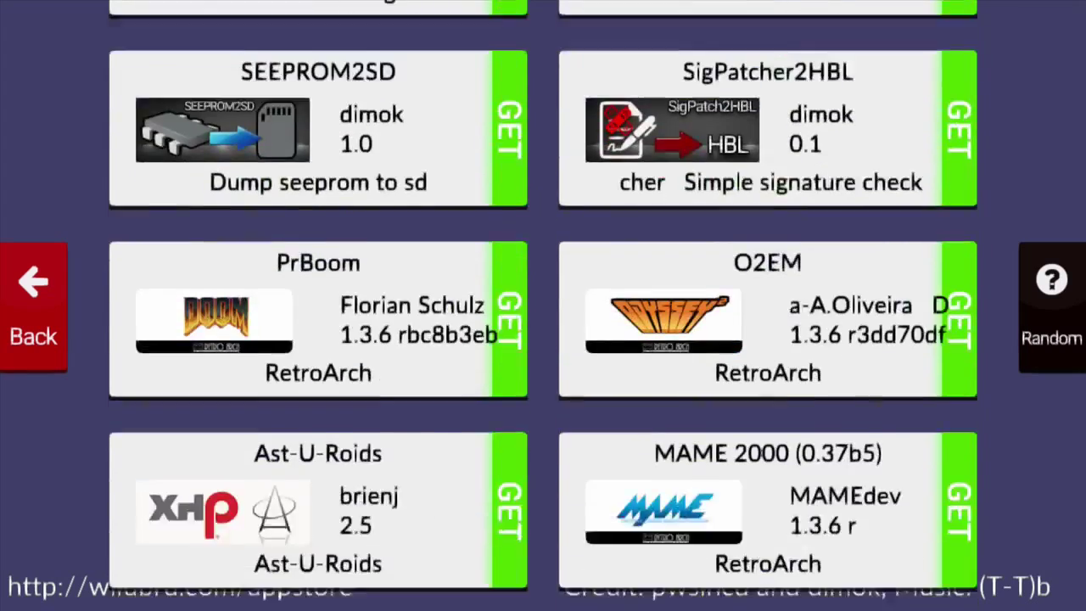
scroll(542, 305, down, 12)
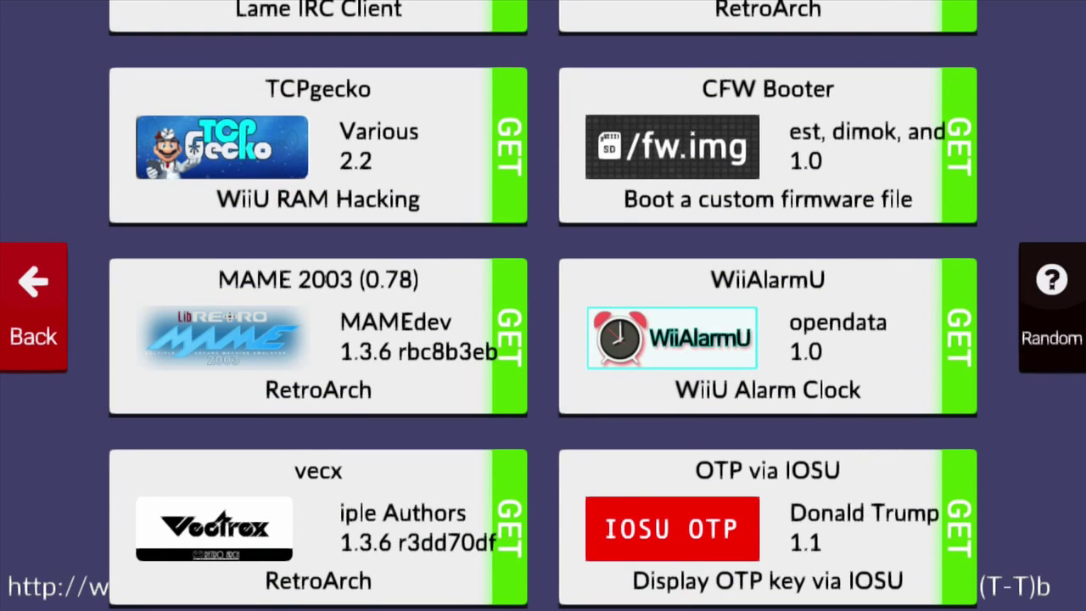
click(319, 146)
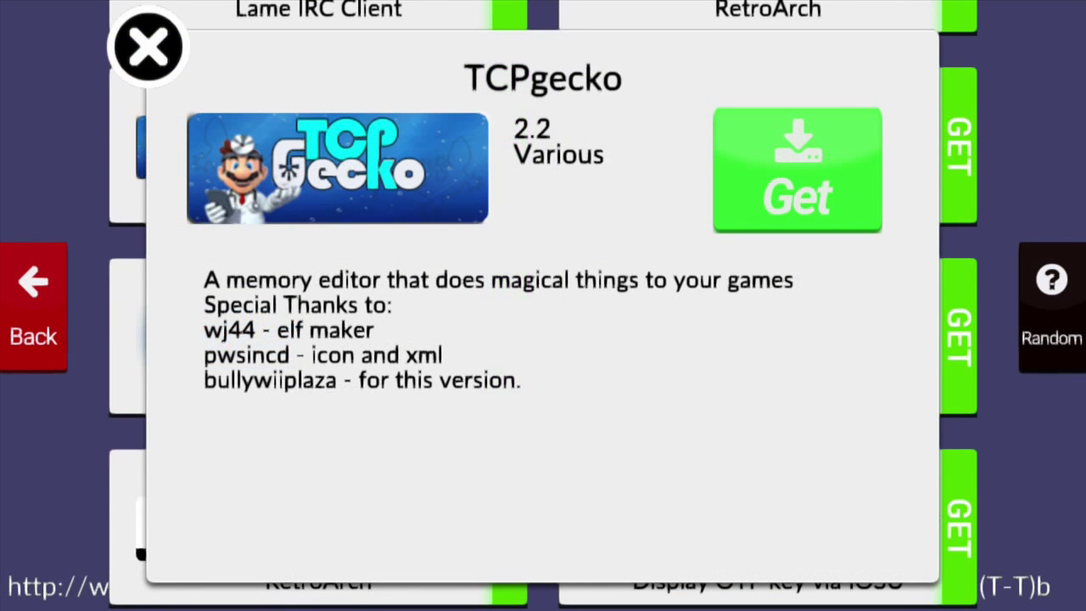
click(797, 170)
click(797, 170)
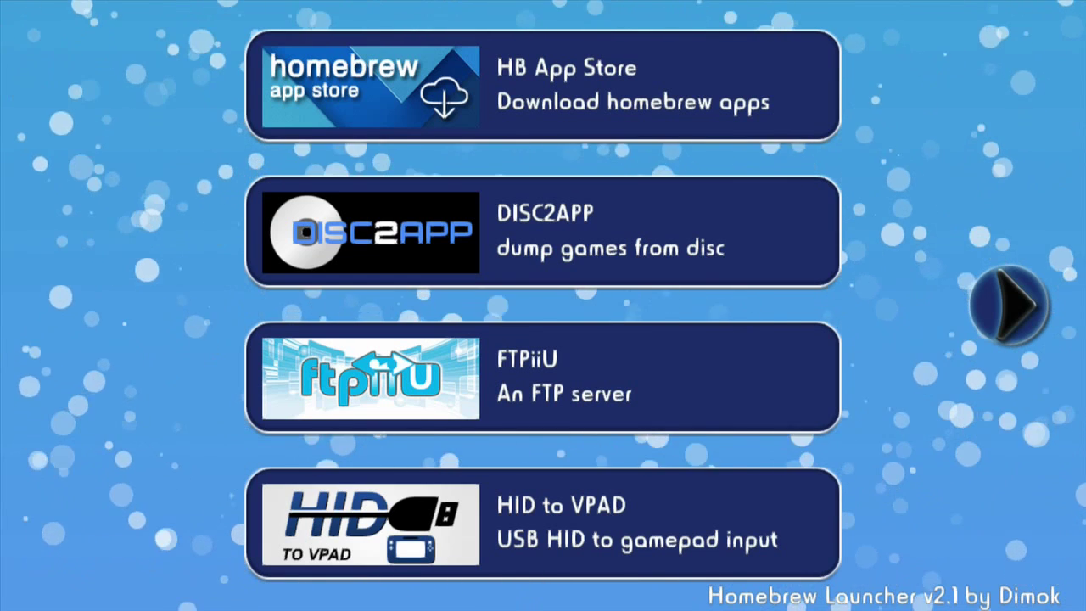
- Launch TCPgecko from the last page of the Homebrew Launcher's app list
key(Right)
key(Right)
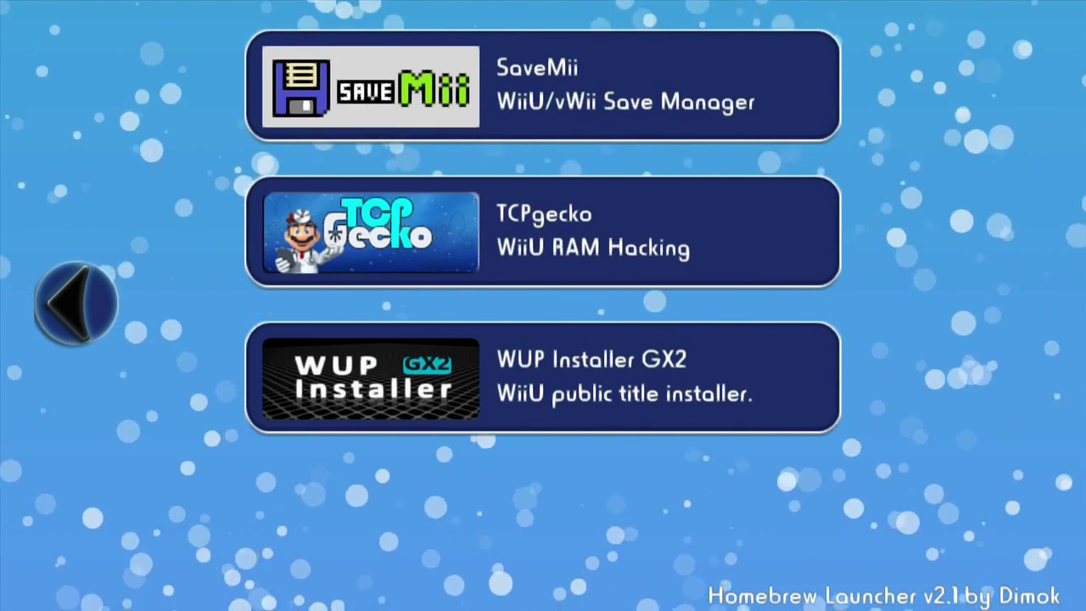
click(543, 232)
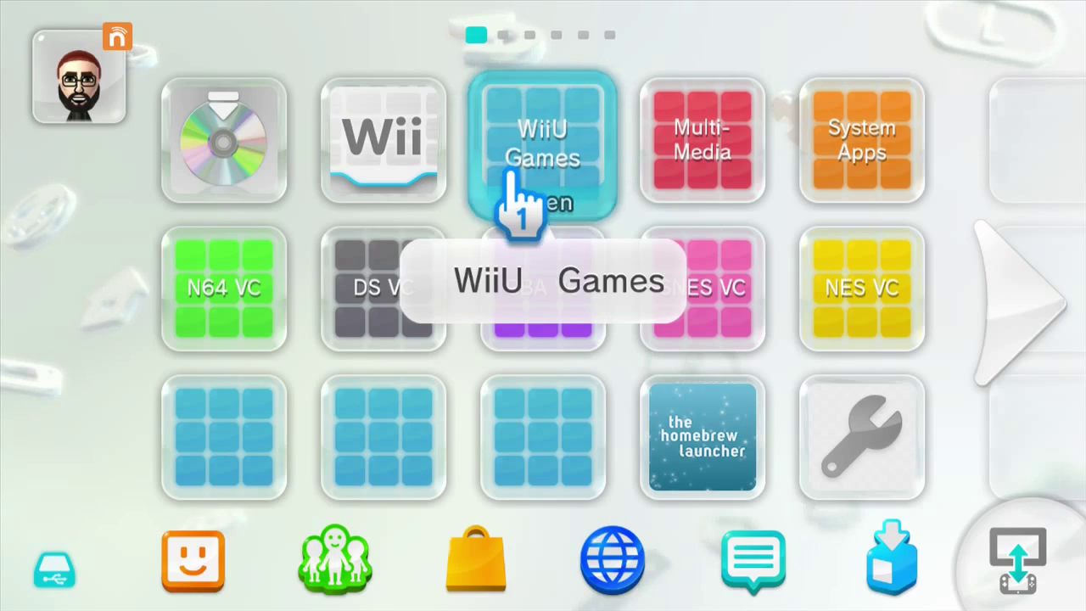
- Start The Legend of Zelda Breath of the Wild from the WiiU Games folder
click(514, 197)
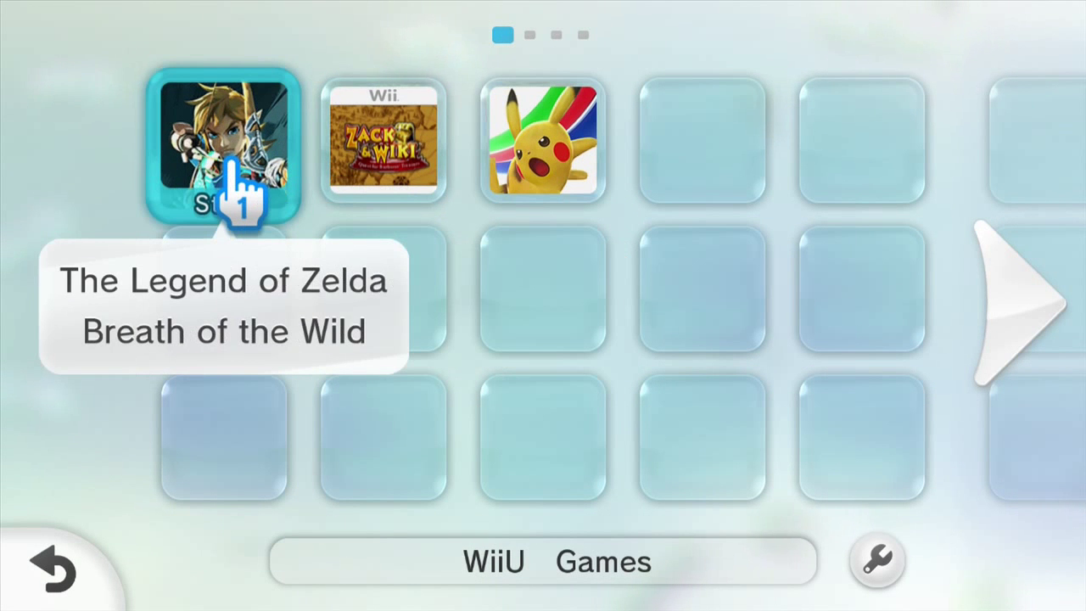
click(241, 191)
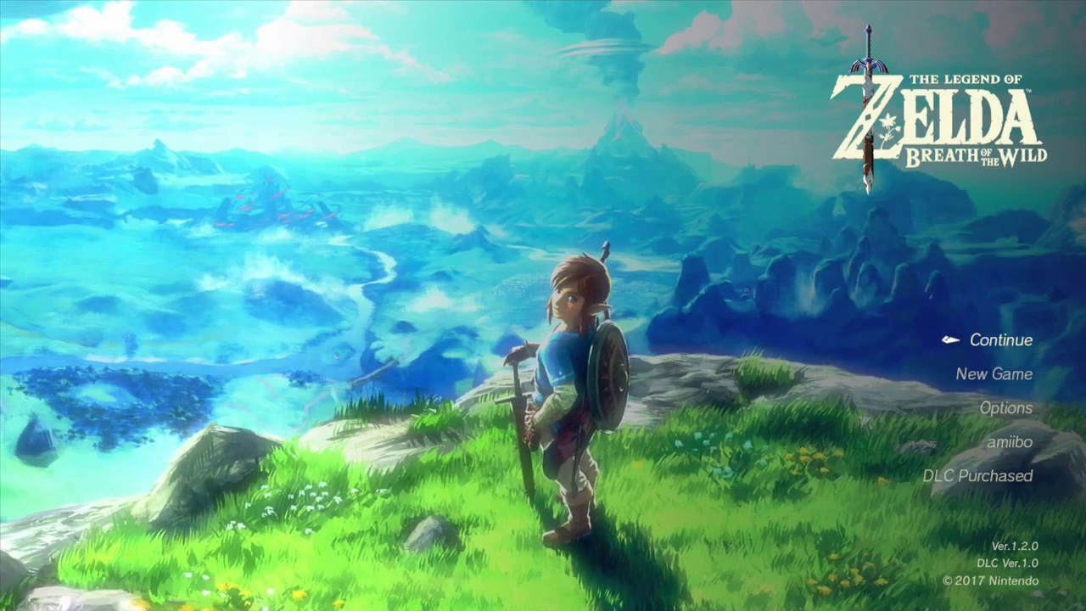
- Continue the game from the most recent Lanayru Great Spring autosave
key(Return)
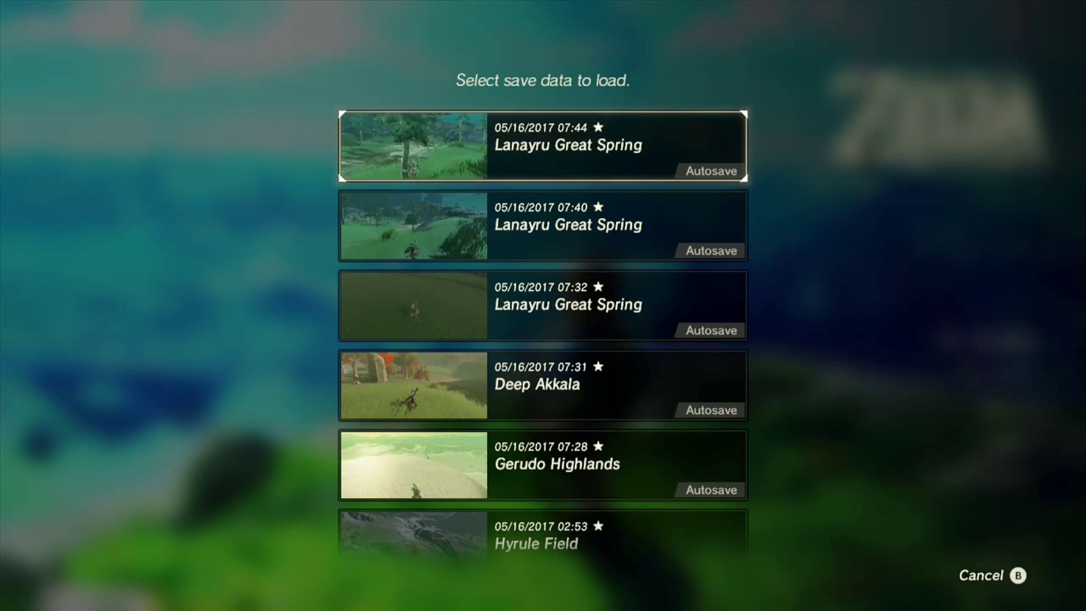
key(Return)
key(Return)
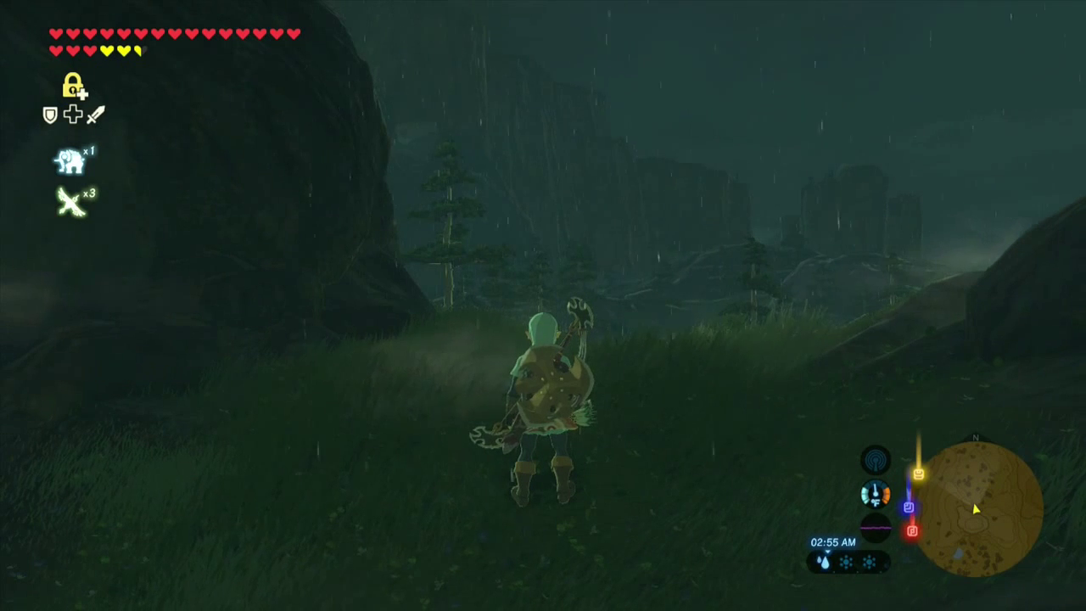
- Pause the game in its inventory, switch to BOTW Trainer, connect to 192.168.0.9 and load the items
key(plus)
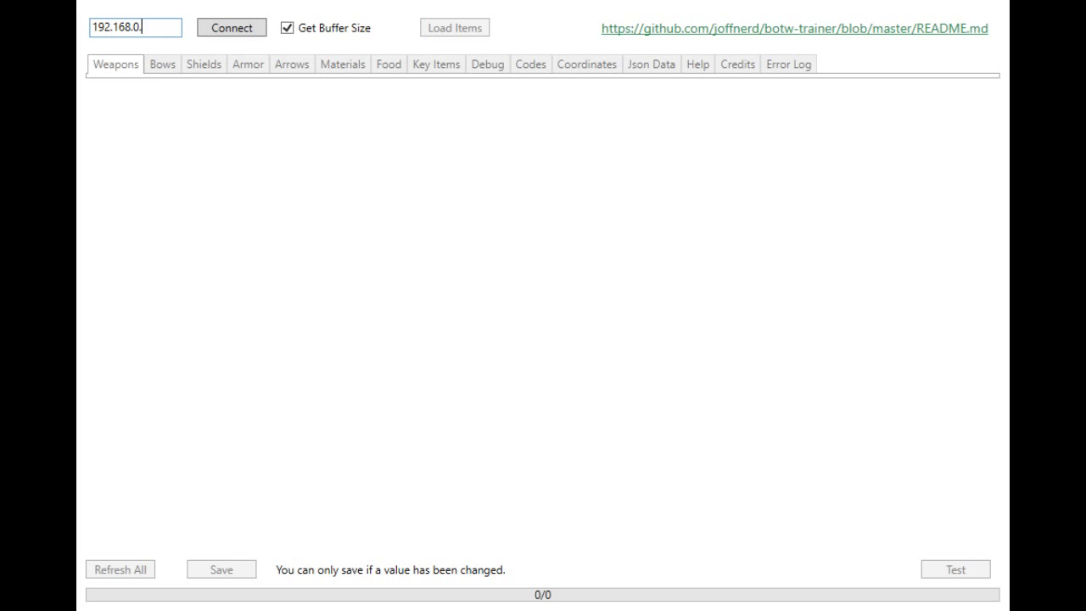
click(234, 28)
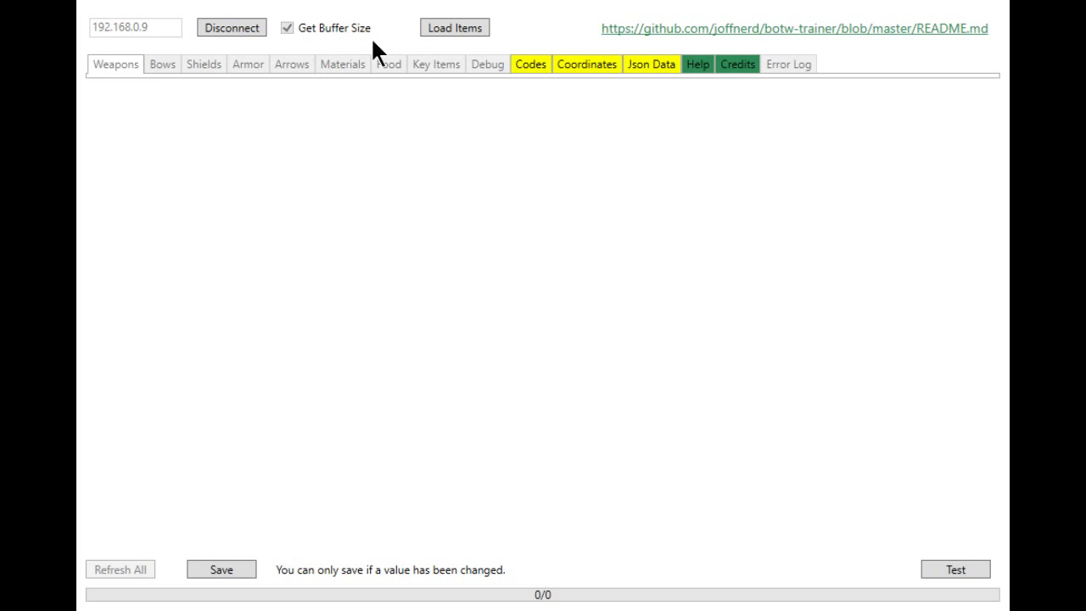
click(453, 27)
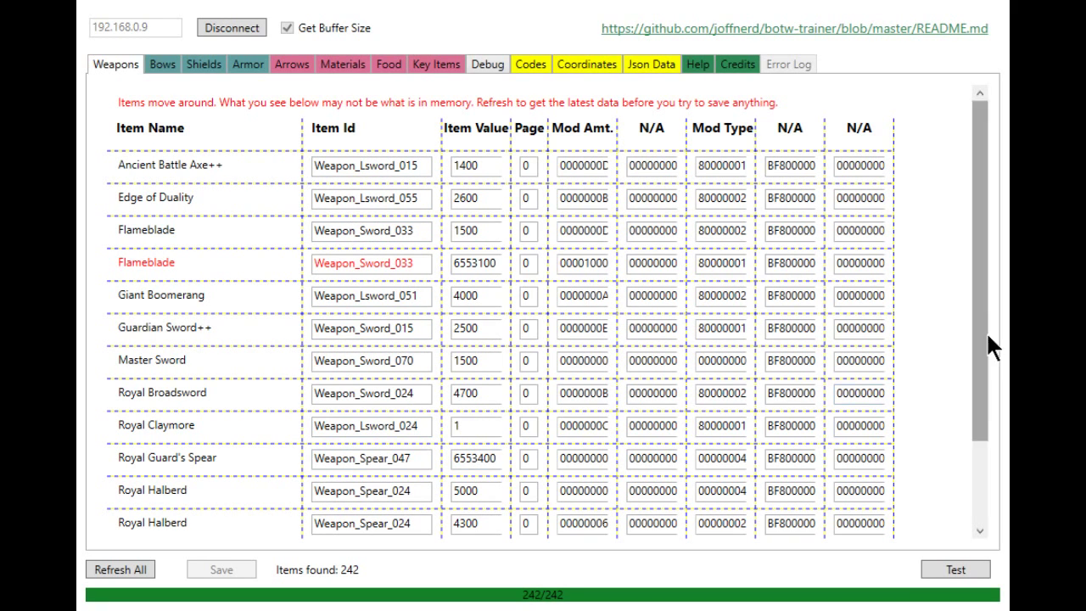
- Look through the loaded weapons, bows, shields and armor with their item IDs, values and modifiers
drag(972, 351, 986, 213)
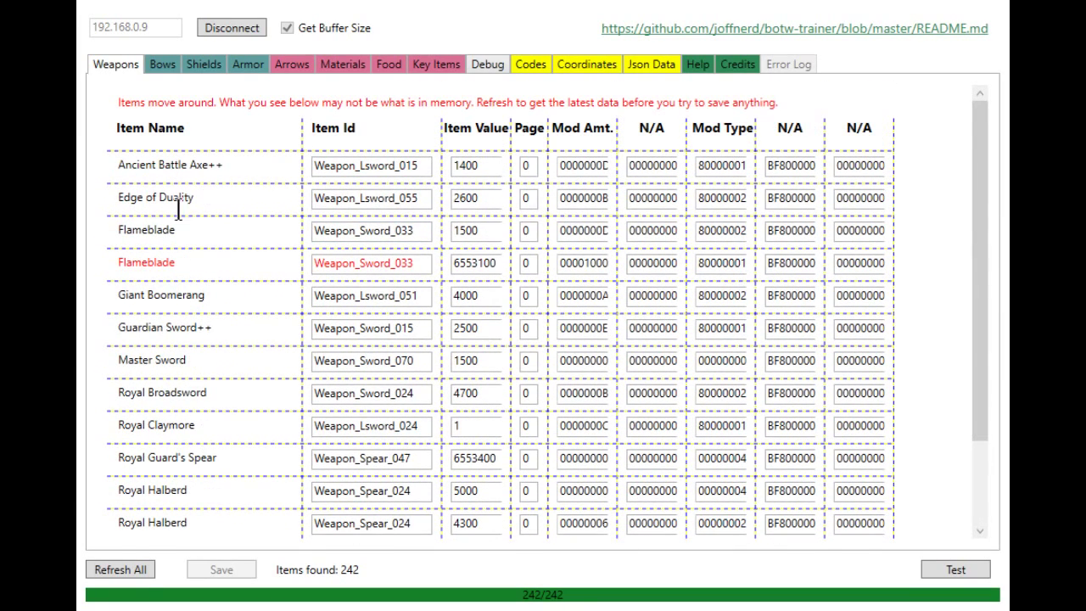
click(162, 66)
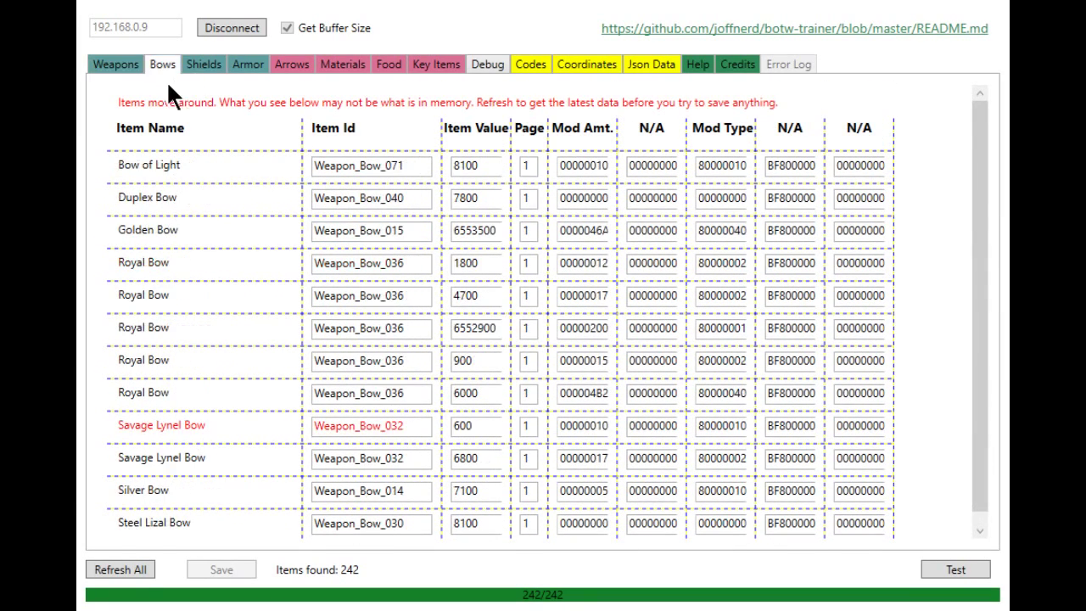
drag(983, 144, 976, 251)
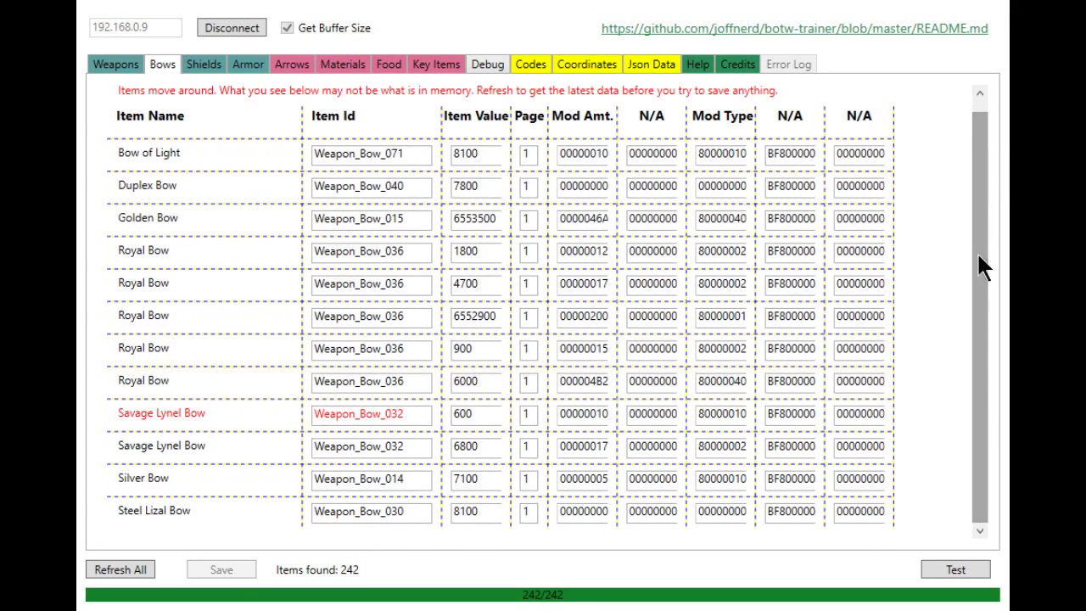
click(215, 74)
drag(982, 170, 984, 186)
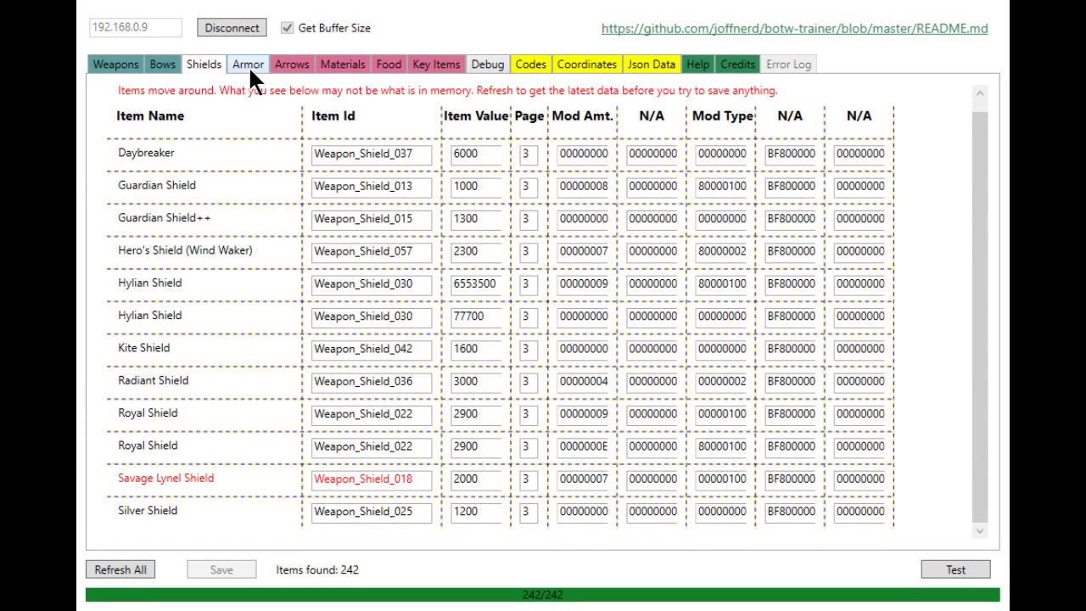
click(248, 66)
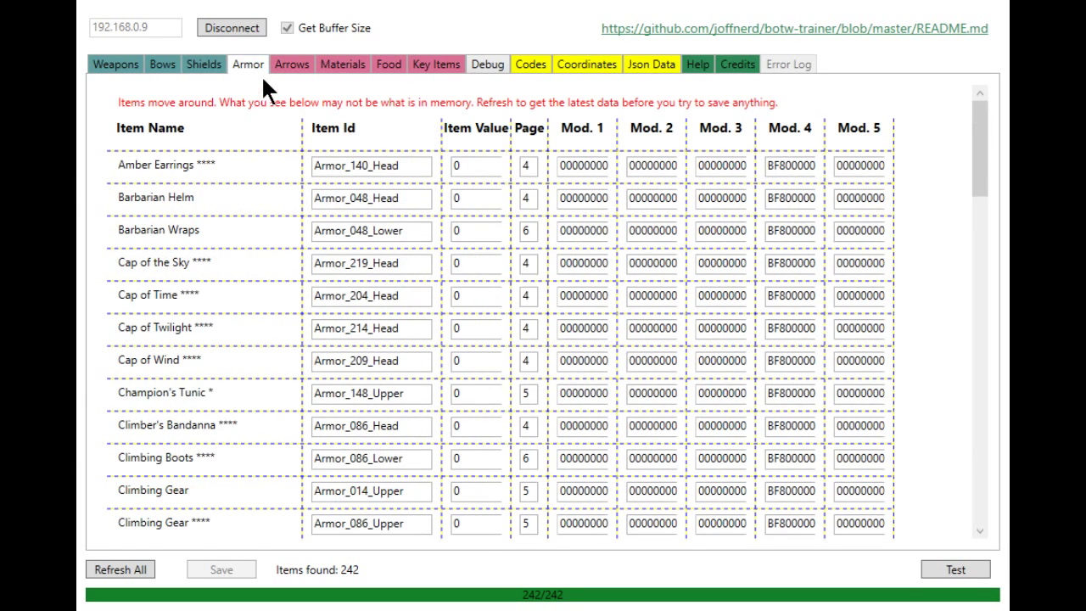
drag(993, 140, 988, 513)
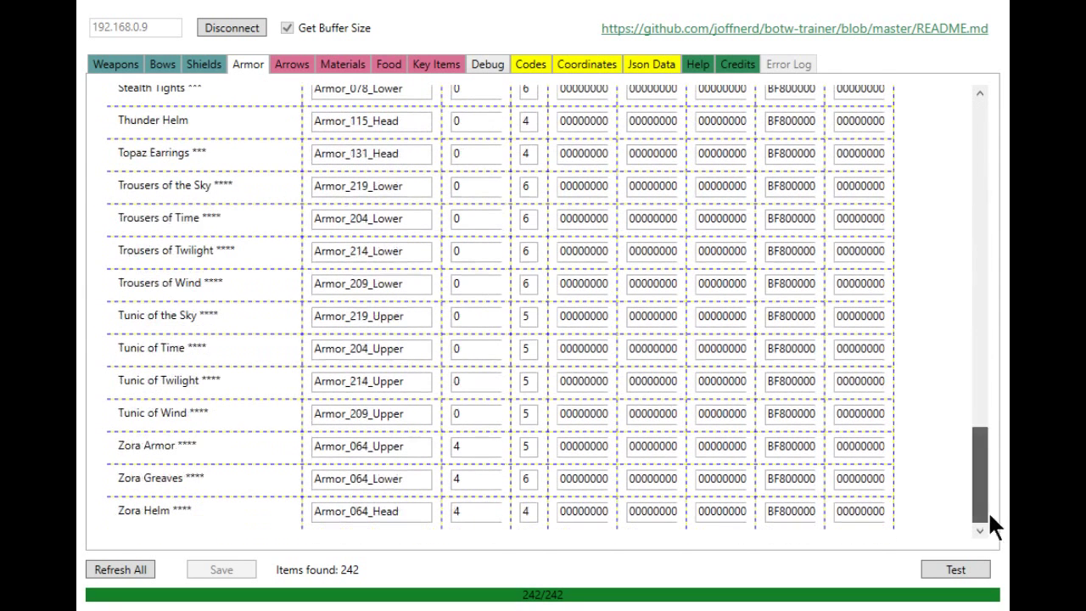
- Review the arrows, food, key items, debug list, coordinates, Json data, help and credits, and return to the weapons
click(295, 64)
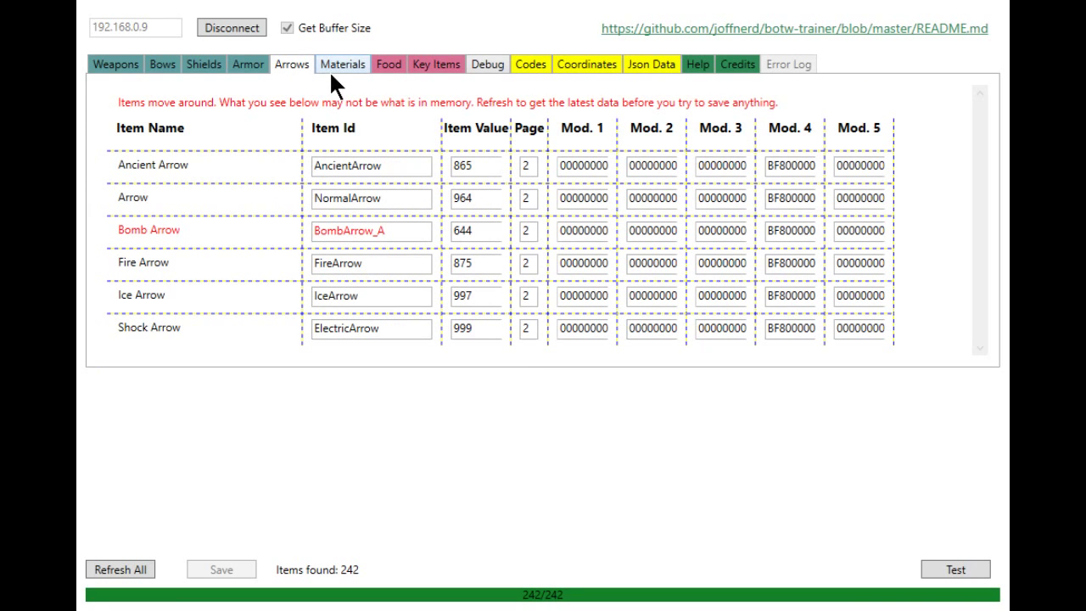
click(392, 65)
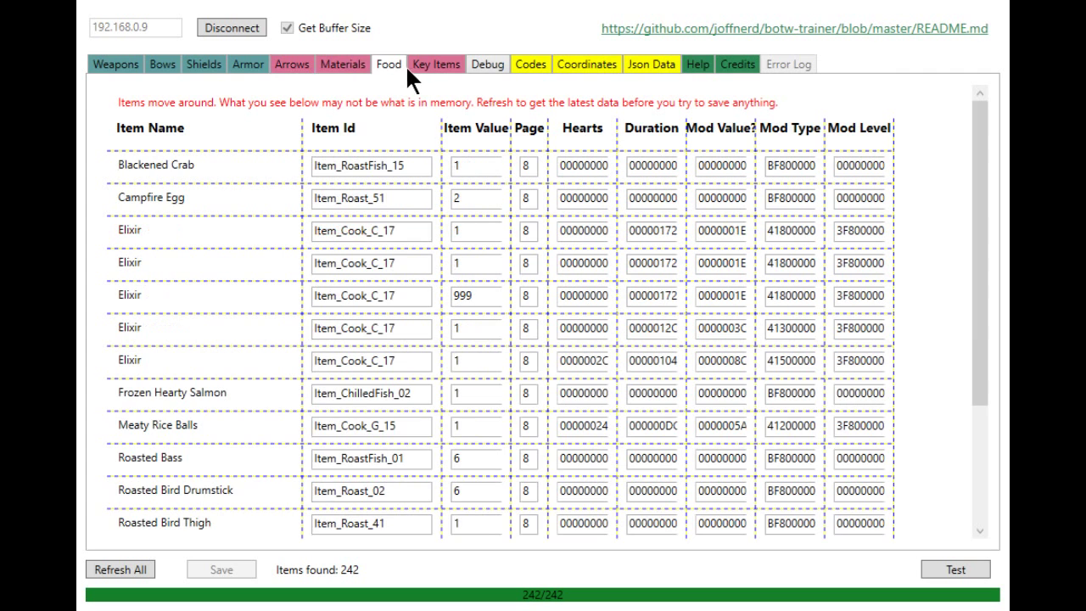
click(447, 64)
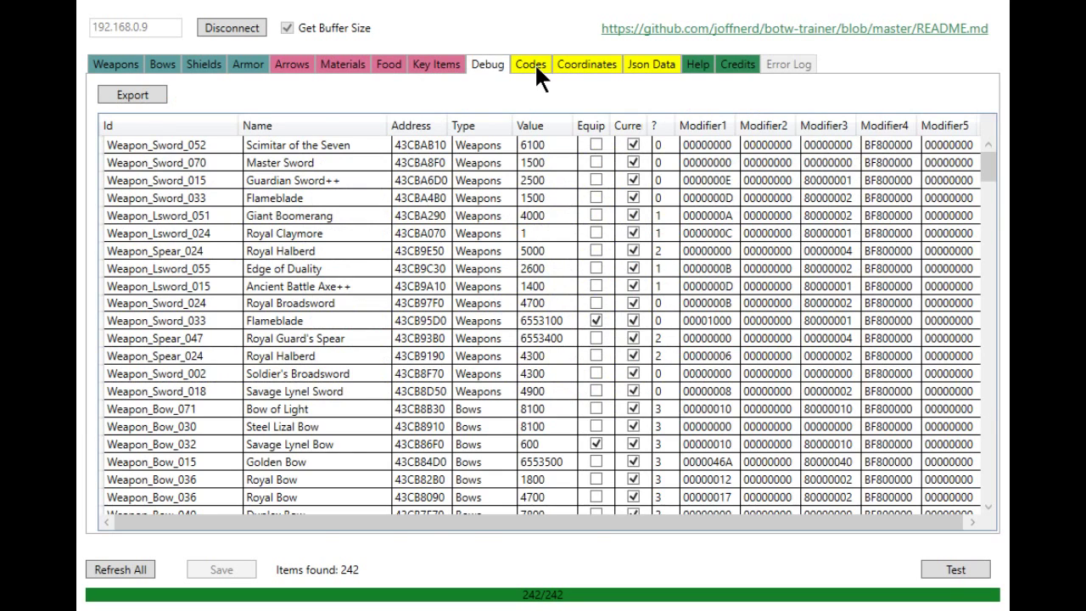
click(609, 64)
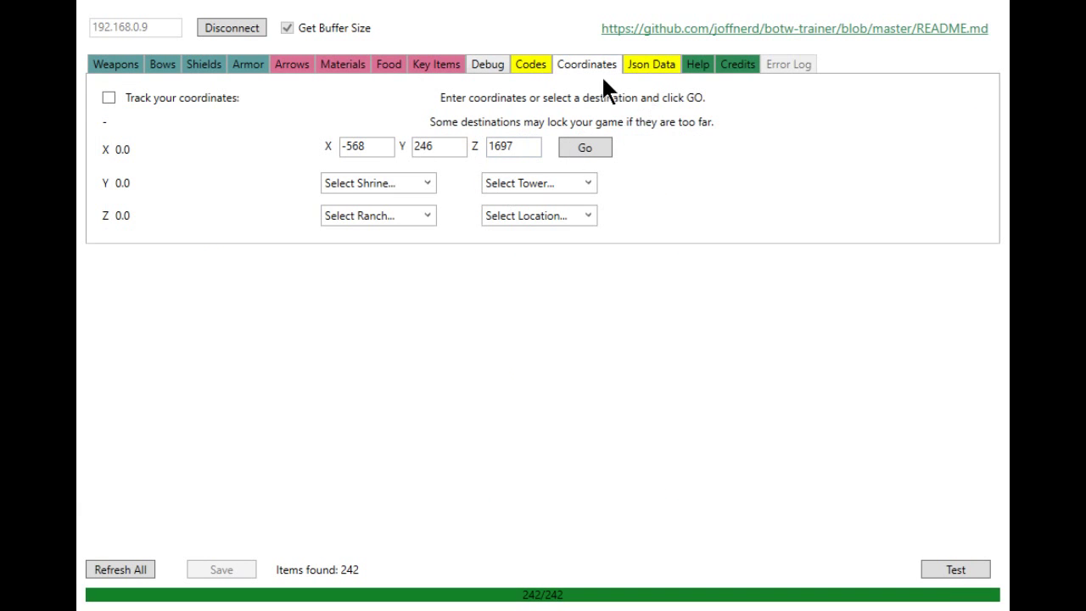
click(646, 64)
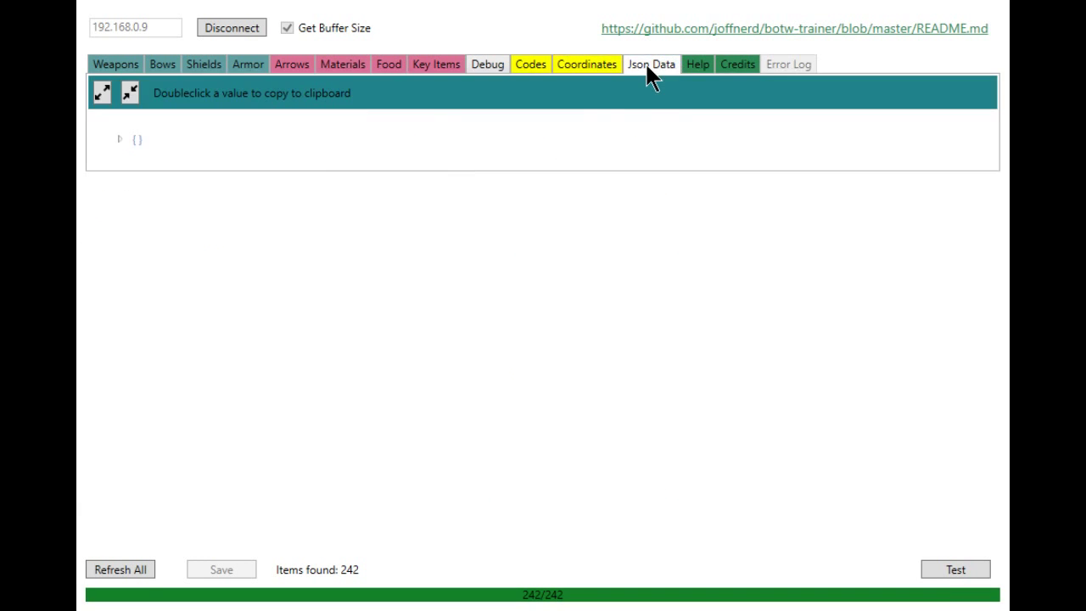
click(693, 65)
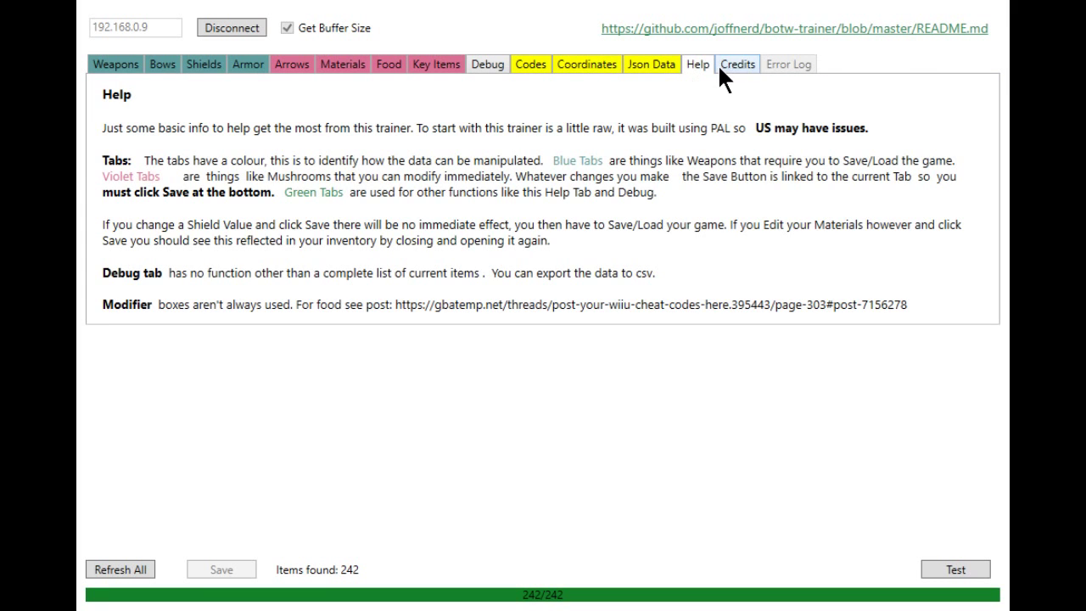
click(718, 64)
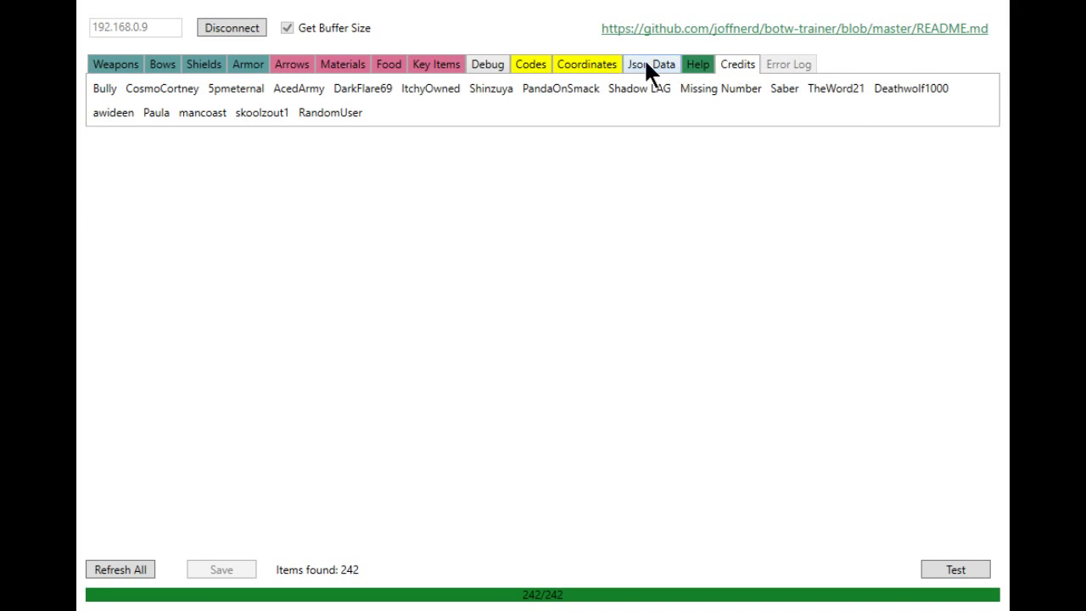
click(96, 58)
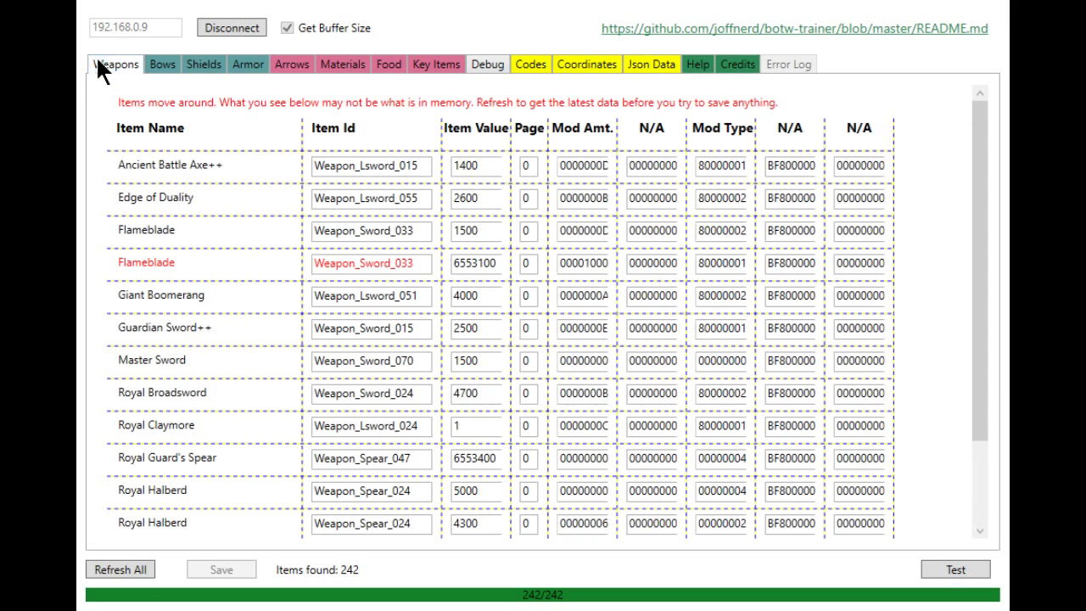
- Set the Acorn's item value in the materials to 67 and save the change
click(360, 66)
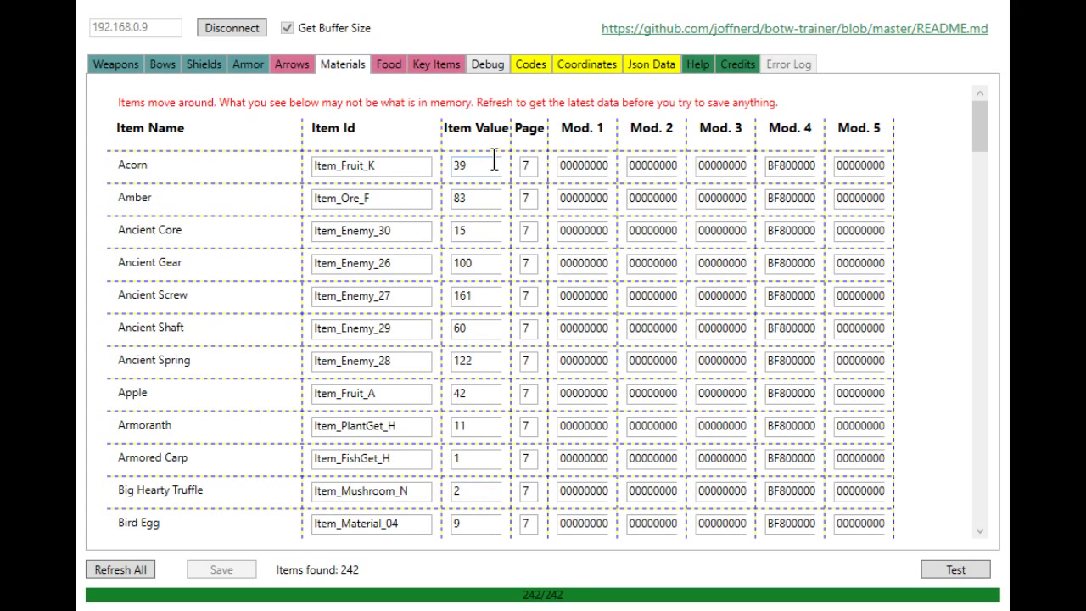
drag(480, 163, 452, 165)
key(BackSpace)
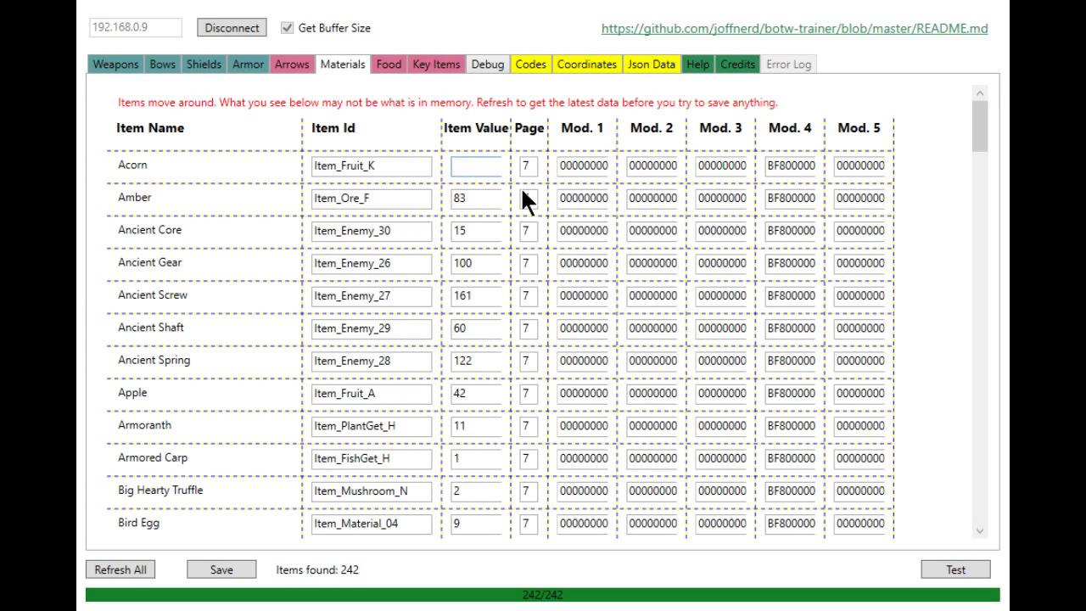
text(67)
click(230, 569)
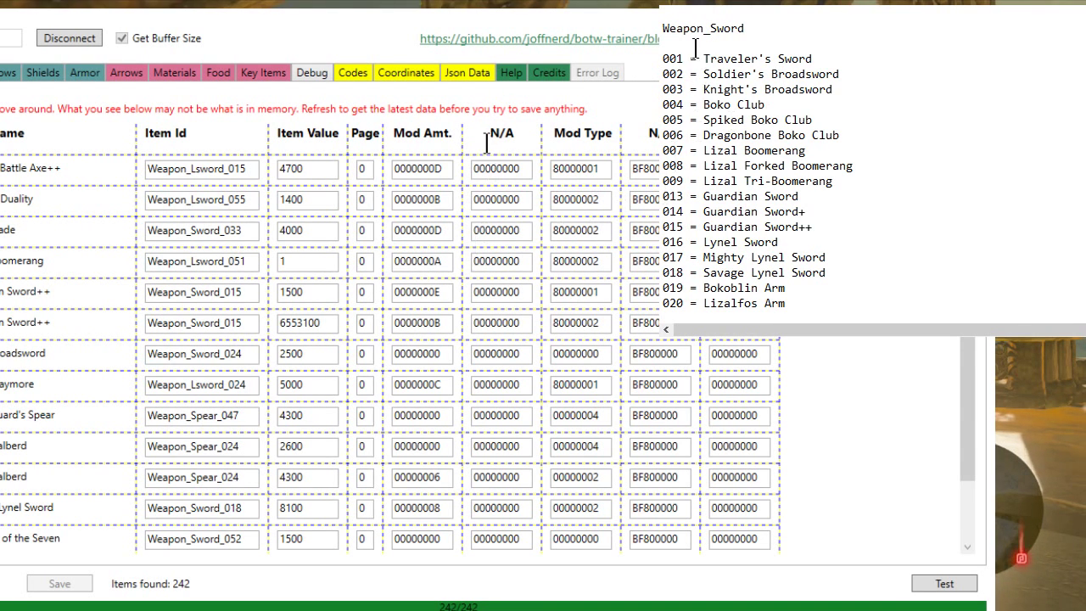
- Look up the ID of the Goddess Sword (Skyward Sword Amiibo) in the Weapon_Sword code list
drag(695, 47, 850, 230)
click(851, 230)
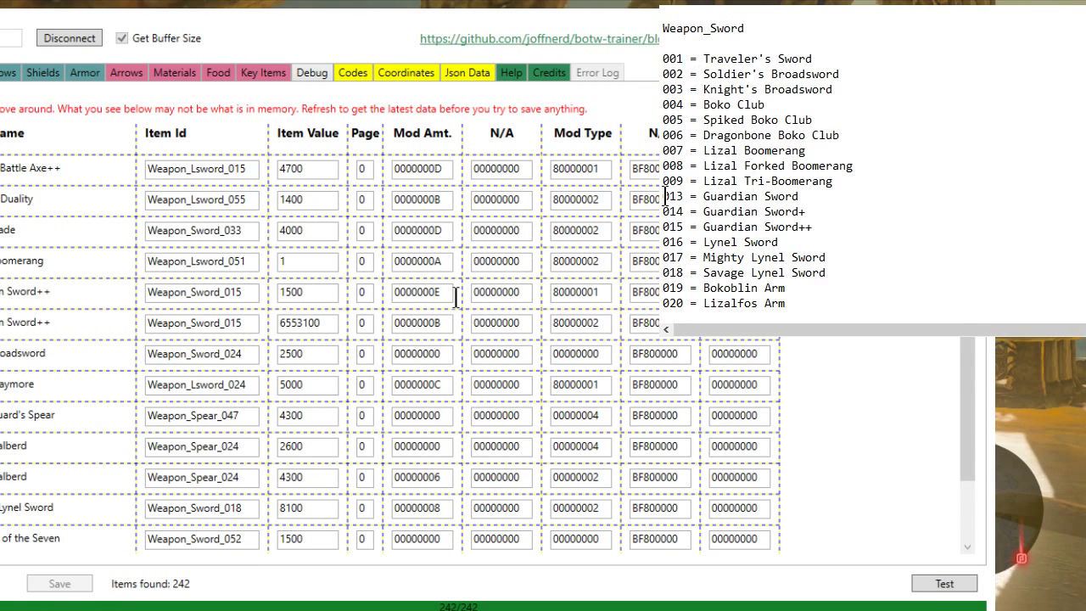
scroll(763, 187, down, 3)
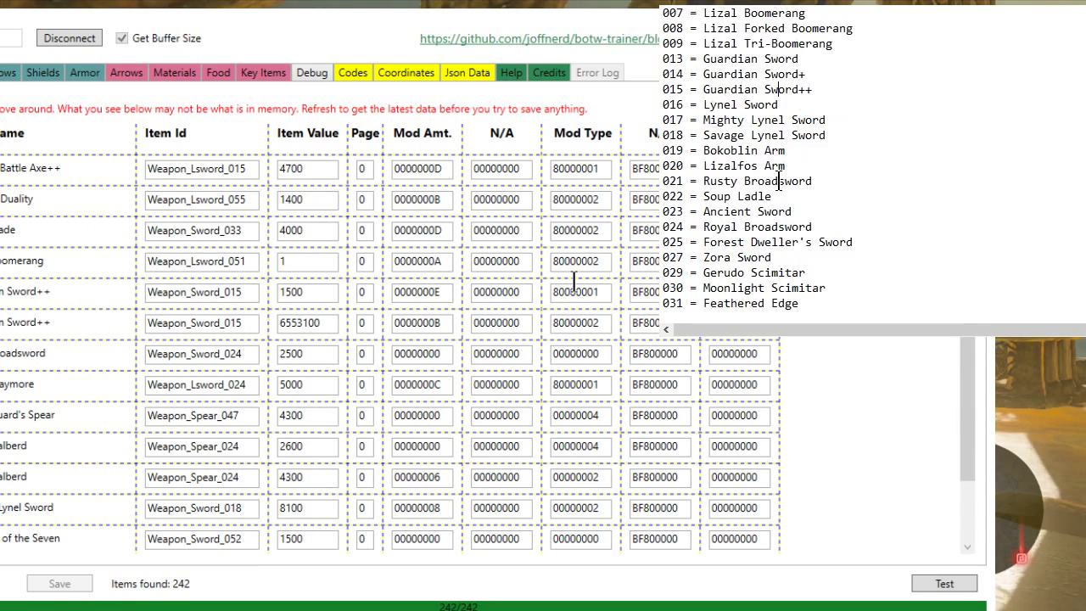
scroll(747, 204, down, 5)
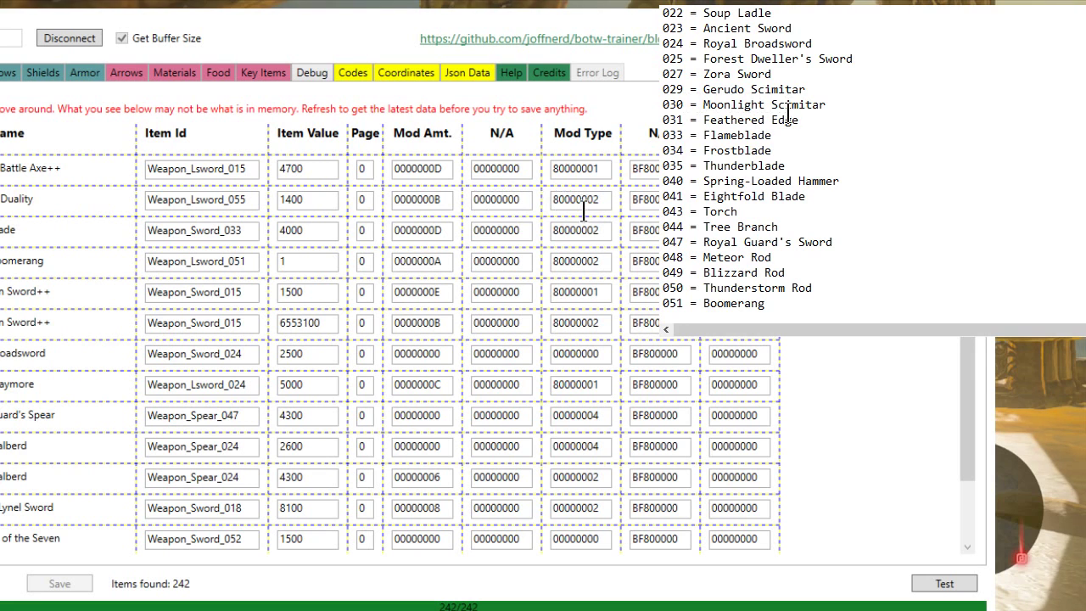
scroll(810, 206, down, 4)
drag(659, 226, 953, 228)
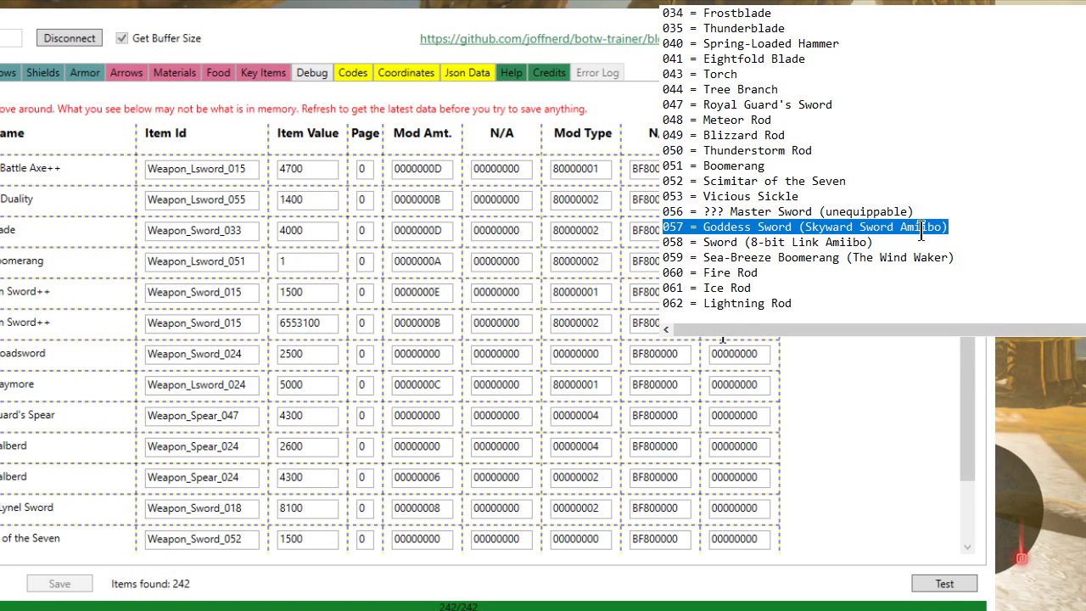
click(925, 228)
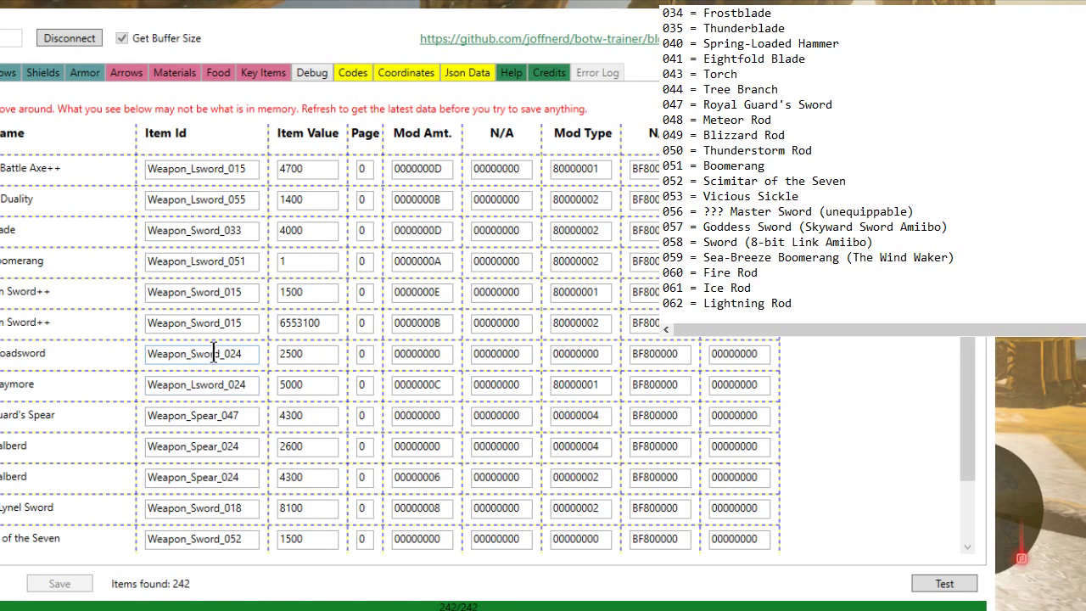
- Change the Royal Broadsword's item ID to Weapon_Sword_057, save it and check the updated item name
click(246, 353)
key(BackSpace)
key(BackSpace)
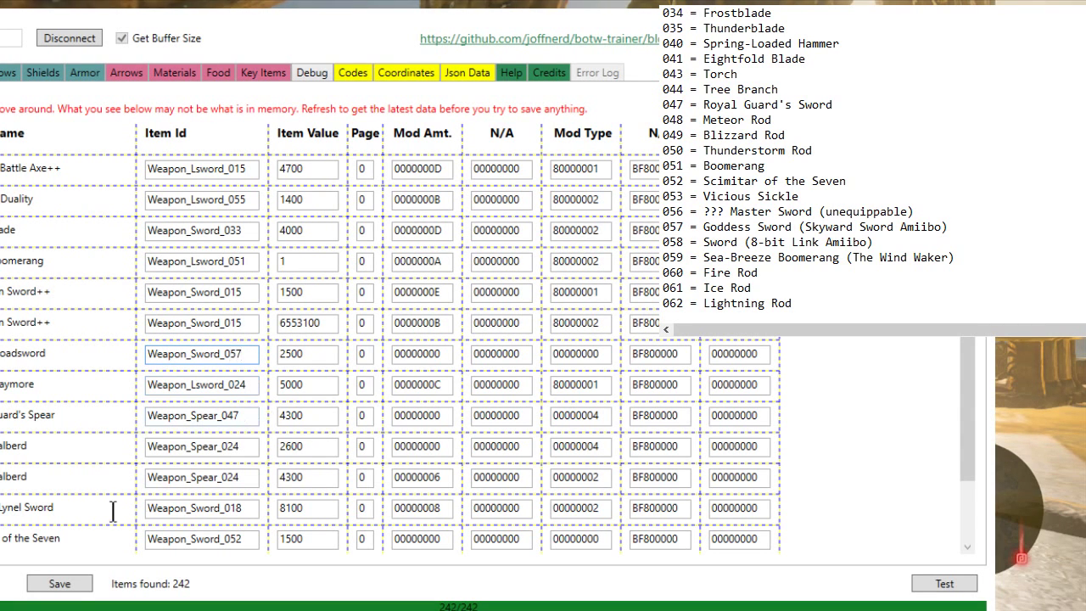
click(74, 584)
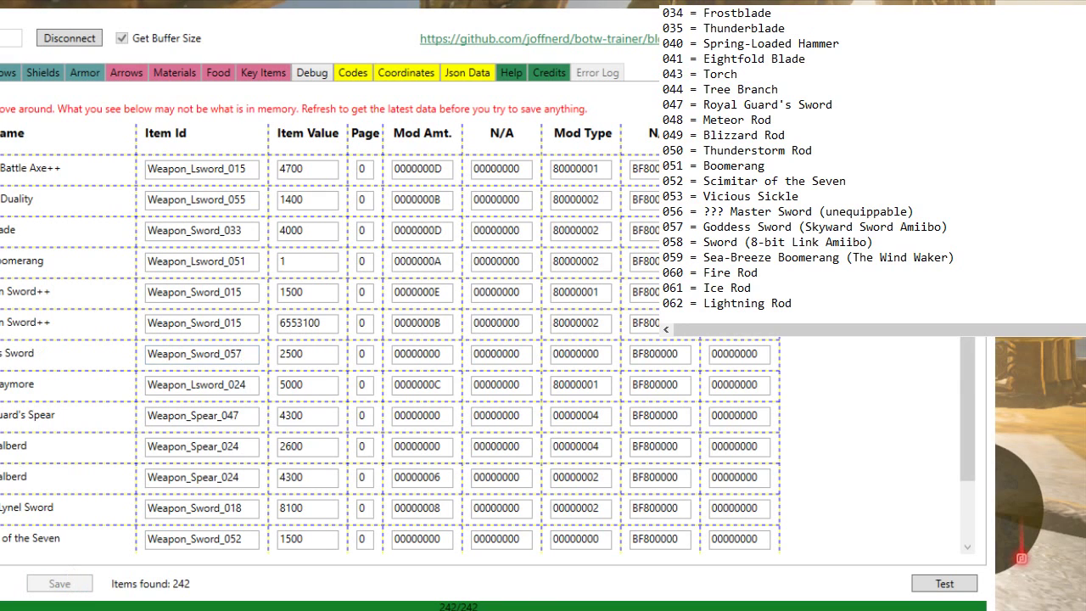
drag(0, 353, 74, 357)
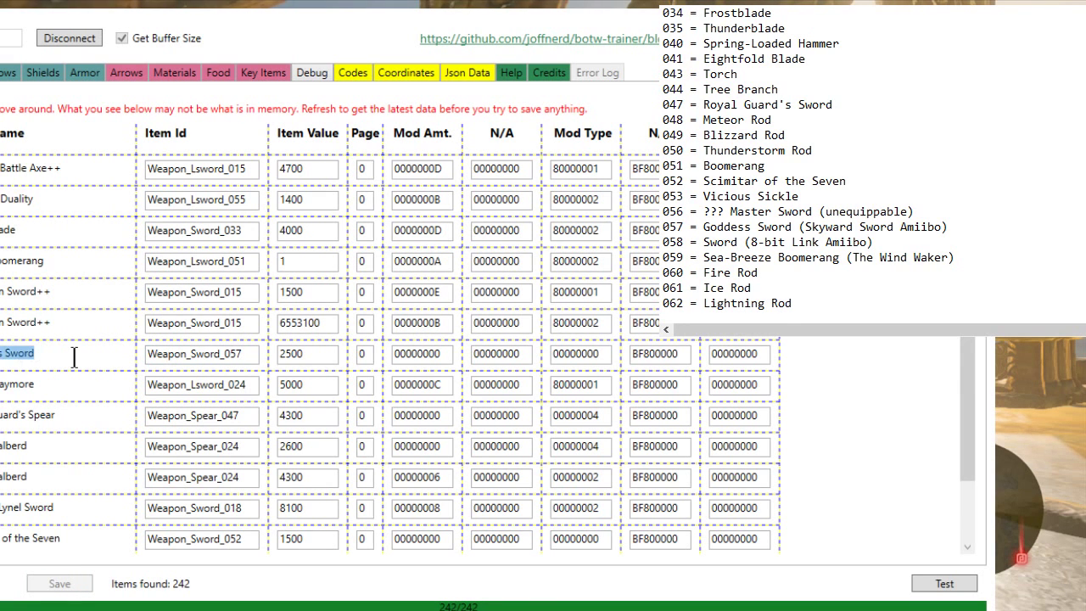
click(75, 358)
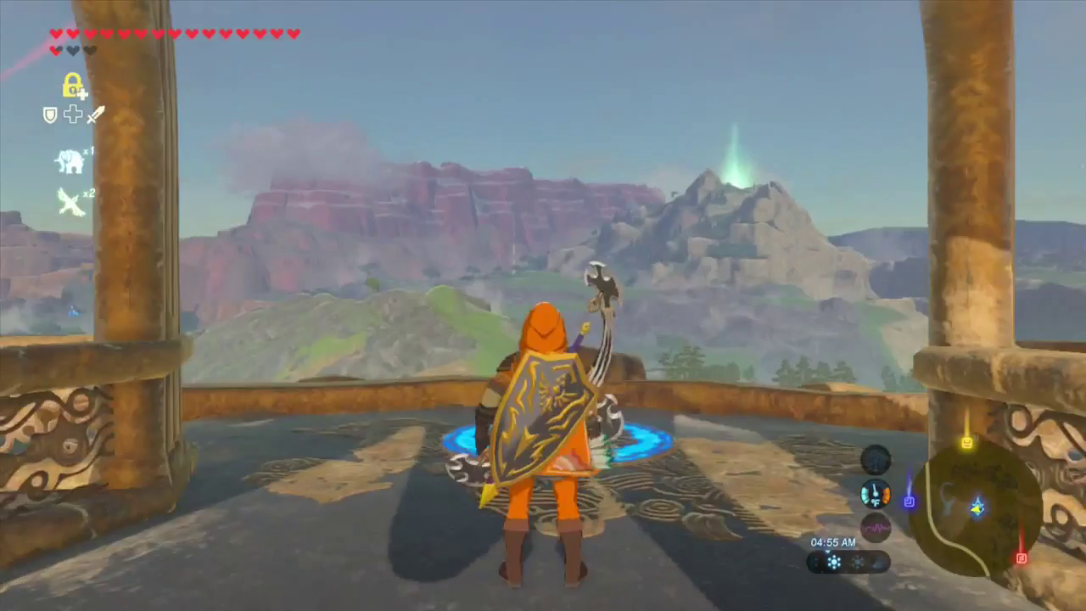
- Switch to the game, open the weapons in the inventory and equip the Goddess Sword
key(plus)
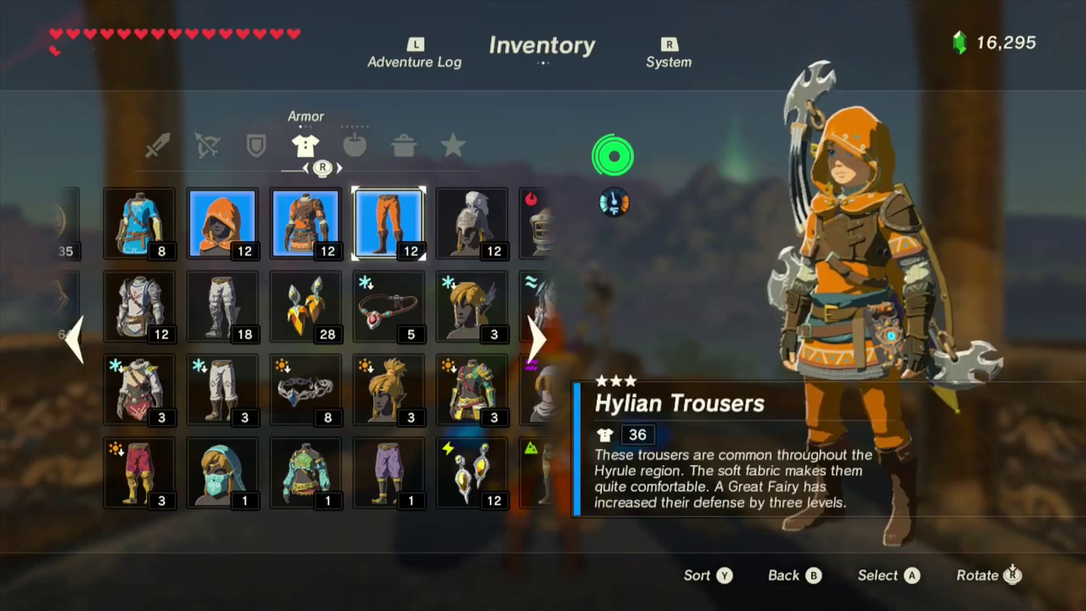
key(Left)
key(Left)
key(Left)
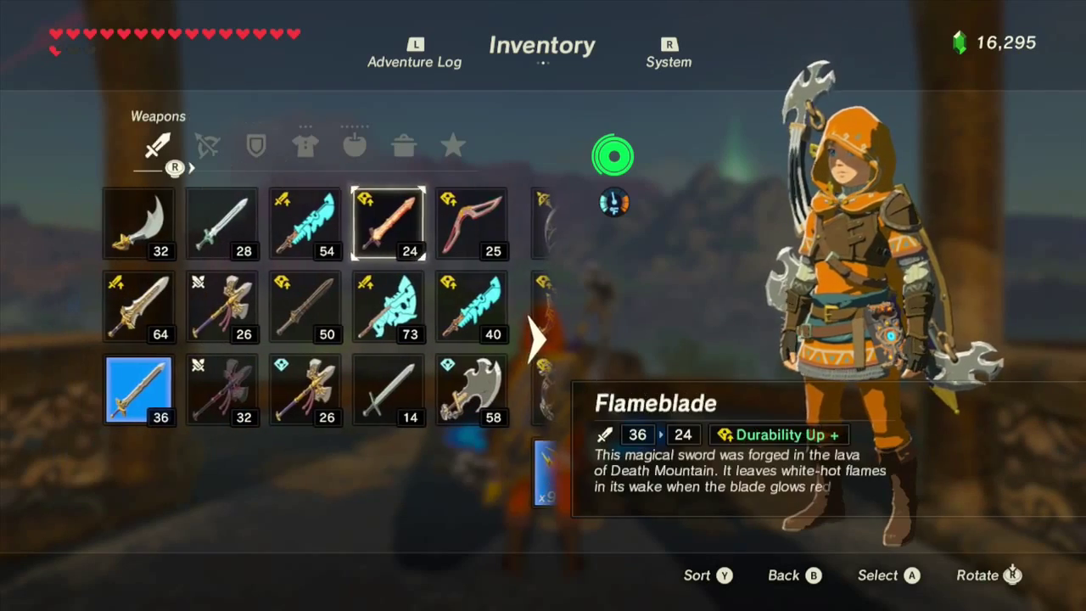
key(Down)
key(Left)
key(Left)
key(Up)
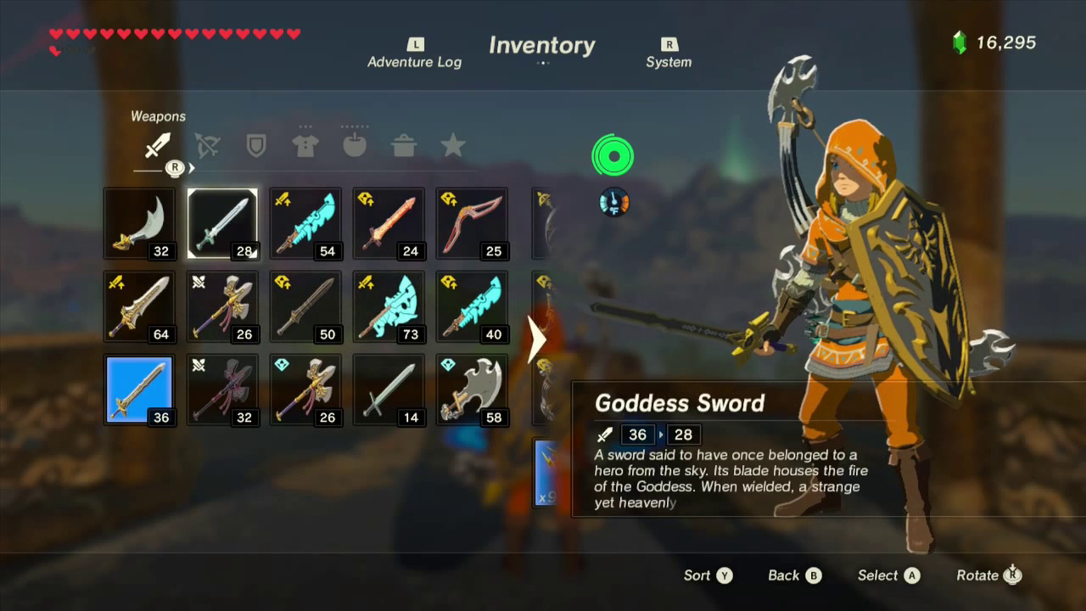
key(Return)
key(Return)
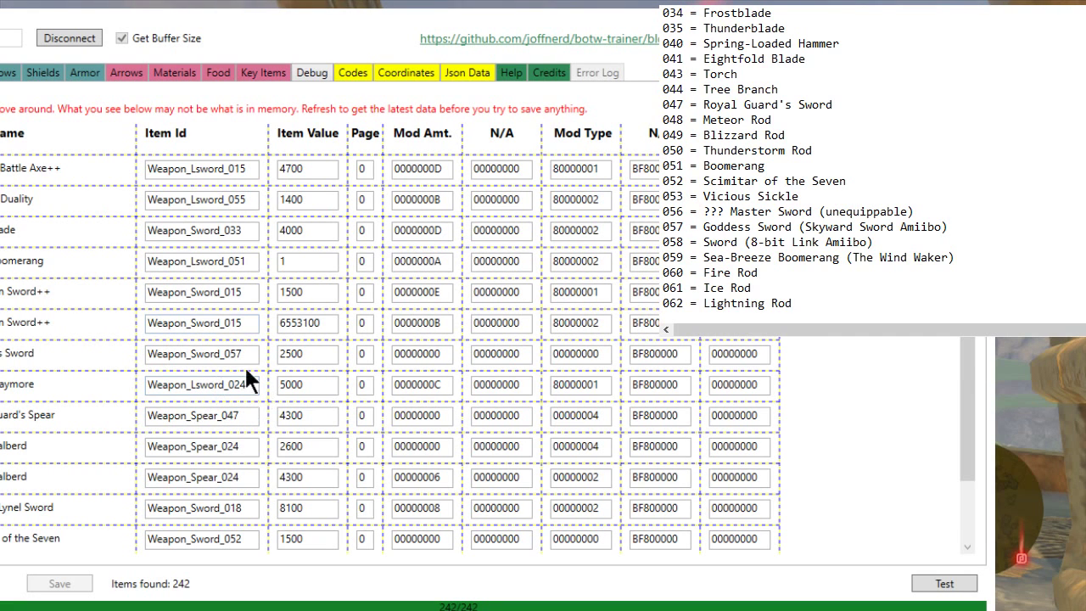
- Browse the bows and shields lists, then return to the weapons and examine the Ancient Battle Axe++'s mod amount and mod type
click(10, 77)
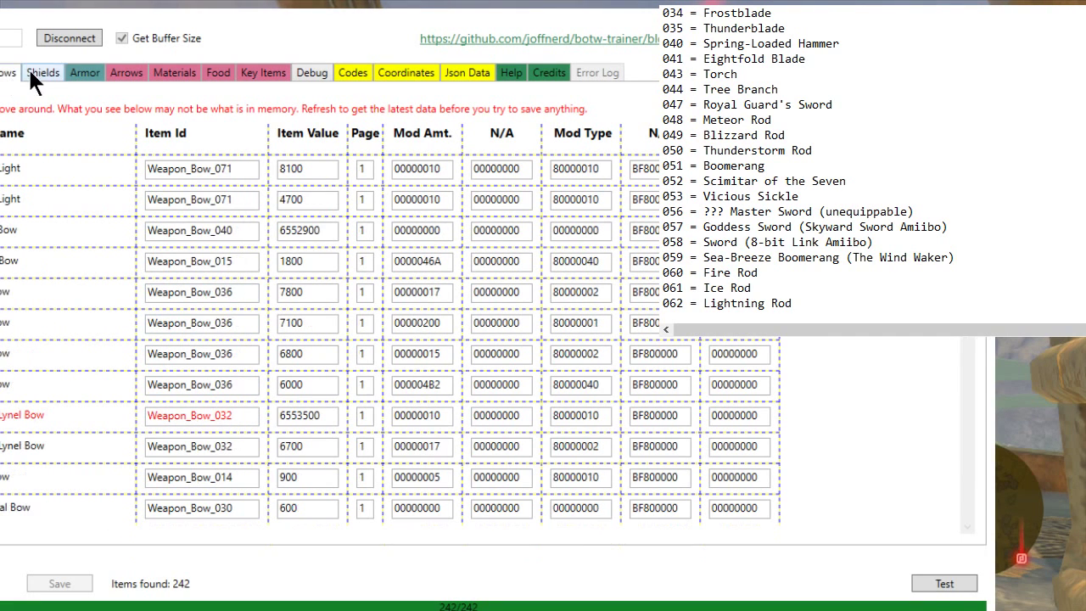
click(37, 76)
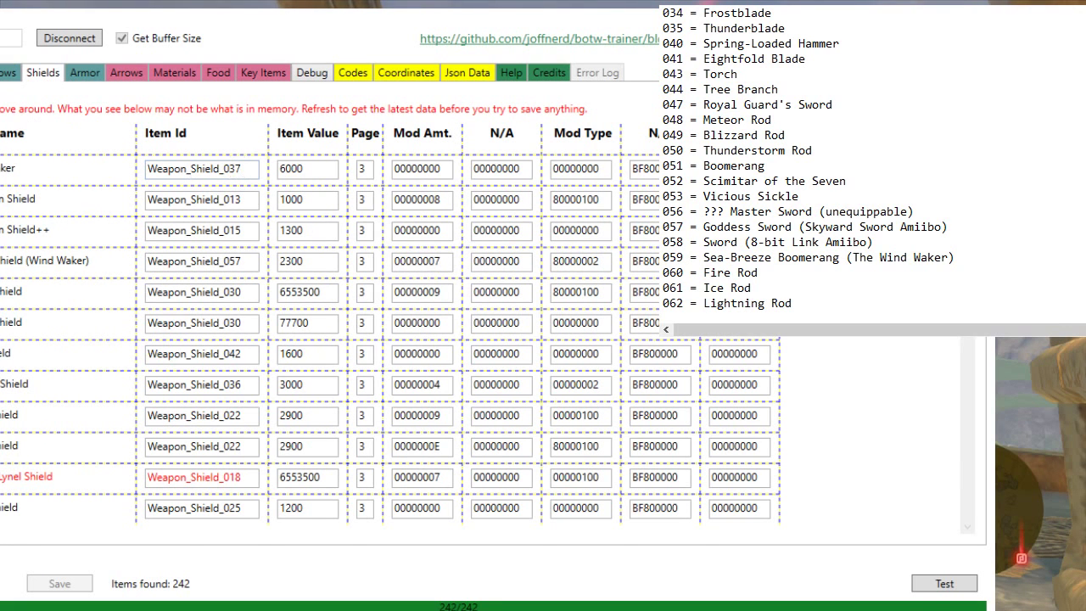
click(0, 73)
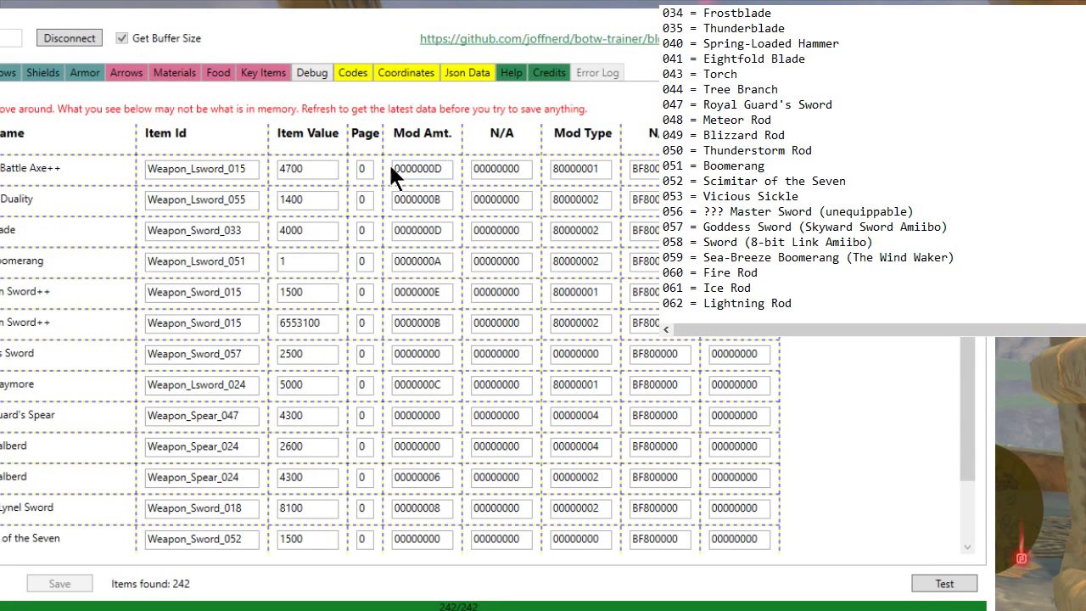
drag(394, 170, 448, 169)
drag(570, 174, 591, 176)
- Examine the Bow Mods section of the notes for the multi shot, quick shot and attack up codes
click(1084, 123)
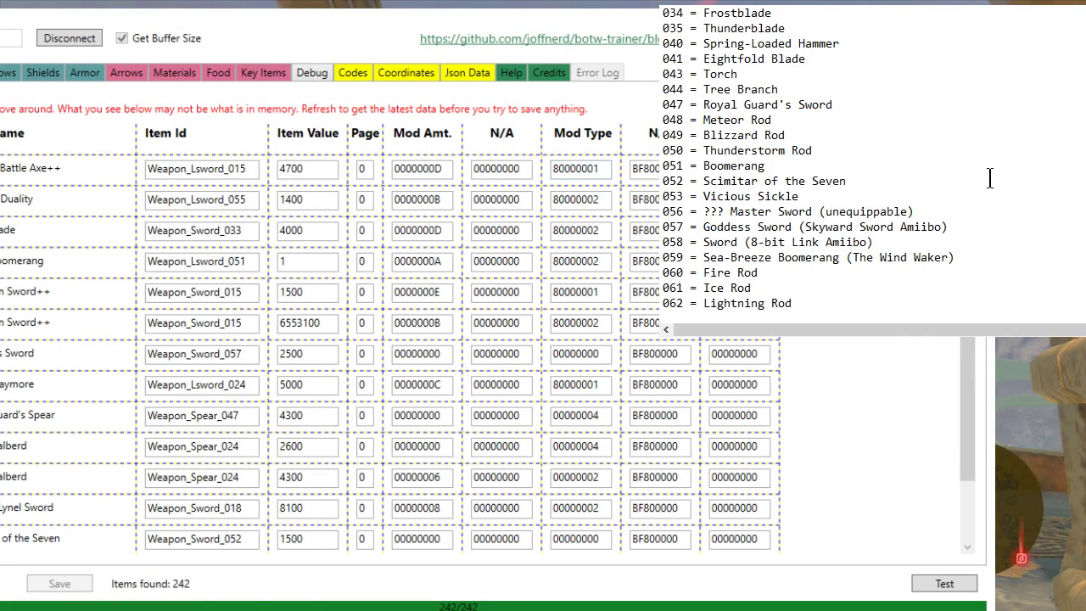
scroll(989, 179, up, 20)
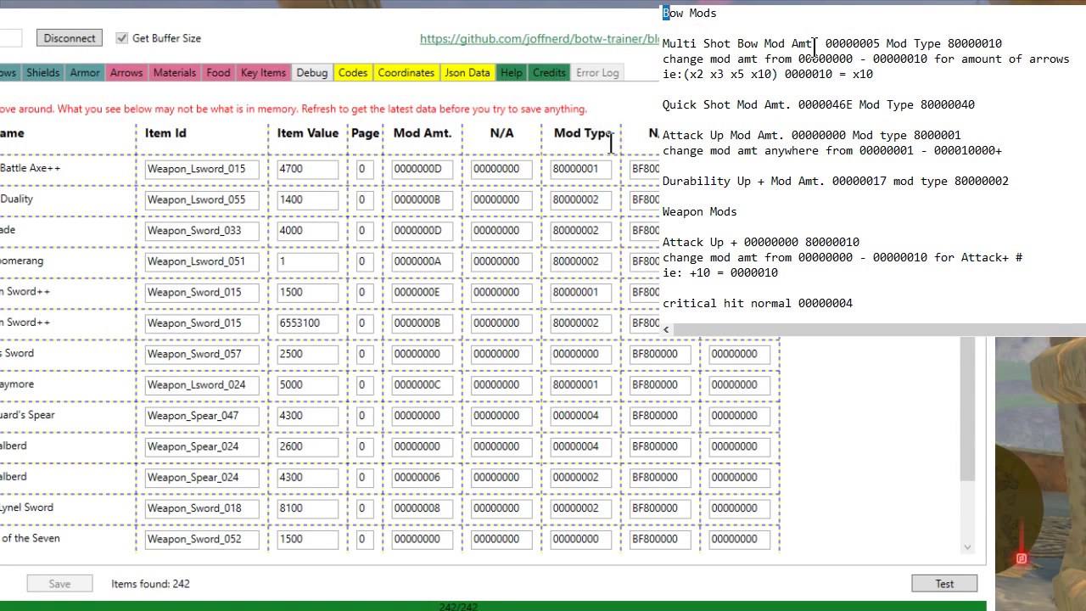
click(710, 41)
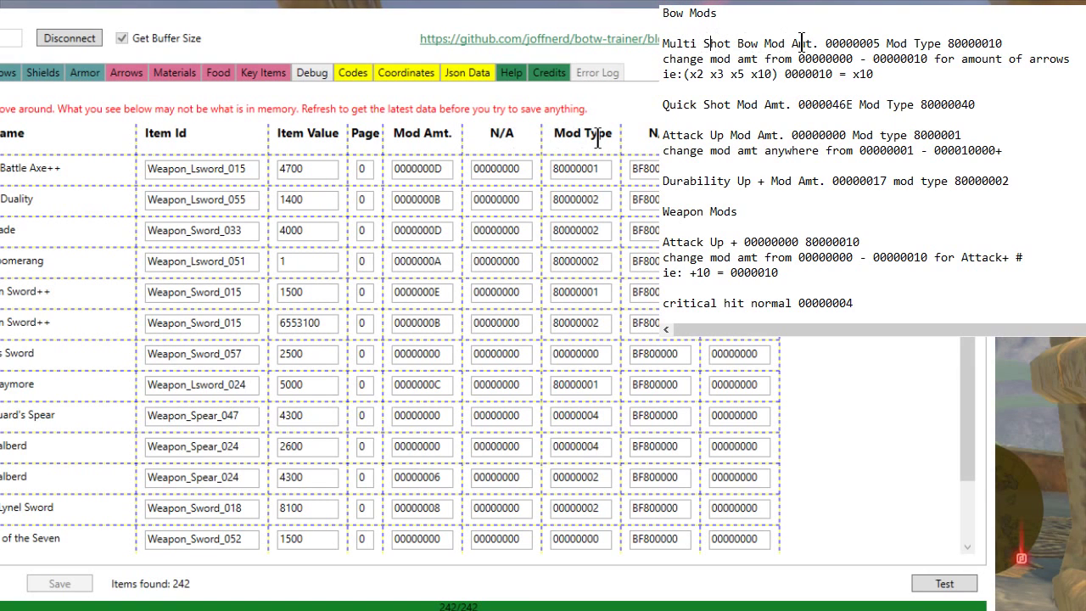
drag(826, 43, 874, 43)
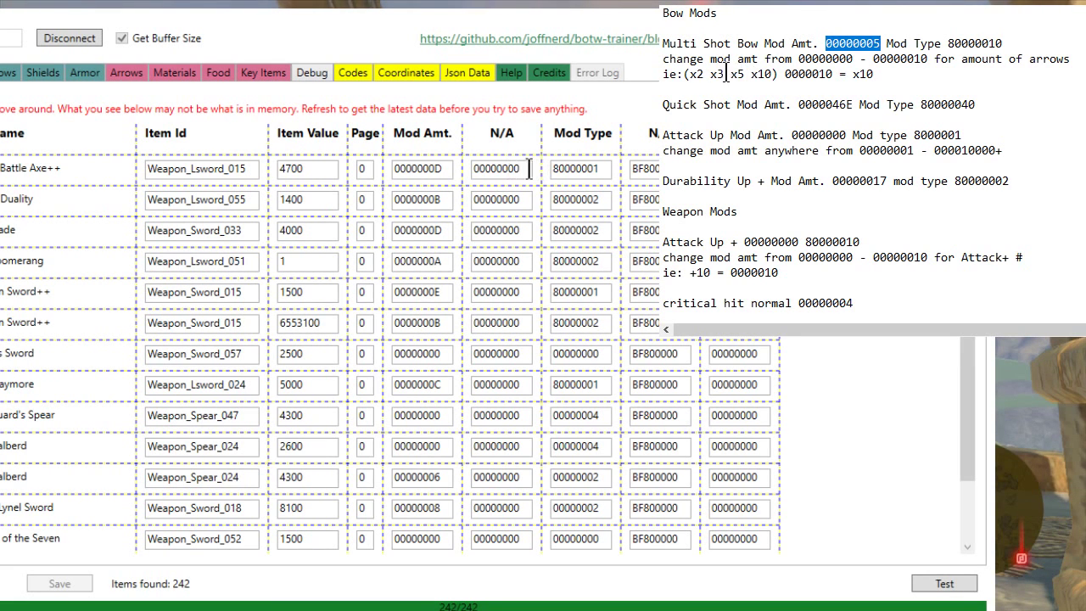
drag(823, 74, 833, 74)
click(745, 75)
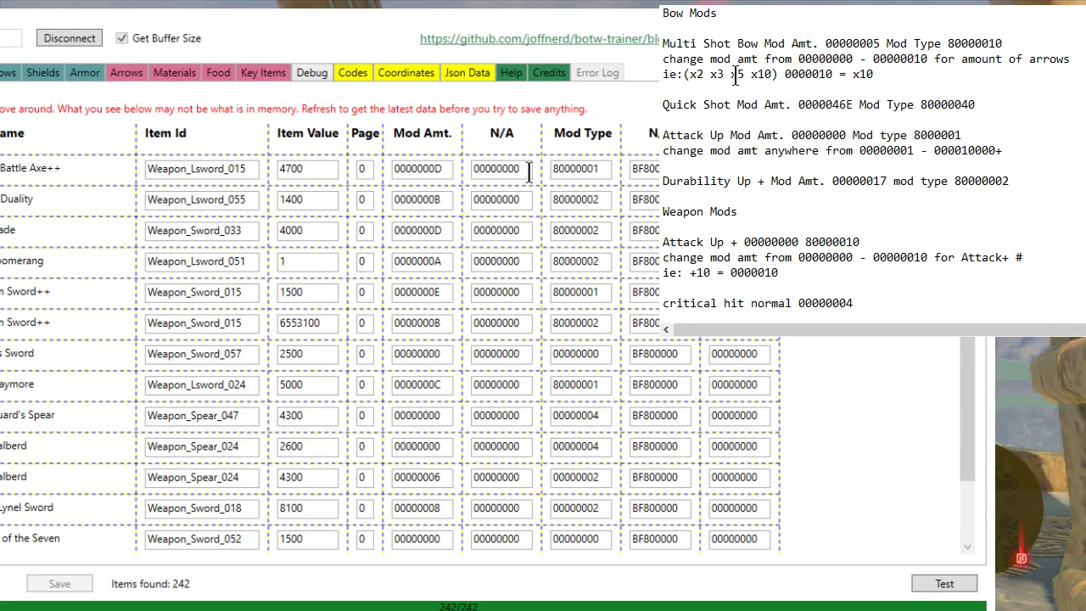
click(692, 73)
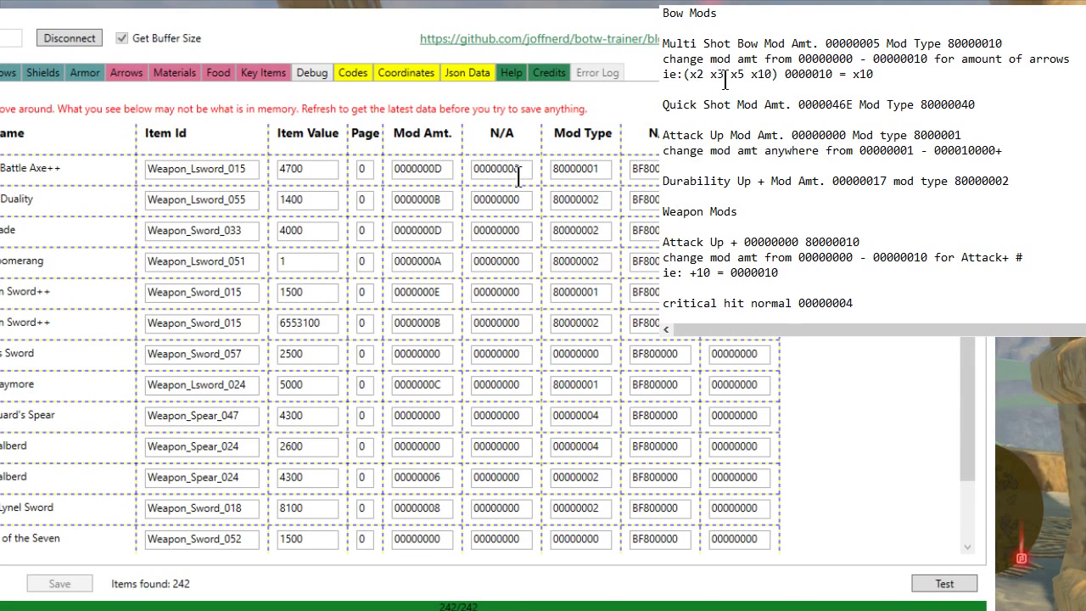
drag(803, 105, 910, 108)
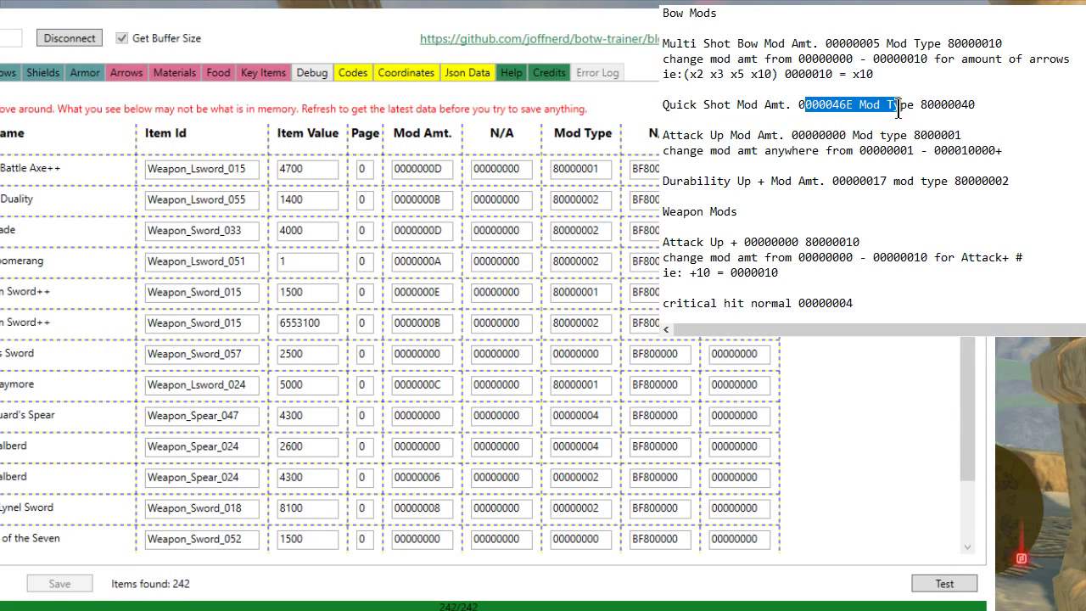
drag(752, 136, 990, 146)
click(1049, 146)
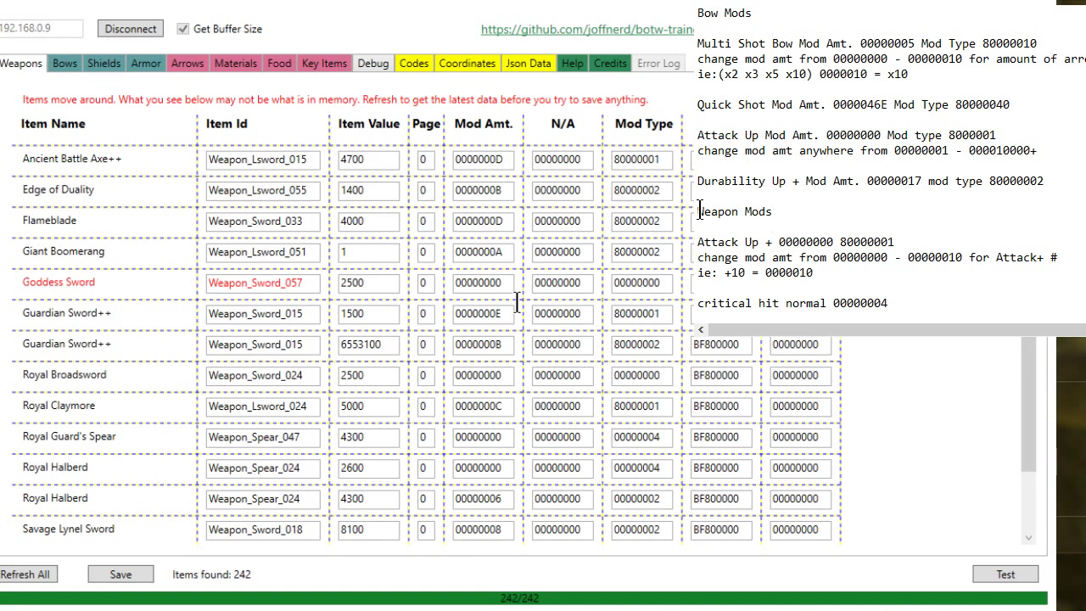
- Copy the weapon Attack Up mod type 80000001 from the notes into the Goddess Sword's mod type
drag(697, 211, 772, 211)
click(906, 244)
drag(906, 243, 840, 243)
key(ctrl+c)
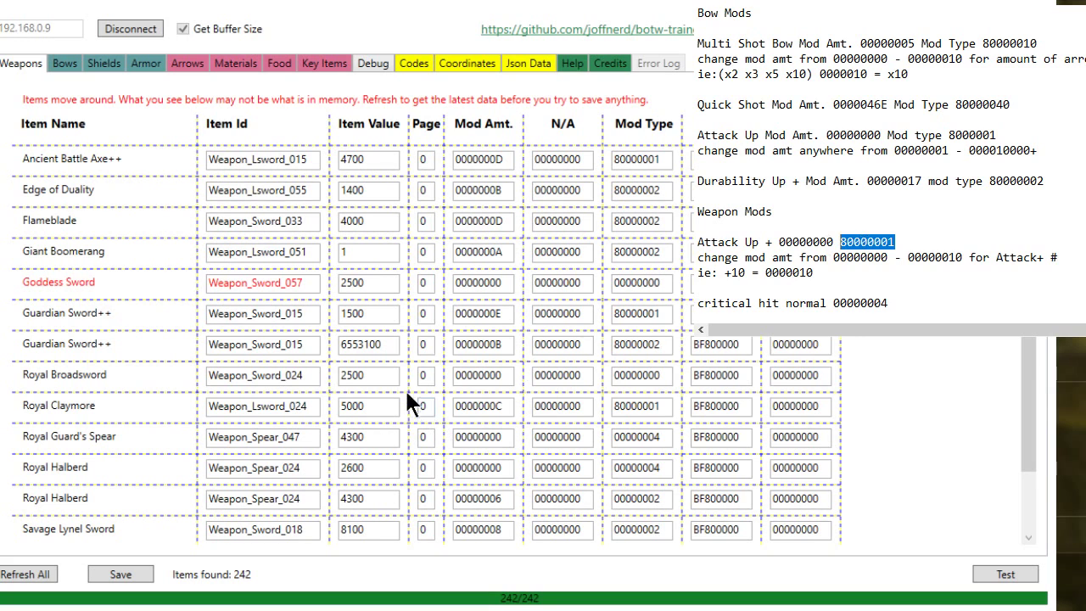
drag(661, 283, 525, 280)
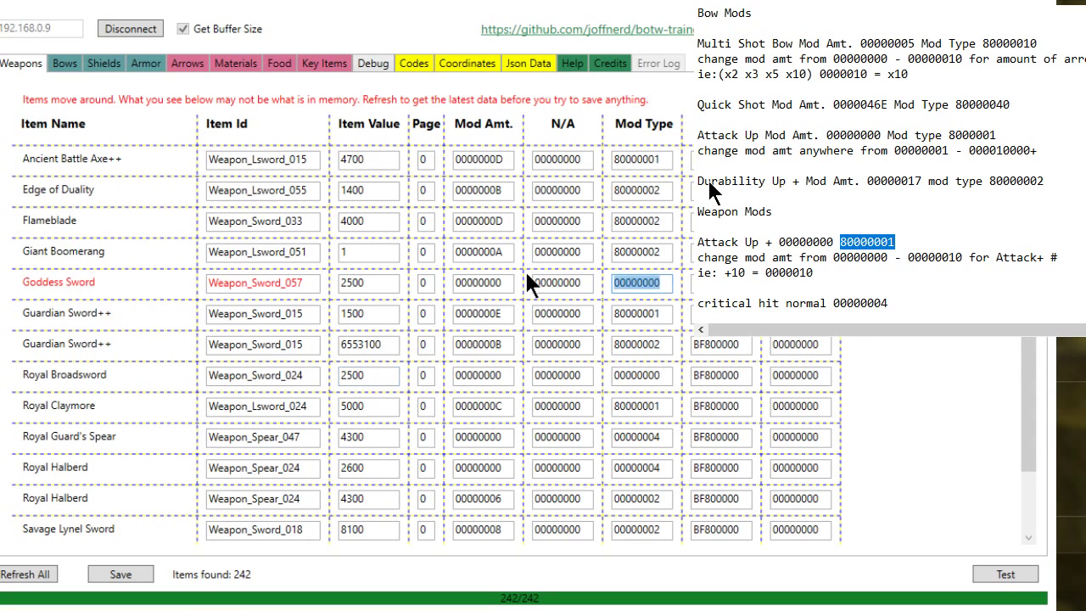
key(ctrl+v)
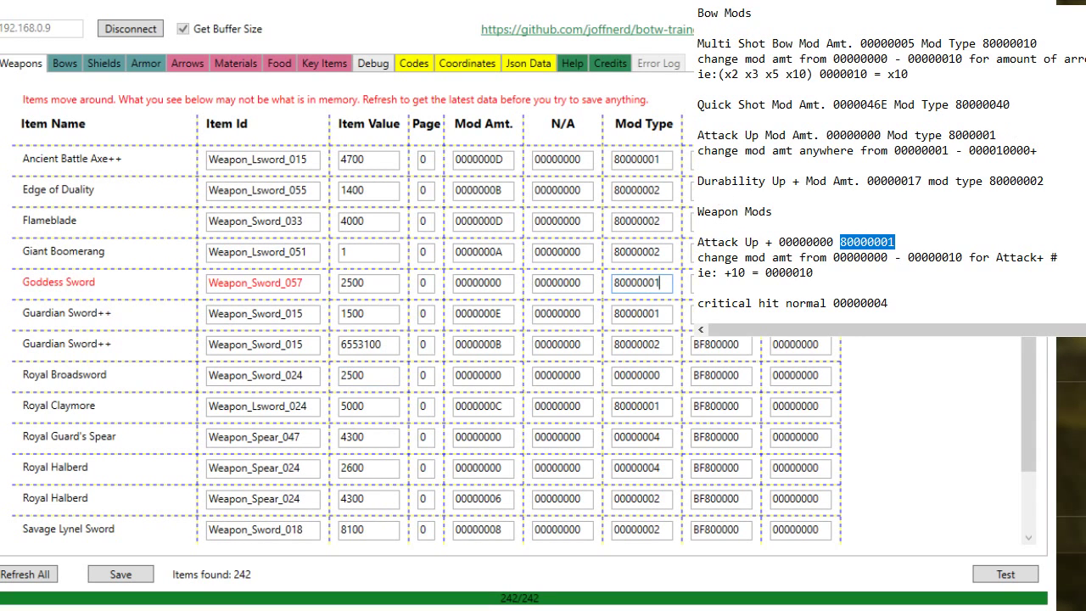
- Set the Goddess Sword's mod amount to 00010000 and save the change
click(506, 284)
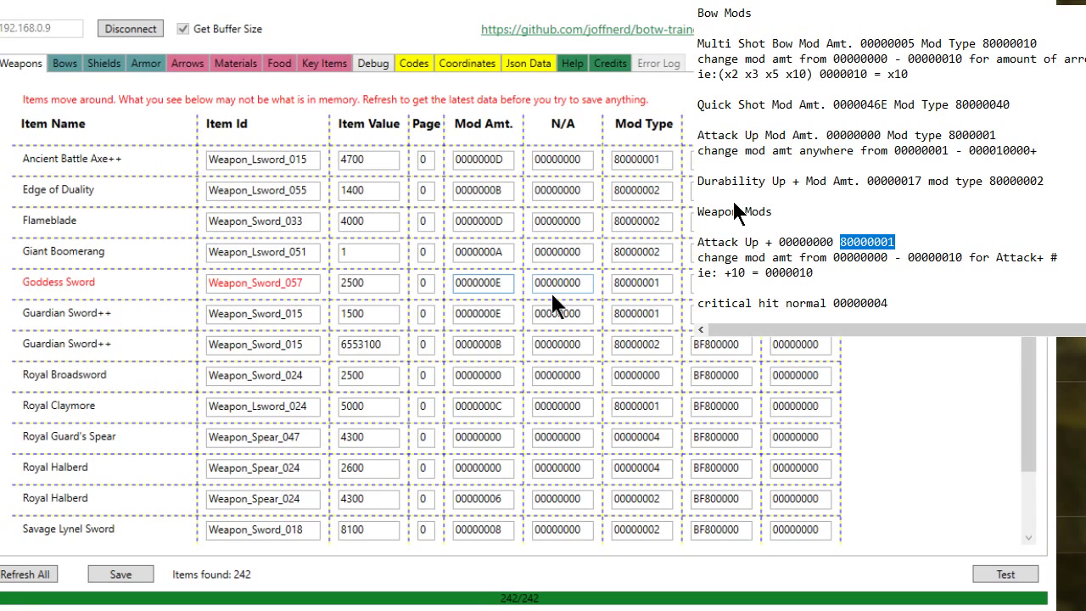
key(BackSpace)
key(BackSpace)
key(BackSpace)
key(BackSpace)
key(BackSpace)
key(BackSpace)
text(100000)
key(BackSpace)
key(BackSpace)
key(BackSpace)
key(BackSpace)
key(BackSpace)
key(BackSpace)
text(010000)
click(120, 576)
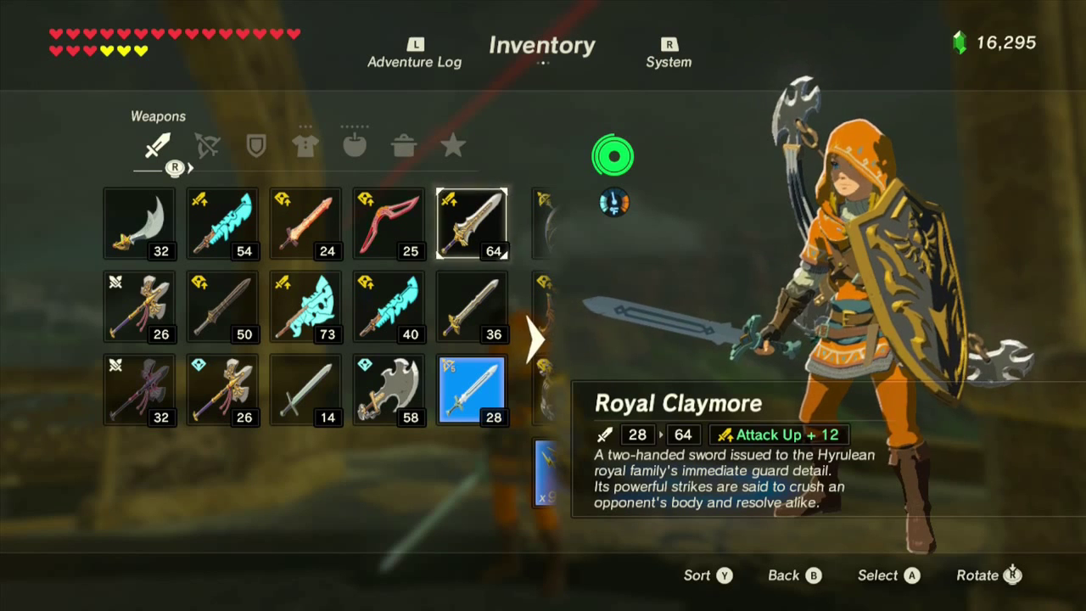
- Switch to the game, reopen the weapons inventory and re-equip the Goddess Sword to check its modified attack
key(Escape)
key(plus)
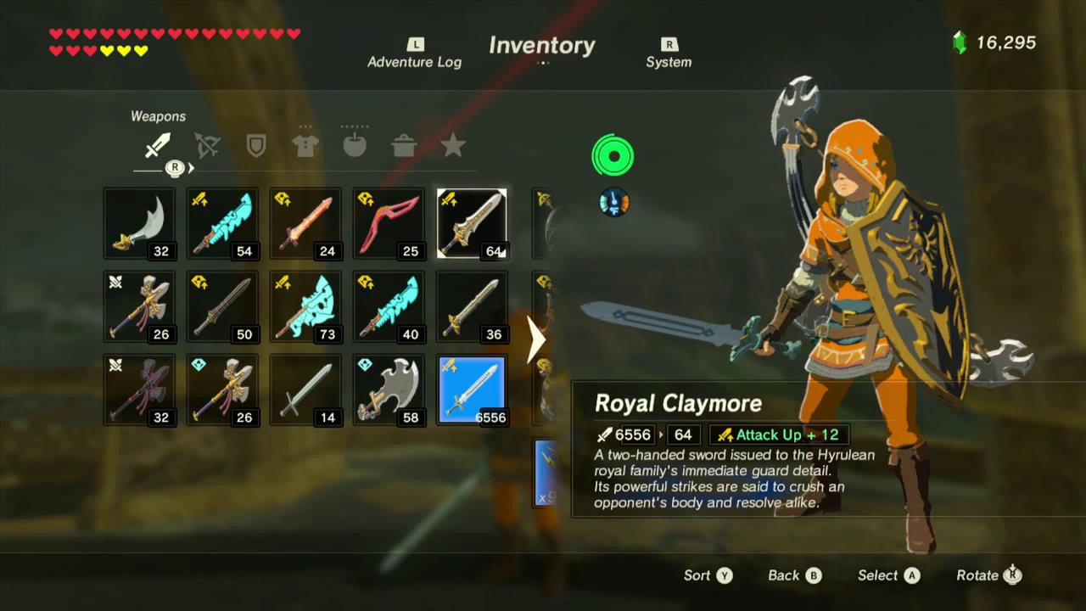
key(Down)
key(Down)
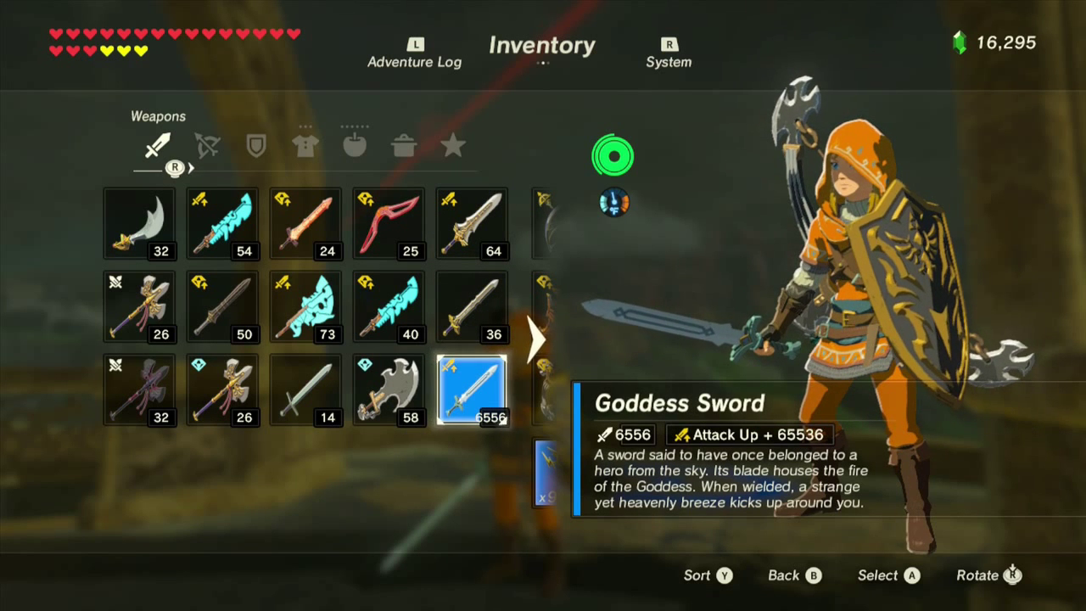
key(a)
key(a)
key(a)
key(a)
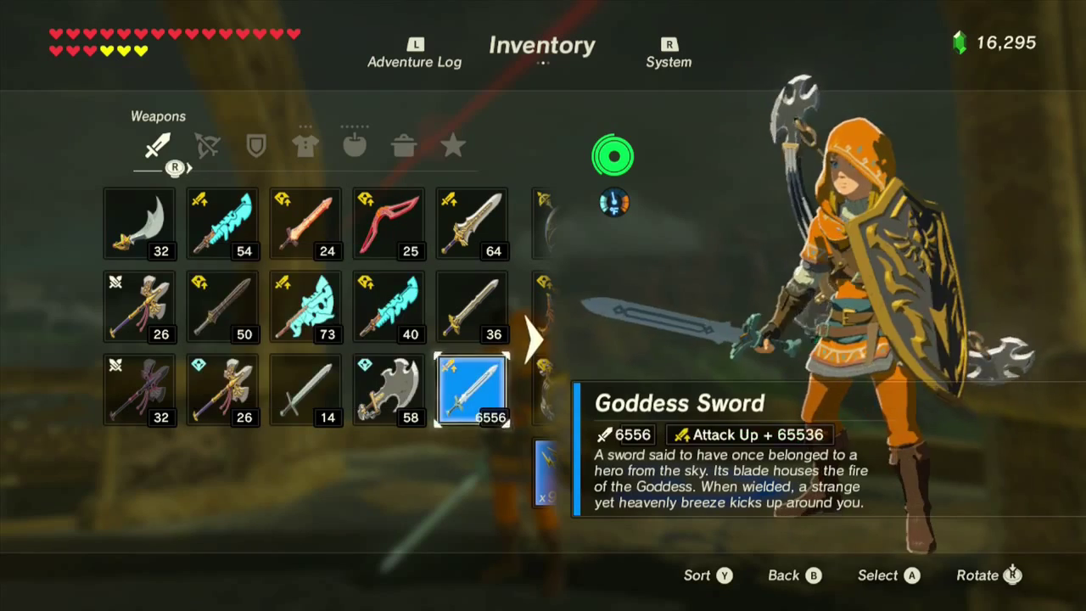
- Leave the inventory, move around with the Goddess Sword and try out the bow in the game
key(Escape)
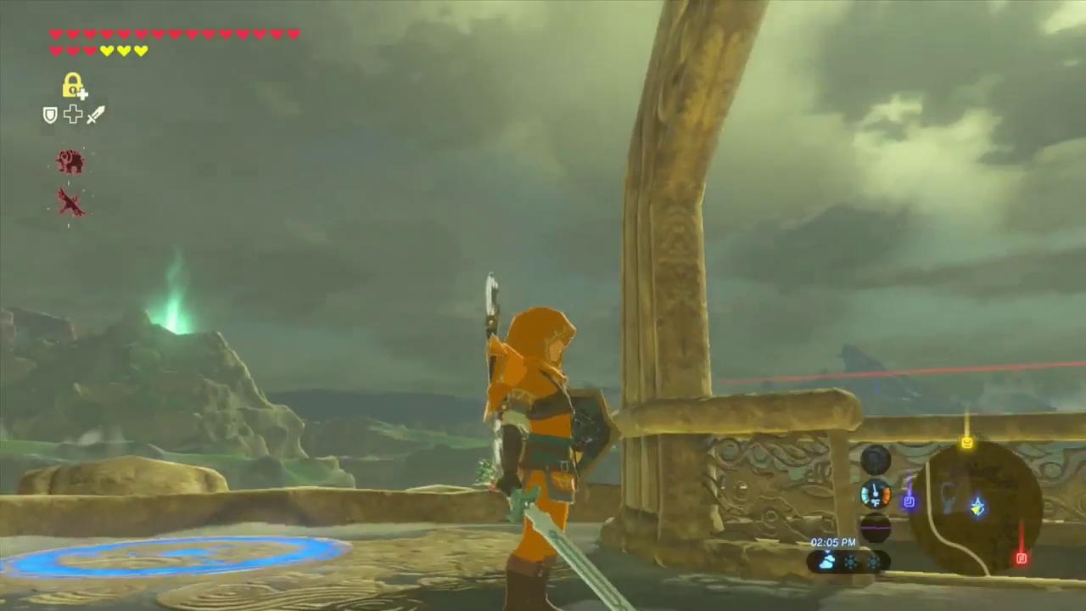
key(w)
key(w)
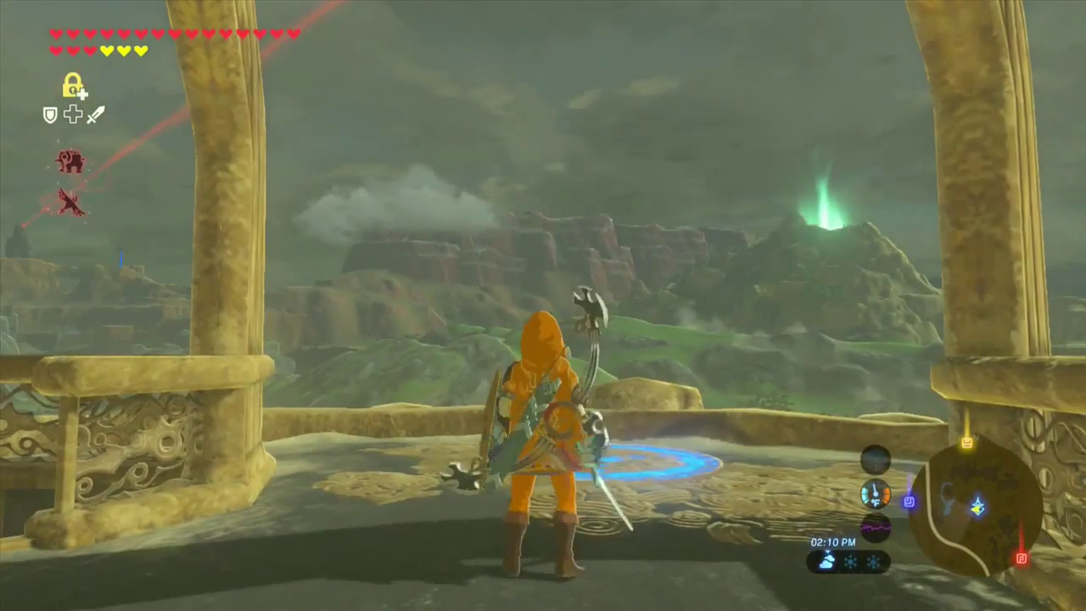
key(s)
key(d)
key(s)
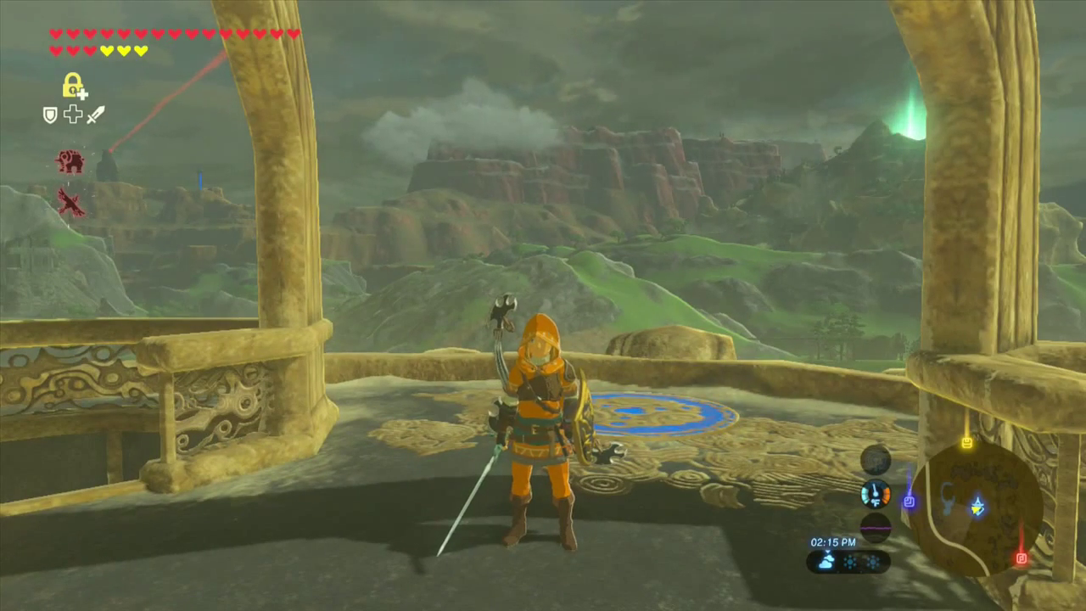
key(r)
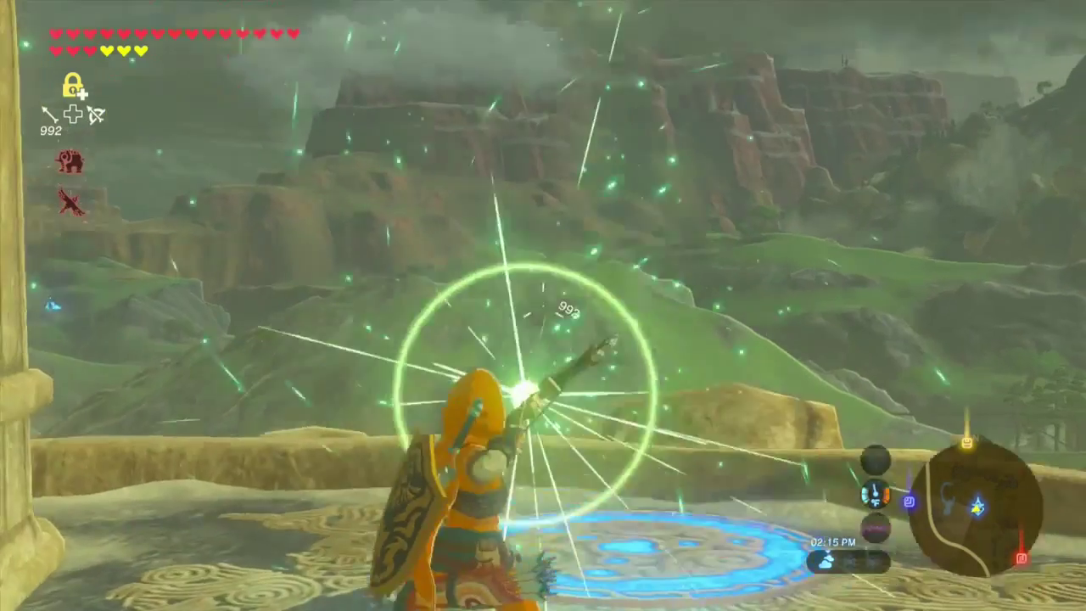
key(r)
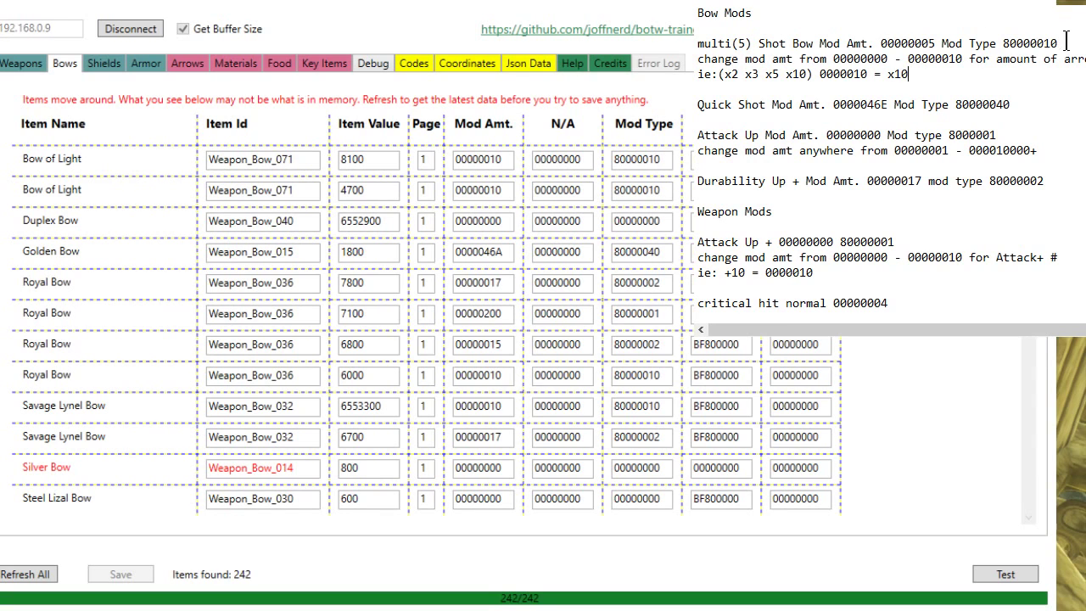
- In the BOTW trainer, set the Silver Bow's mod type to the multi shot code 80000010 and its mod amount to 00000010, and save
drag(1066, 42, 1002, 44)
key(ctrl+c)
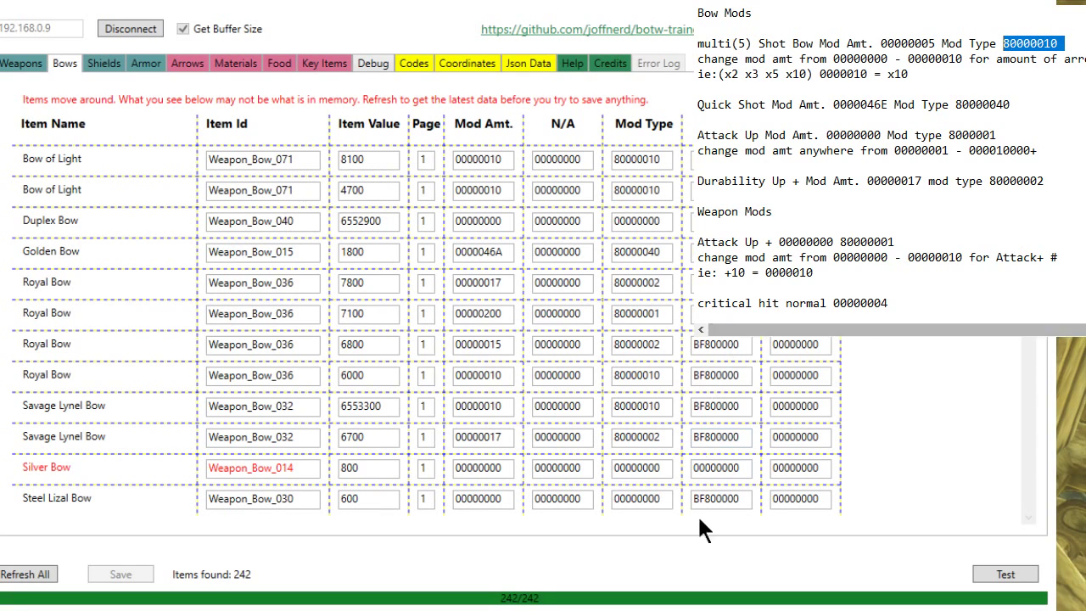
double_click(668, 466)
key(ctrl+v)
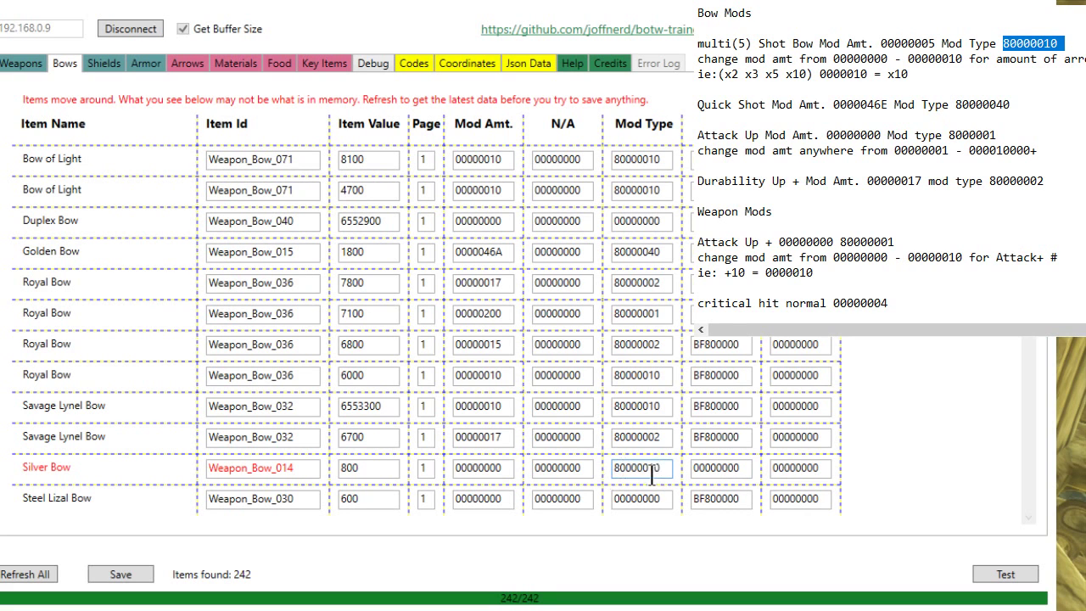
double_click(490, 468)
text(00000000)
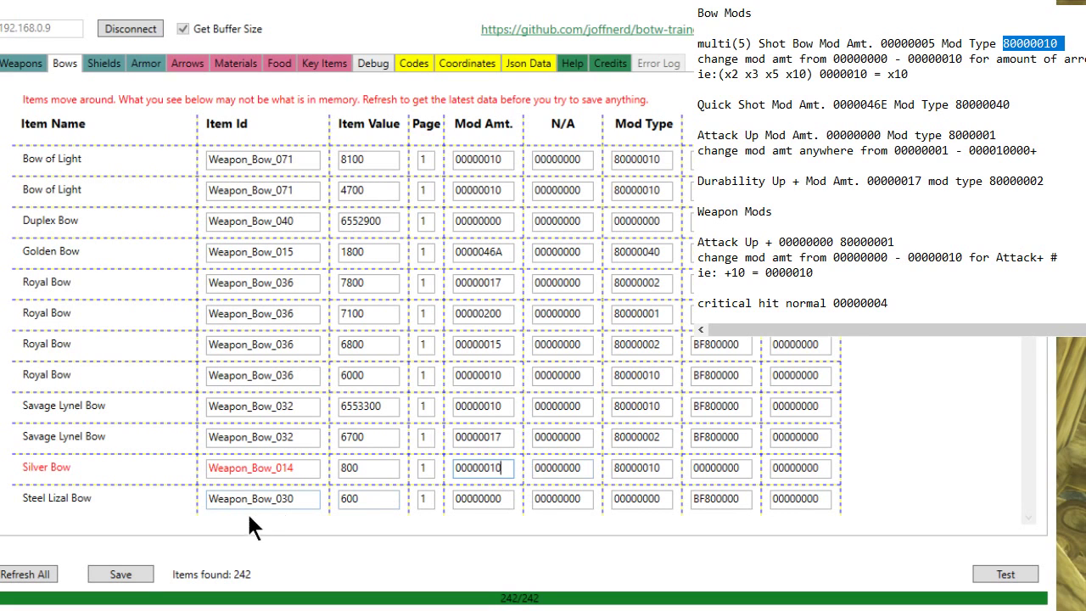
click(136, 574)
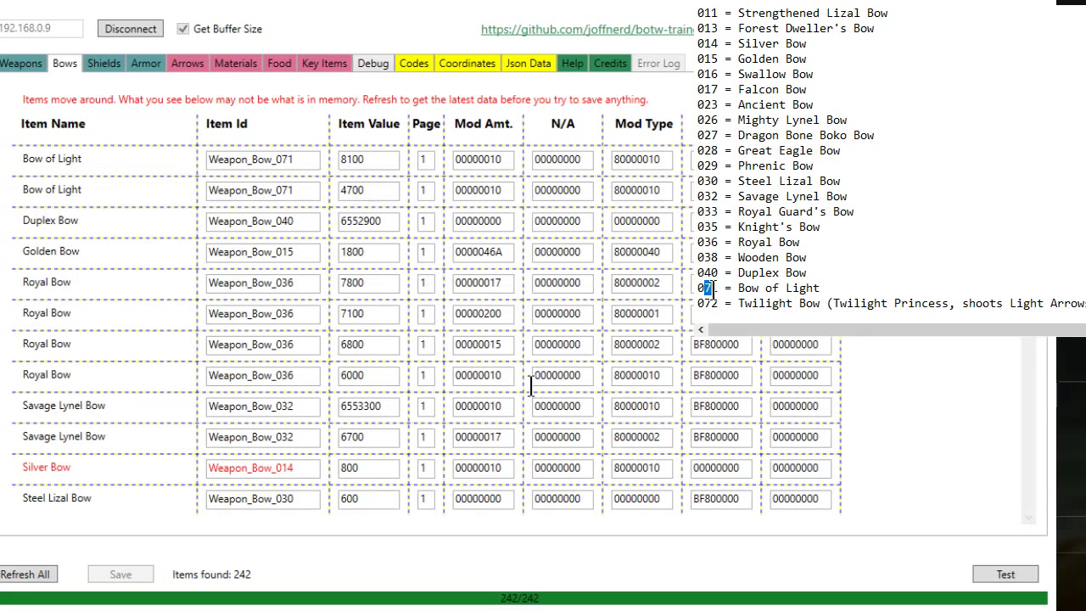
- Look up the IDs of the Bow of Light and the Twilight Bow in the bow code list
click(764, 287)
drag(719, 303, 707, 304)
click(697, 316)
- Change the Silver Bow's item ID to Weapon_Bow_072, save it and check the updated item name
click(302, 475)
key(BackSpace)
key(BackSpace)
text(72)
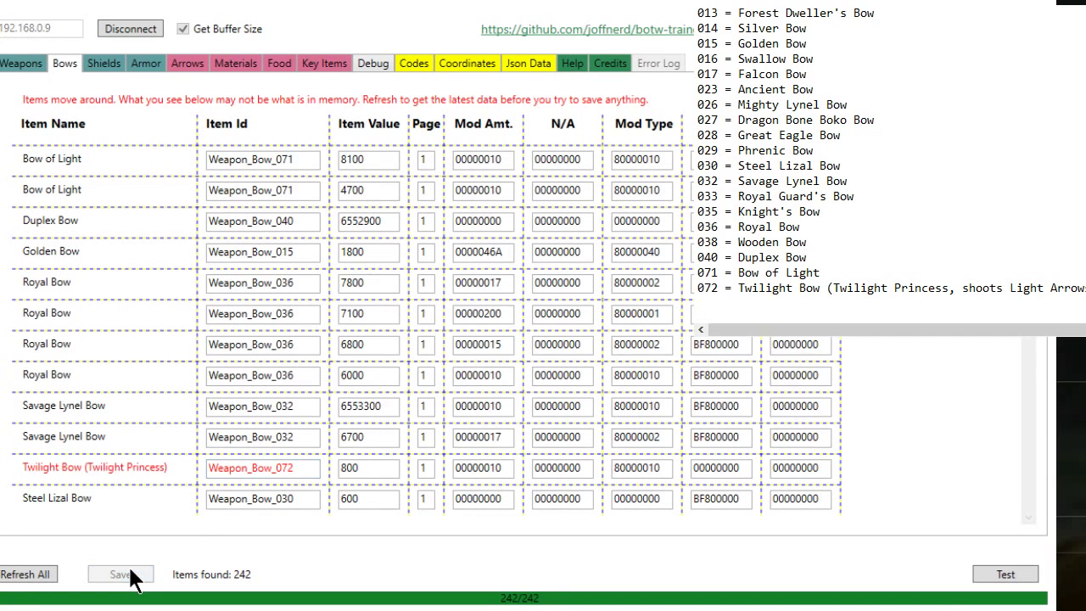
drag(44, 471, 105, 471)
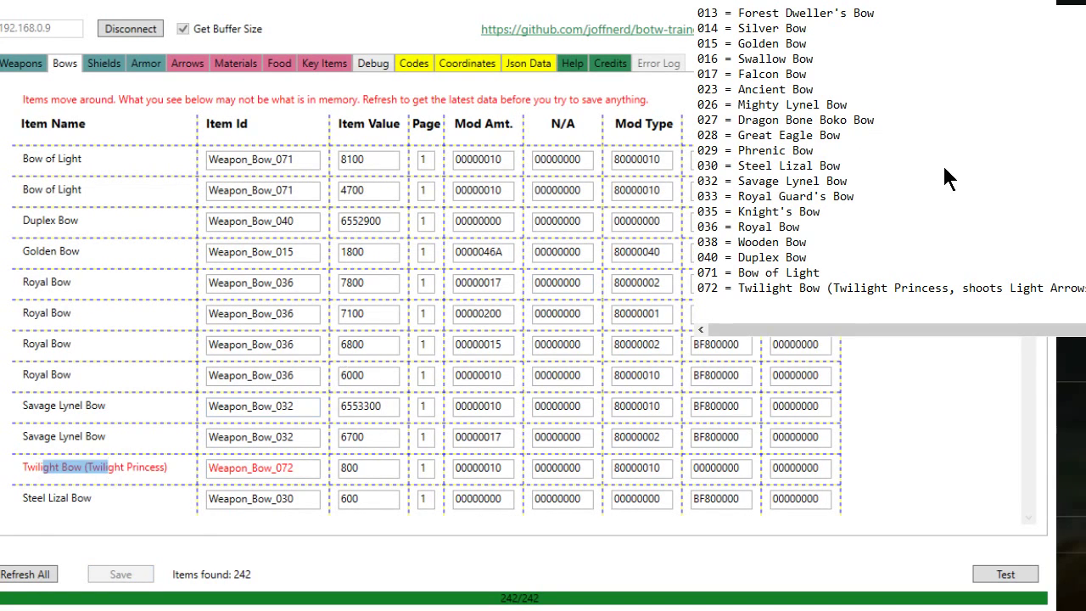
click(108, 469)
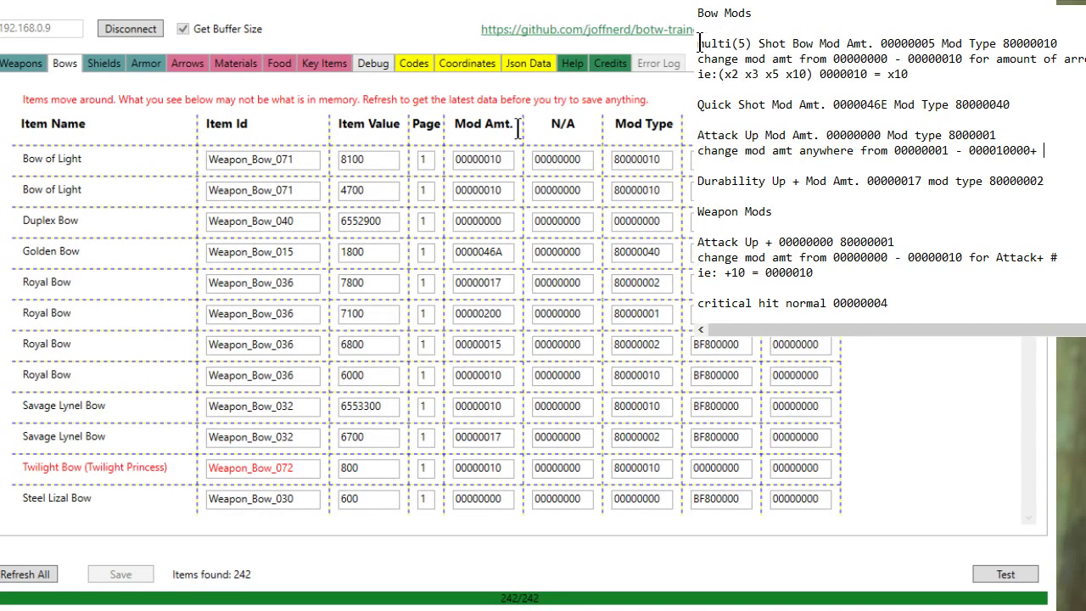
- Using the bow mods notes, set the Twilight Bow's mod type to the Quick Shot code 80000040
drag(698, 43, 912, 51)
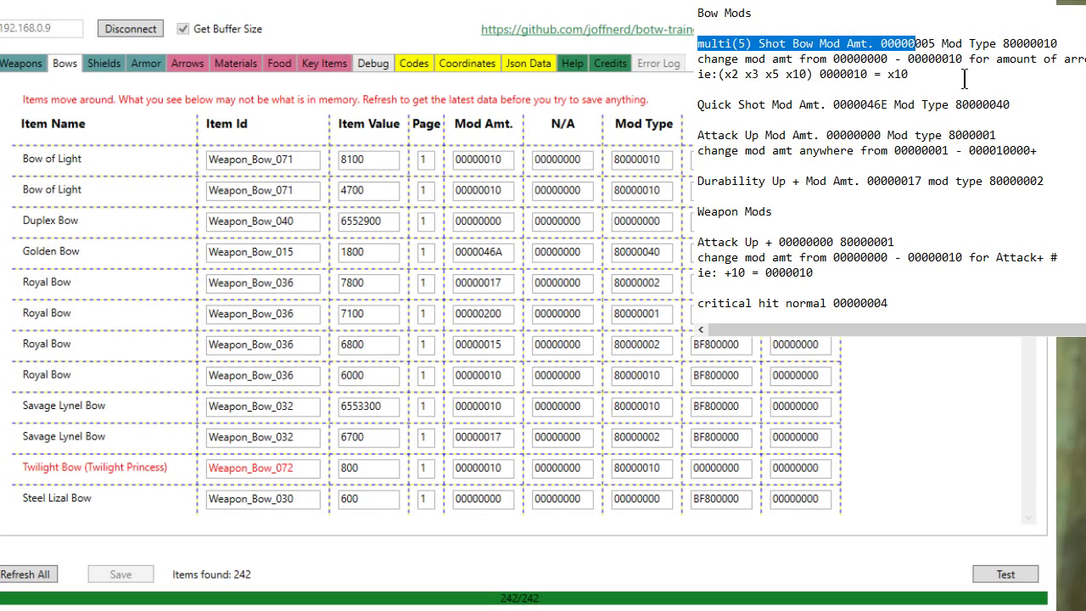
click(1047, 94)
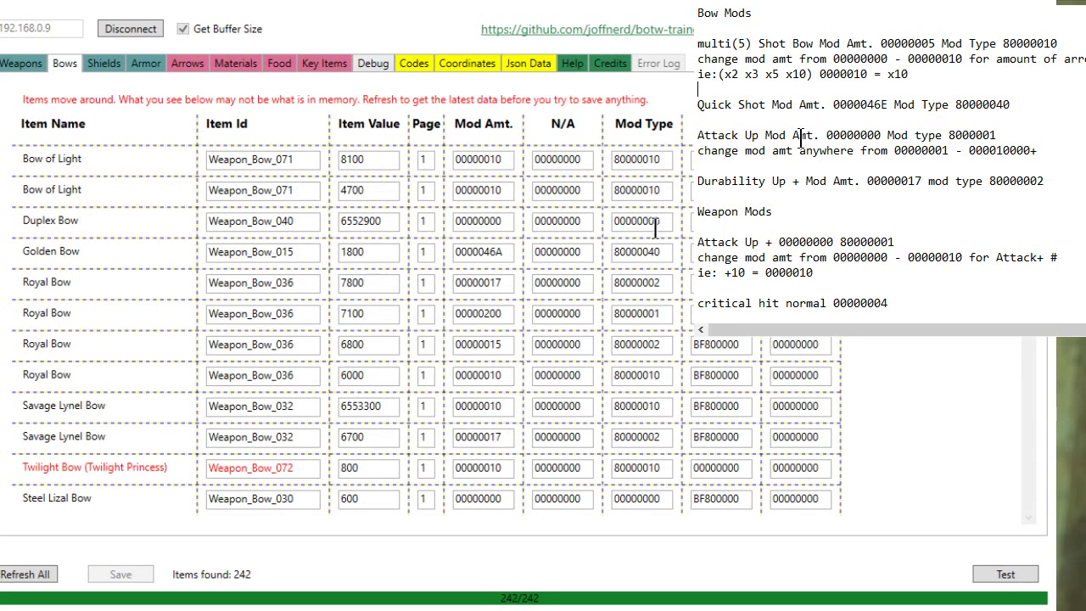
drag(699, 104, 777, 103)
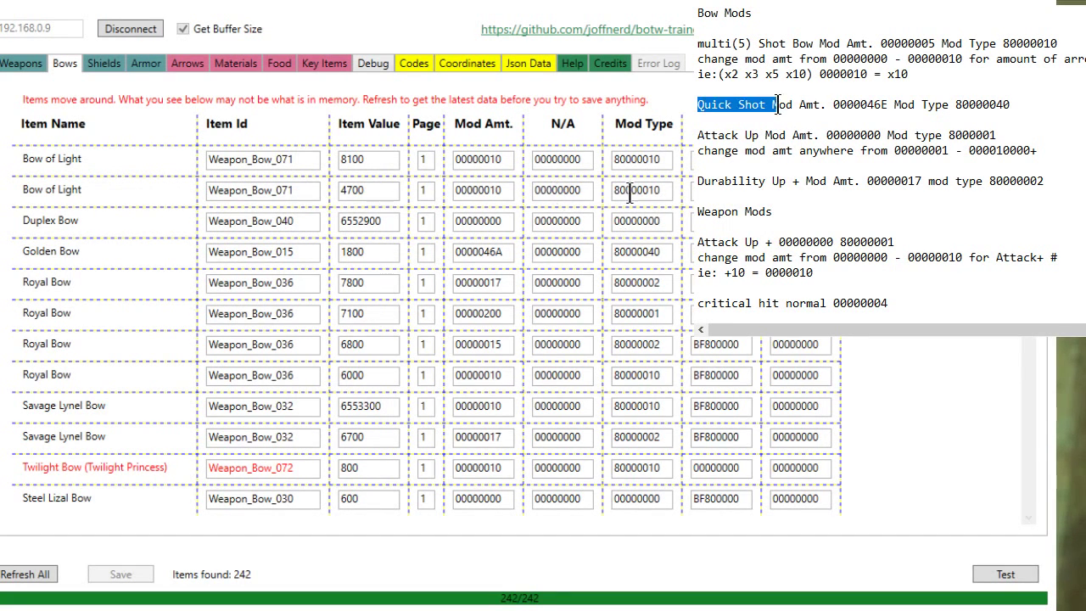
click(953, 89)
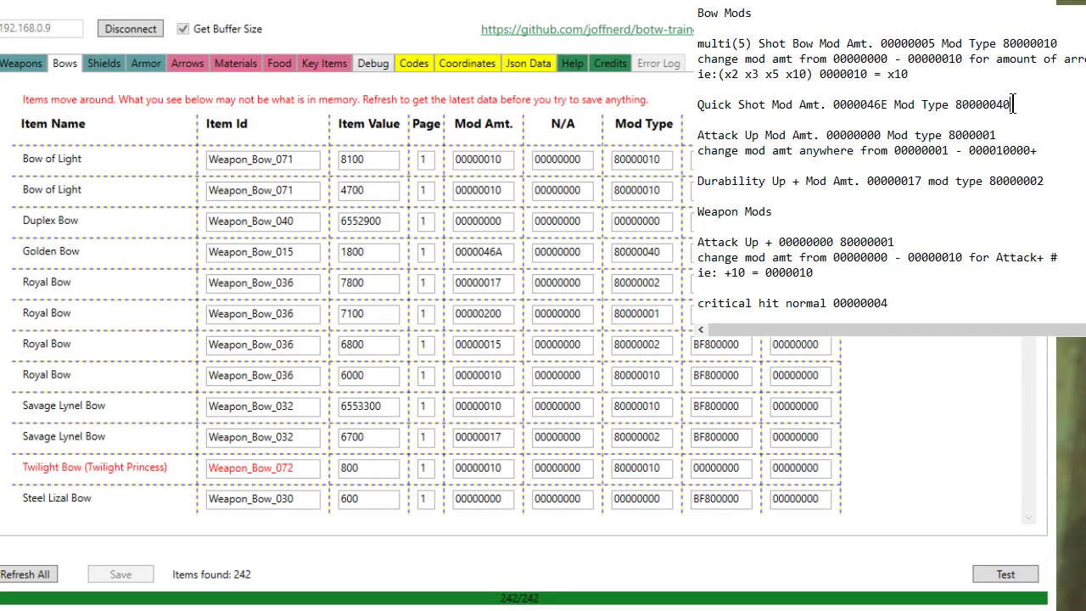
drag(1012, 103, 947, 101)
key(ctrl+c)
drag(666, 467, 593, 467)
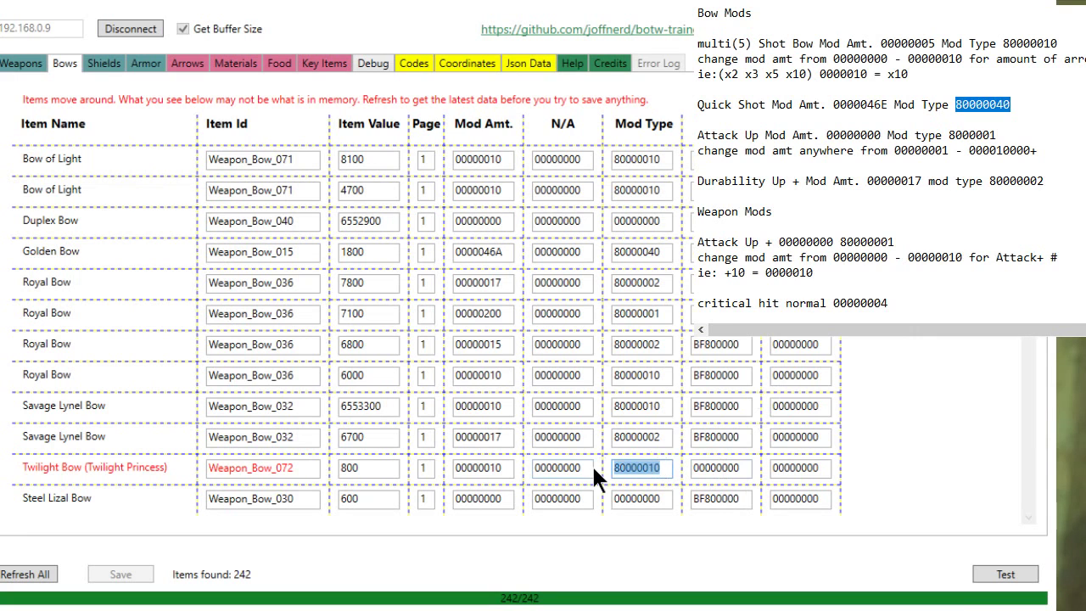
key(ctrl+v)
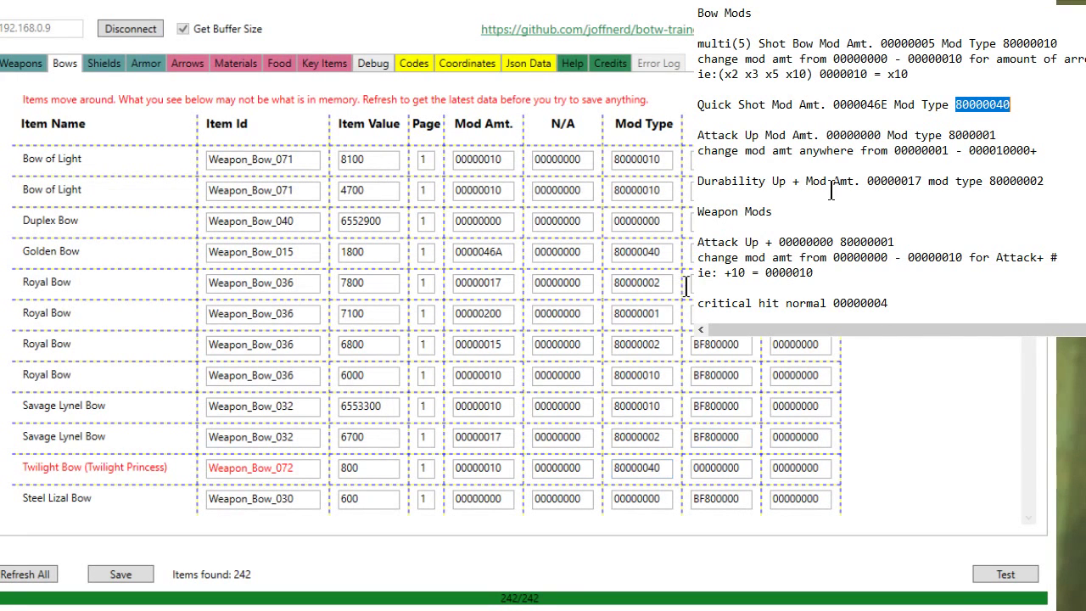
- Set the Twilight Bow's mod amount to the Quick Shot value 0000046E, edit its item ID and save
drag(889, 103, 876, 102)
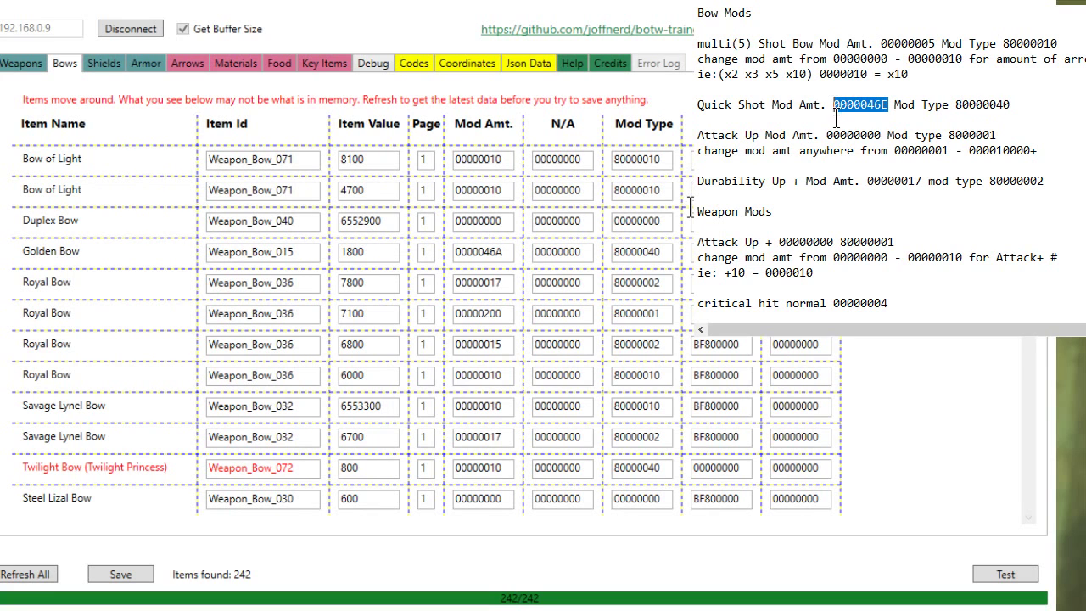
drag(507, 469, 346, 472)
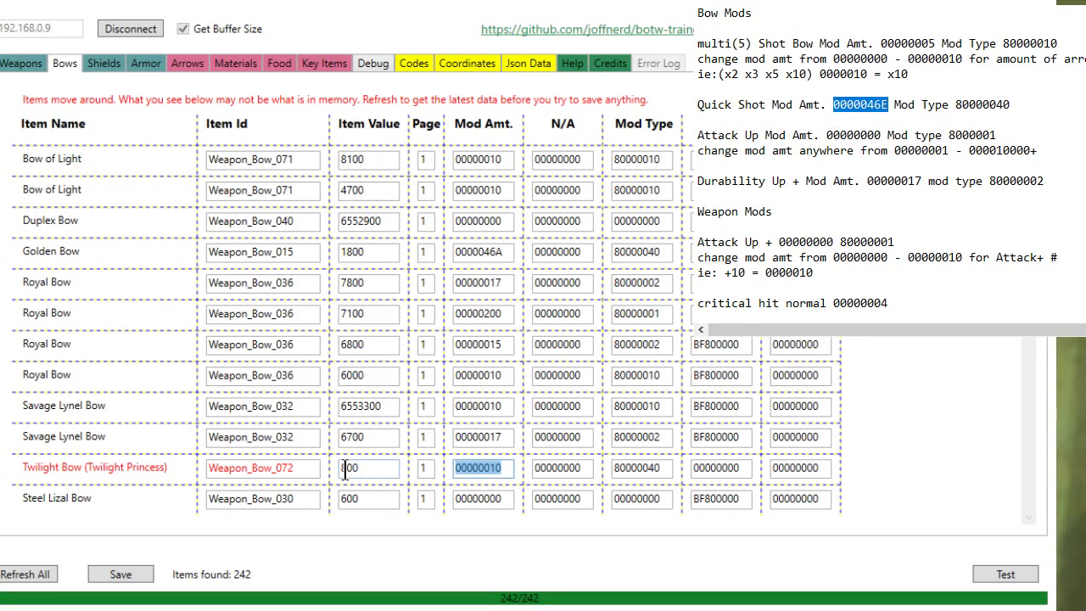
text(0000046E)
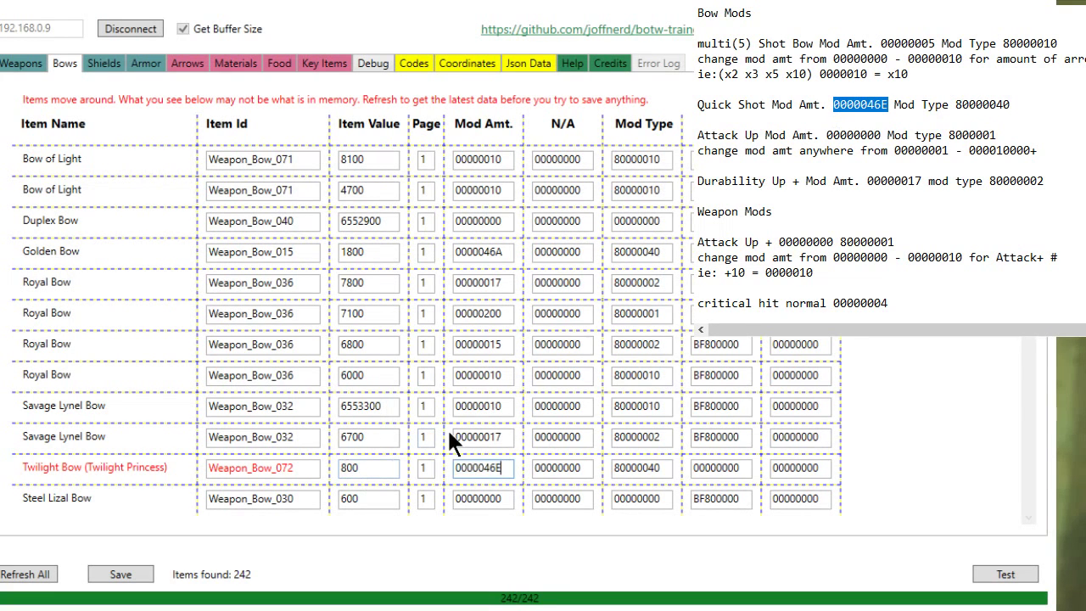
click(310, 467)
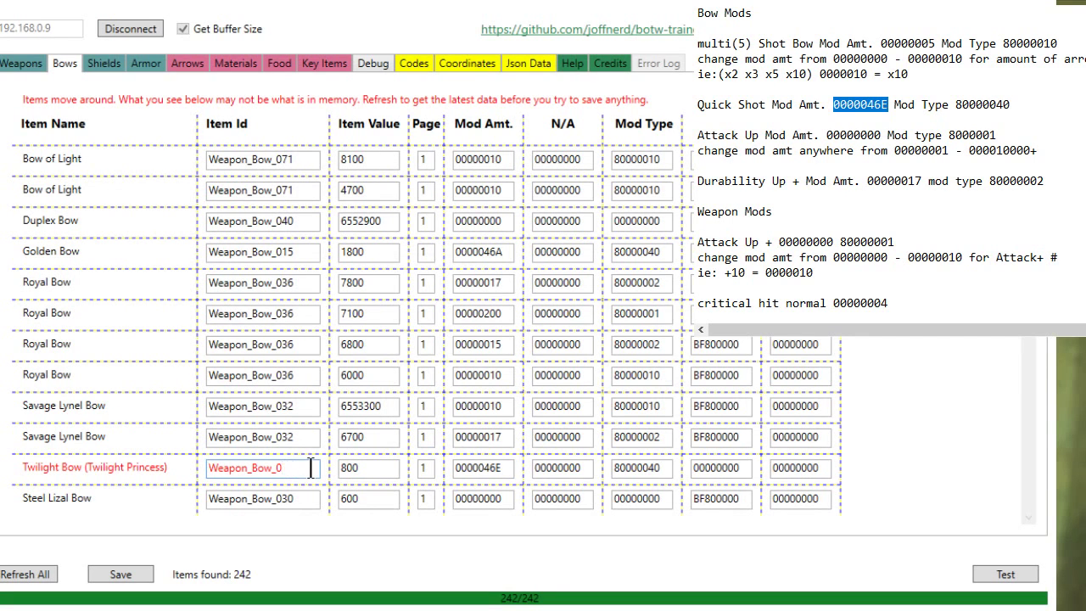
click(131, 574)
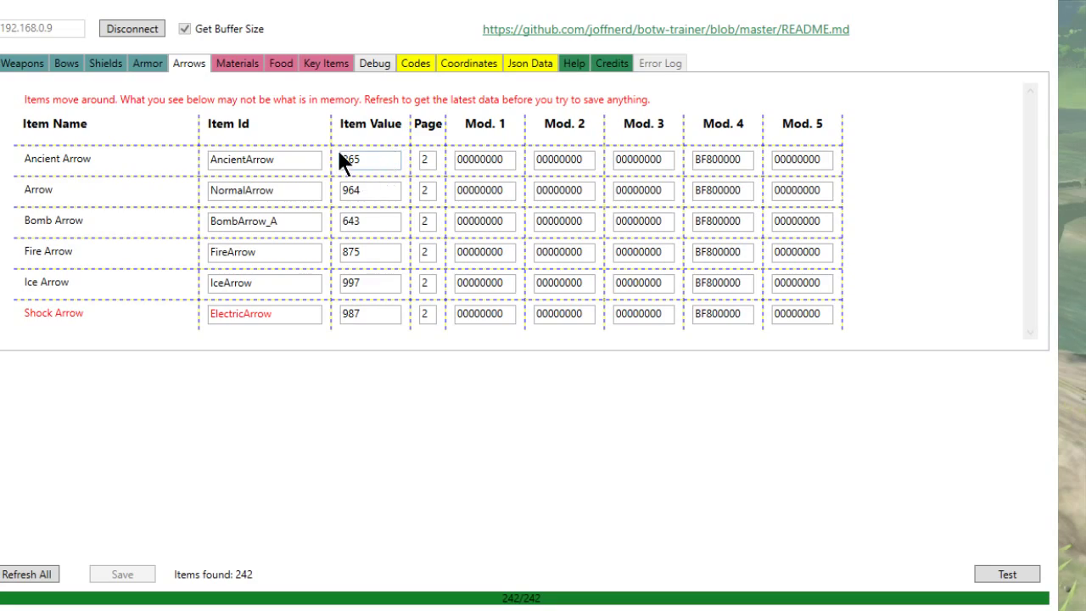
- Go through the item values of the Ancient, normal, Bomb, Fire and Ice arrows
click(378, 160)
double_click(370, 191)
click(370, 221)
click(376, 251)
click(367, 283)
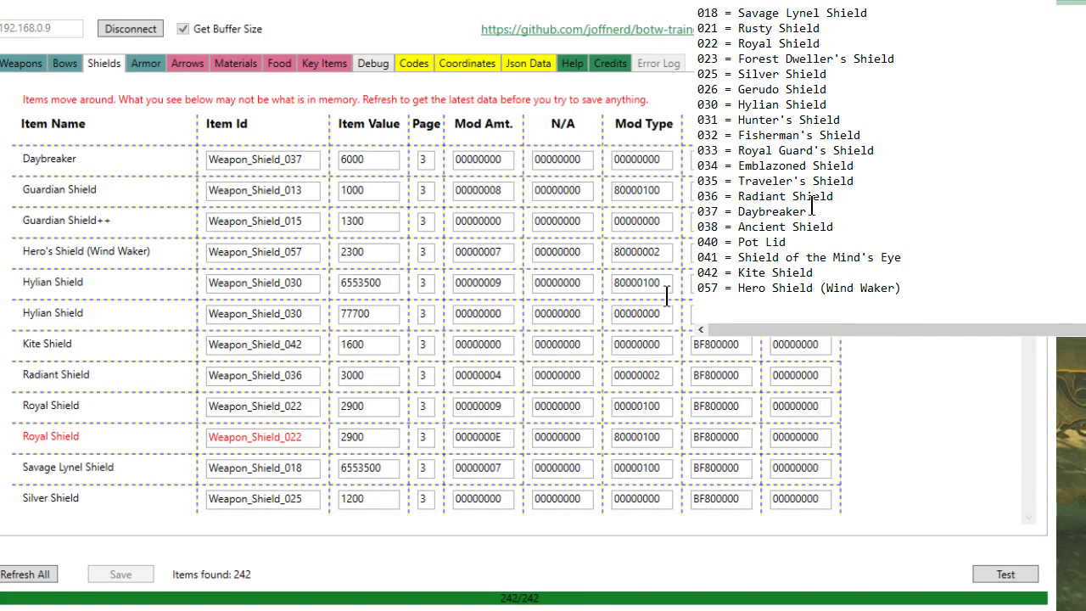
- Find the Wind Waker Hero Shield's code in the shield list and change the Guardian Shield's item ID to Weapon_Shield_057
drag(717, 288, 700, 289)
click(295, 198)
key(BackSpace)
key(BackSpace)
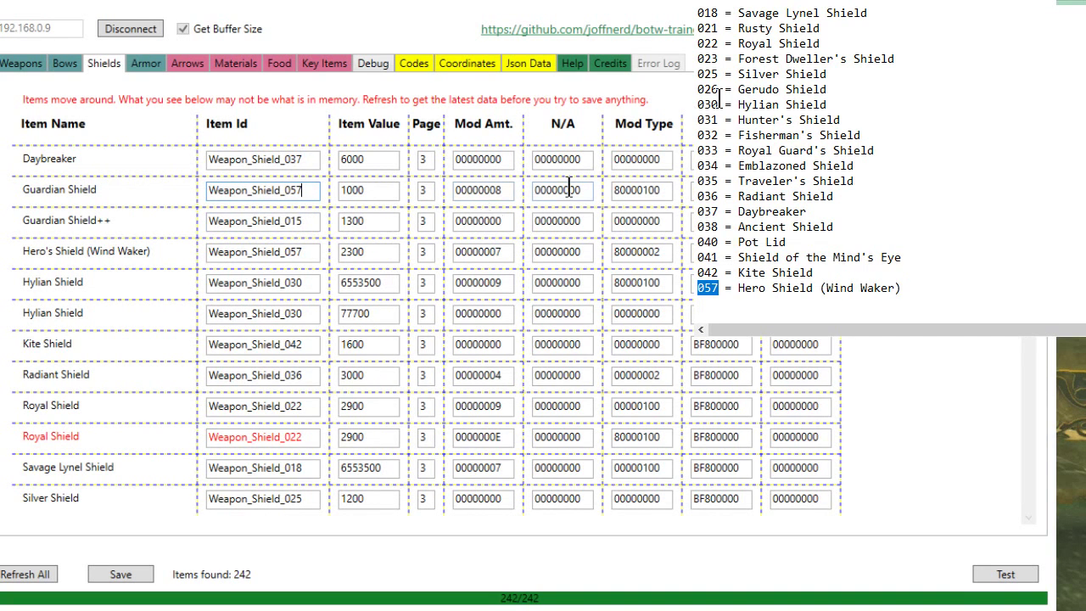
- Check the mod type of the shield with ID Weapon_Shield_057, set its mod amount to 00000020 and save
drag(667, 189, 613, 193)
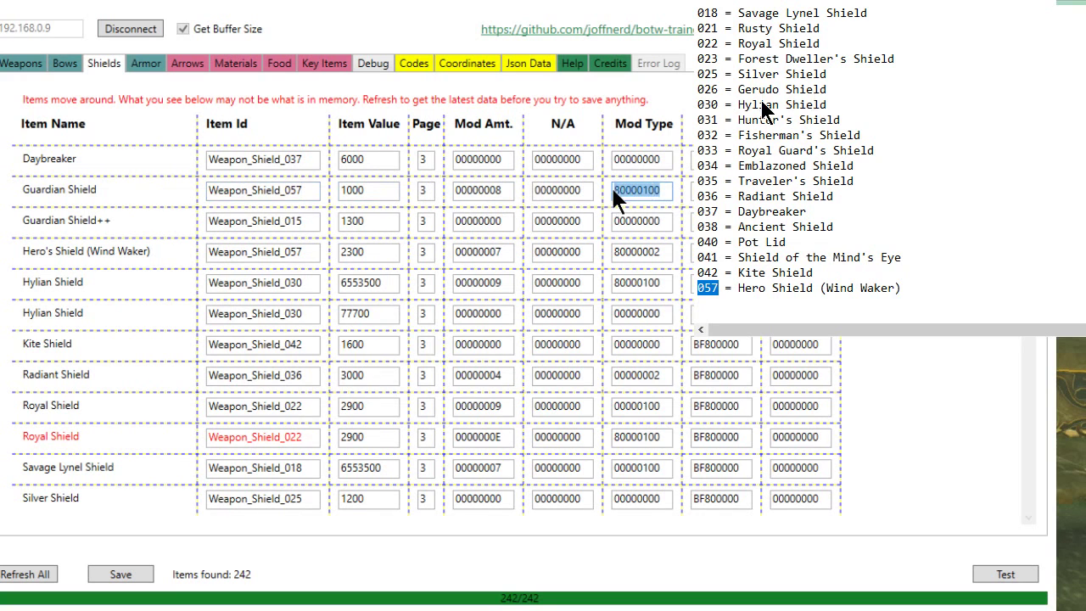
click(664, 194)
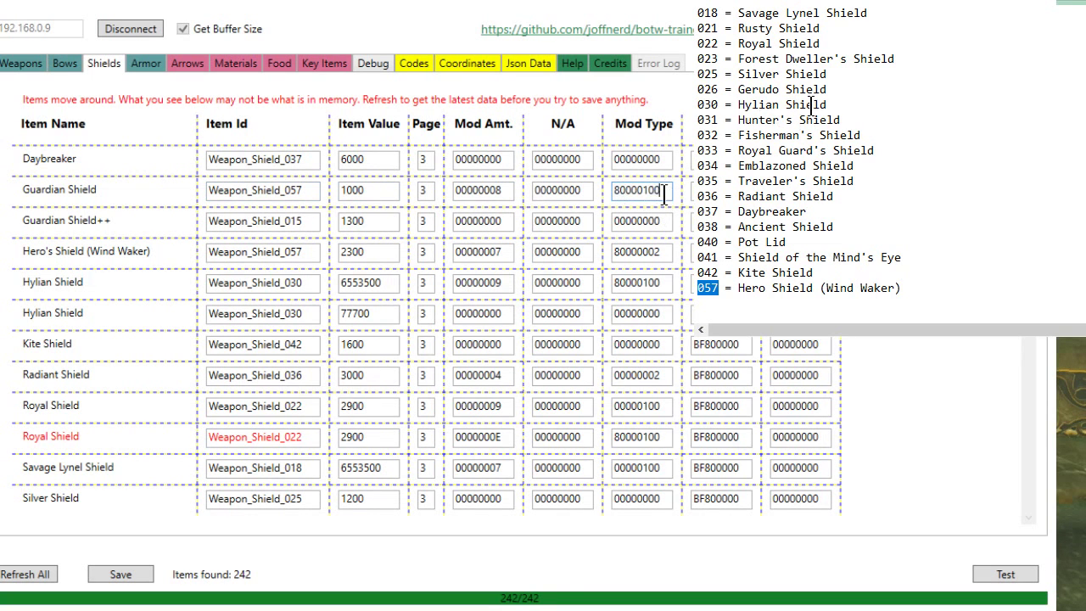
click(505, 190)
key(BackSpace)
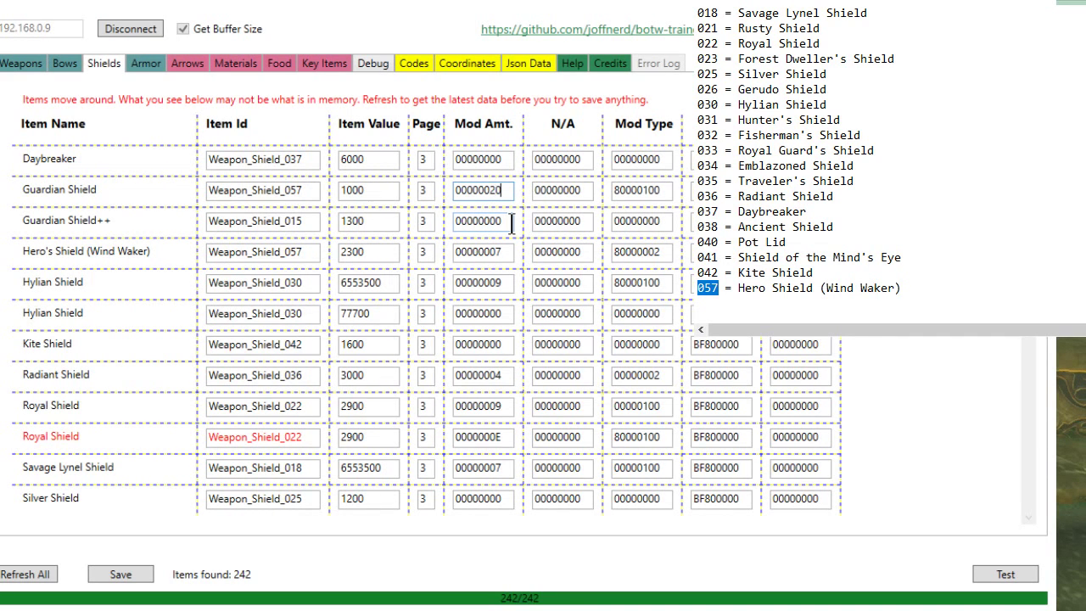
click(132, 570)
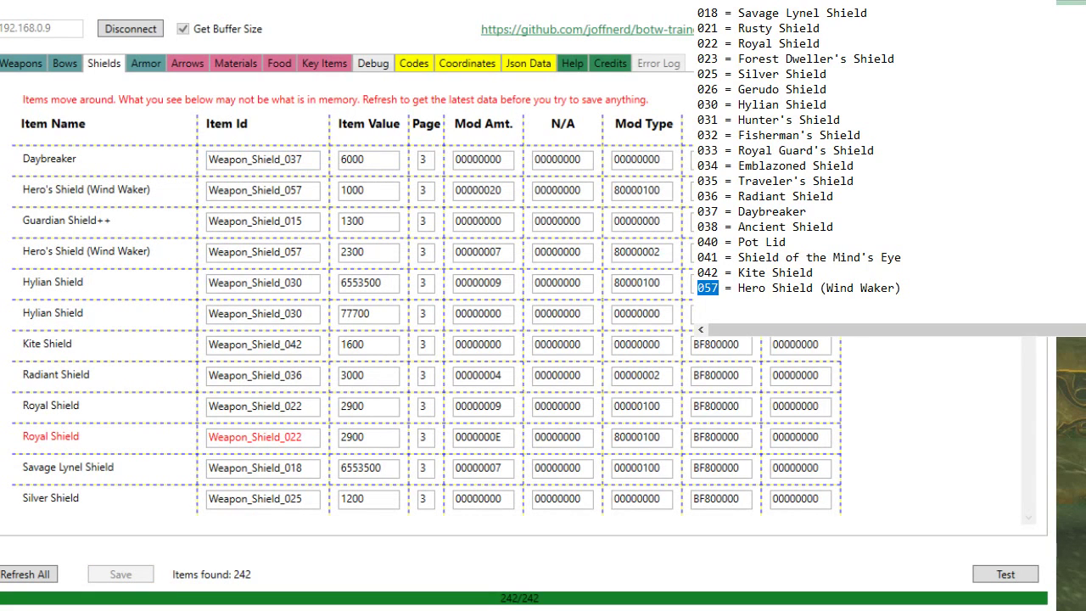
- Switch to the game and select the modified Hero's Shield in the shield inventory to equip it
click(234, 417)
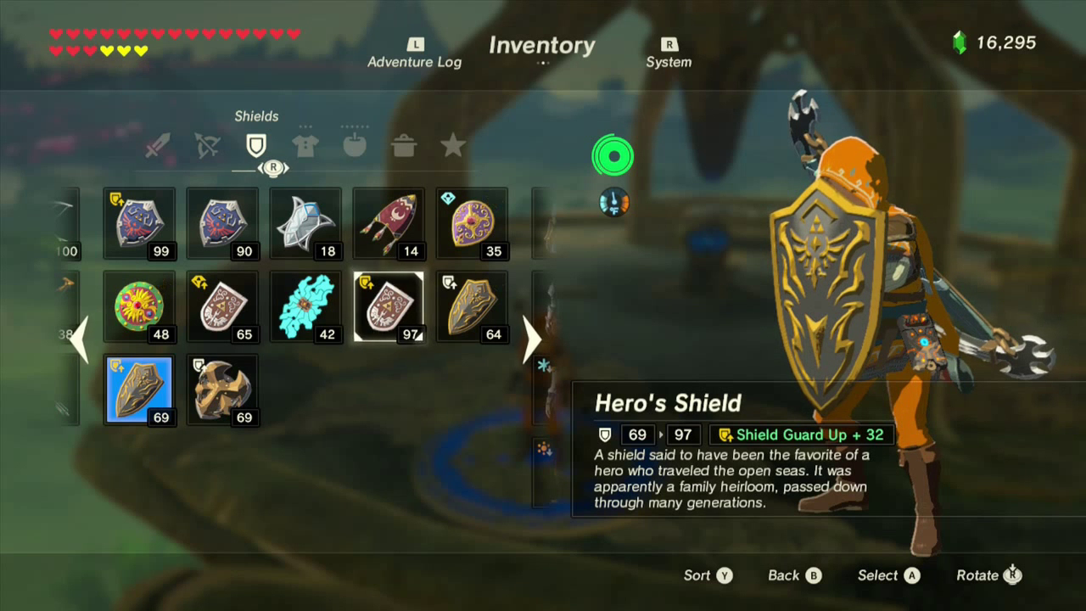
key(Return)
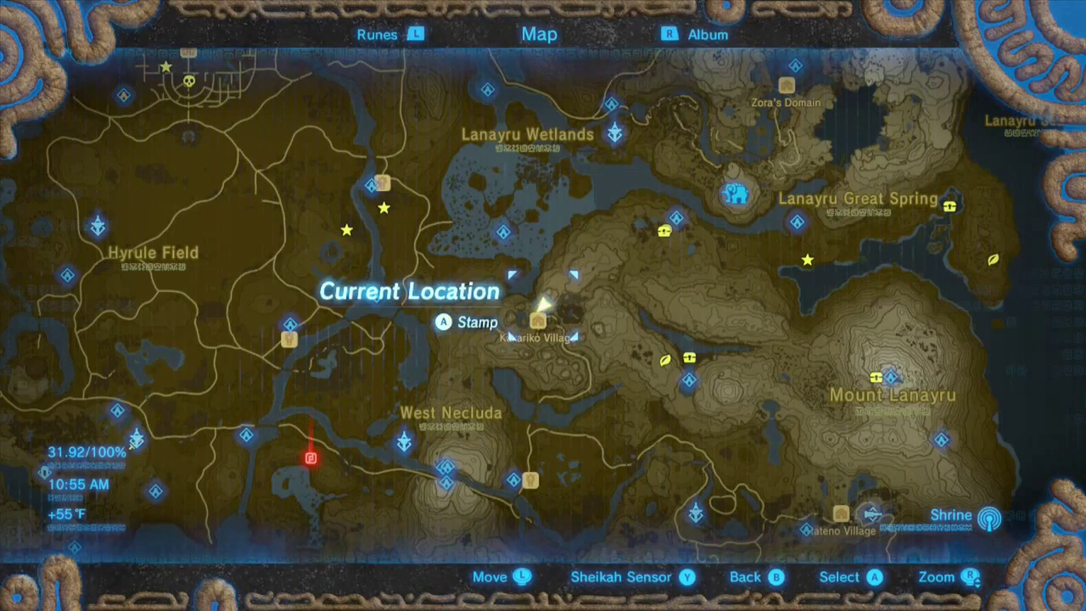
- Leave the map and paraglide down to the clothing shop in Kakariko Village
key(a)
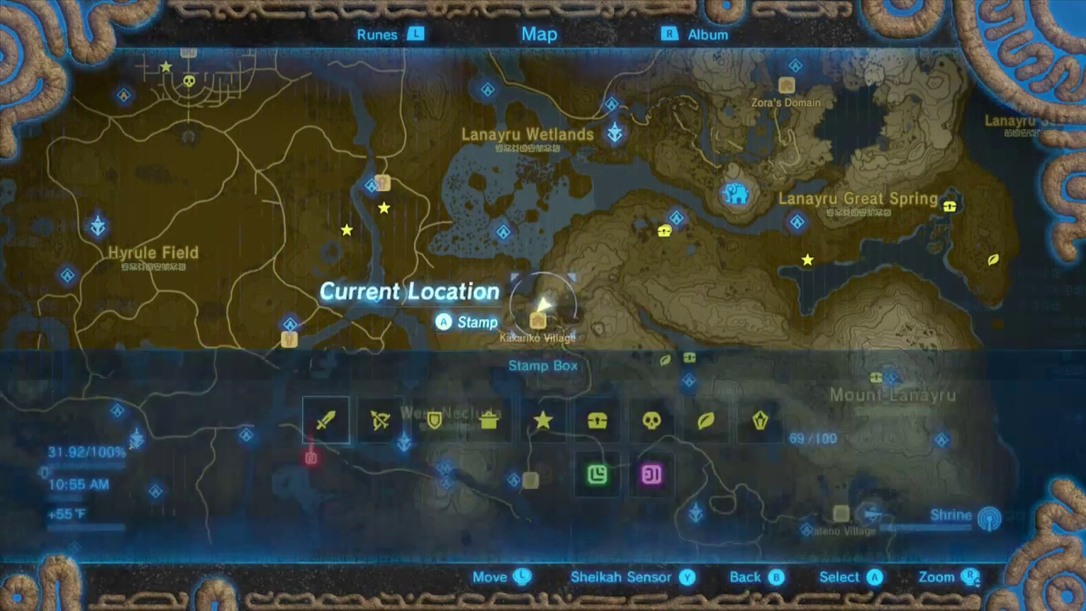
key(Escape)
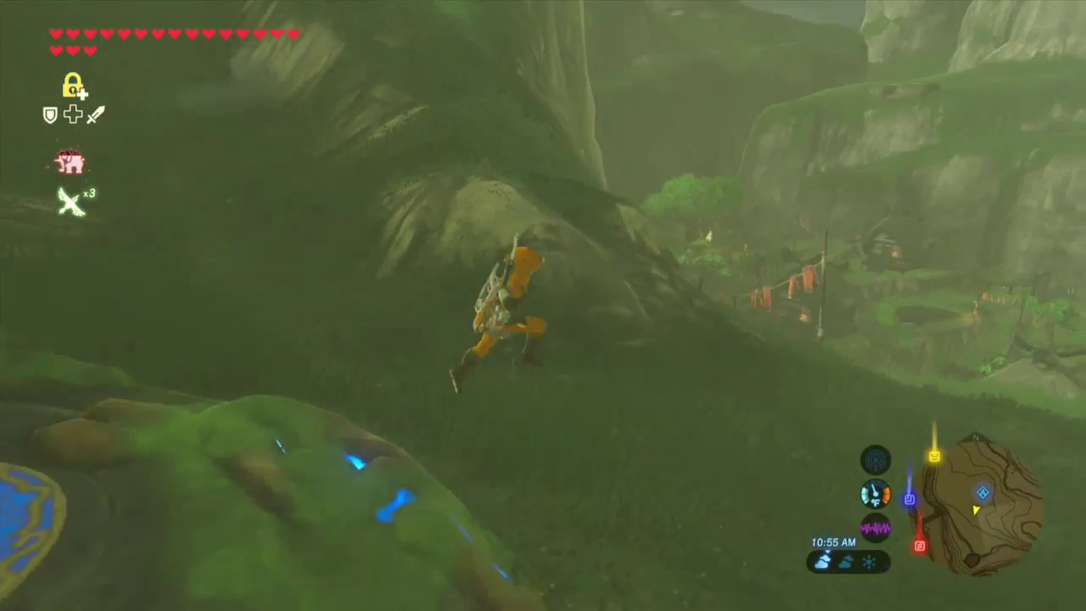
key(x)
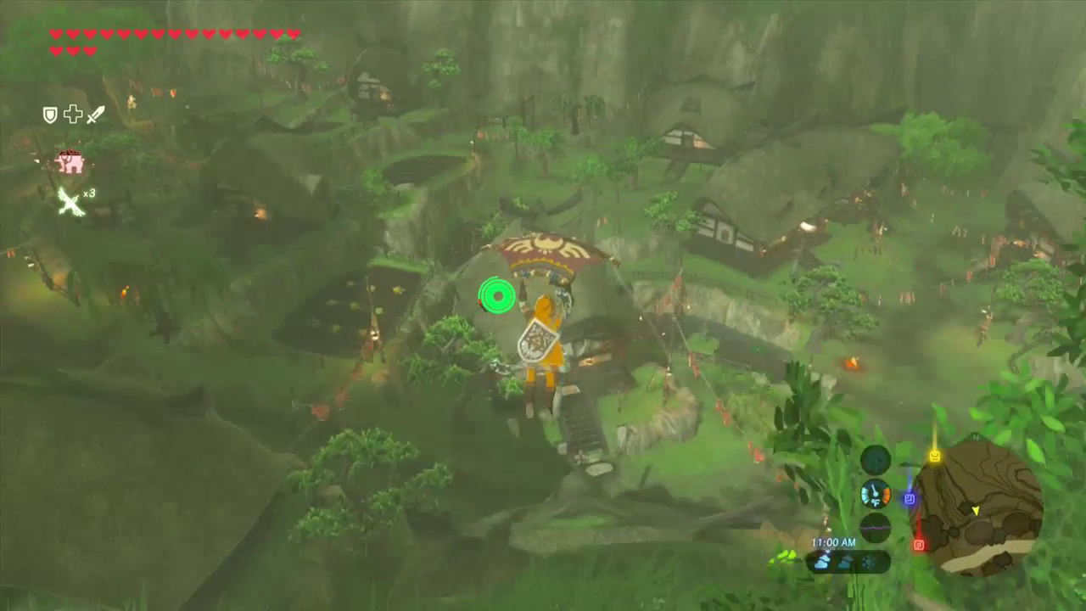
key(x)
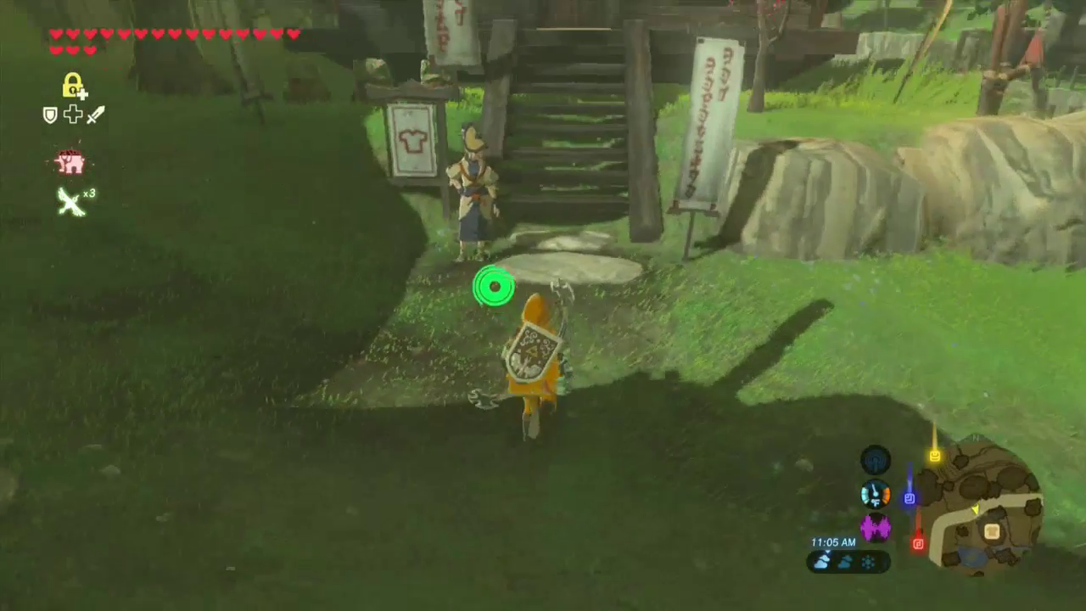
- Enter the Kakariko Village clothing shop and walk up to the Hylian Trousers on display
key(w)
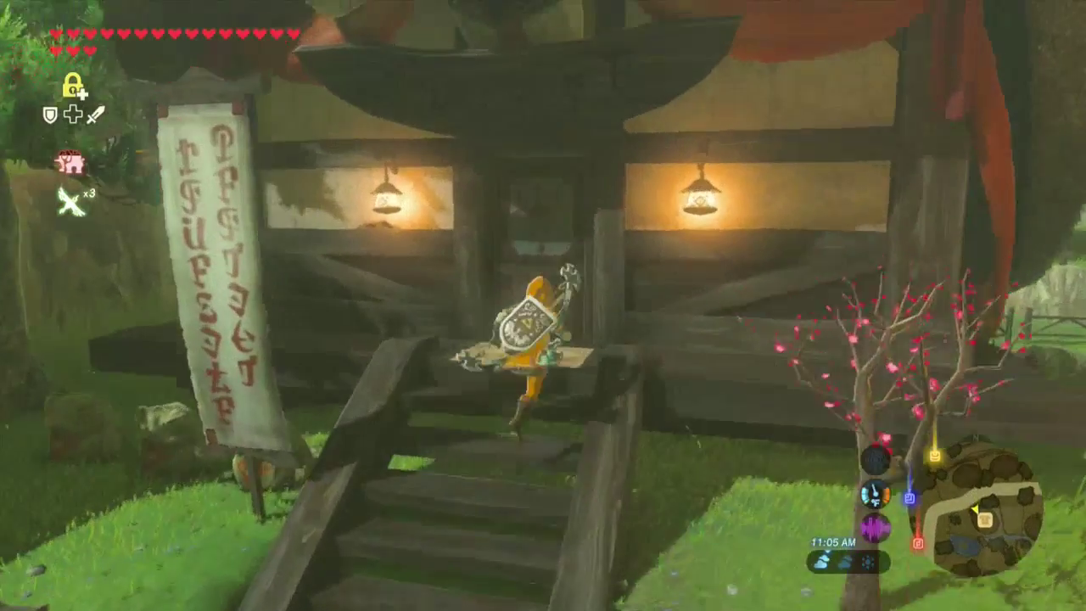
key(a)
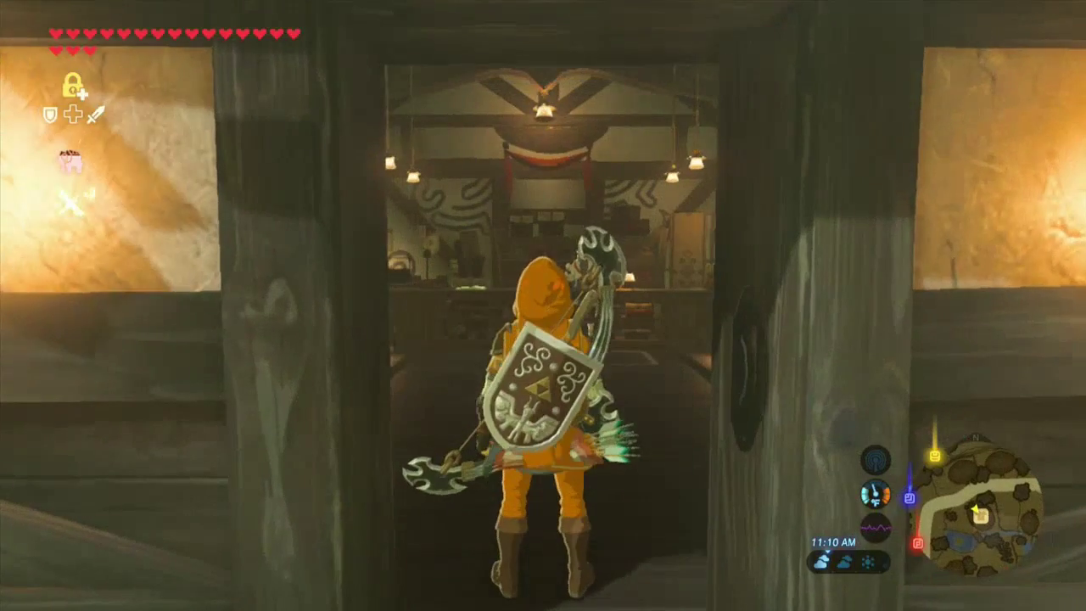
key(w)
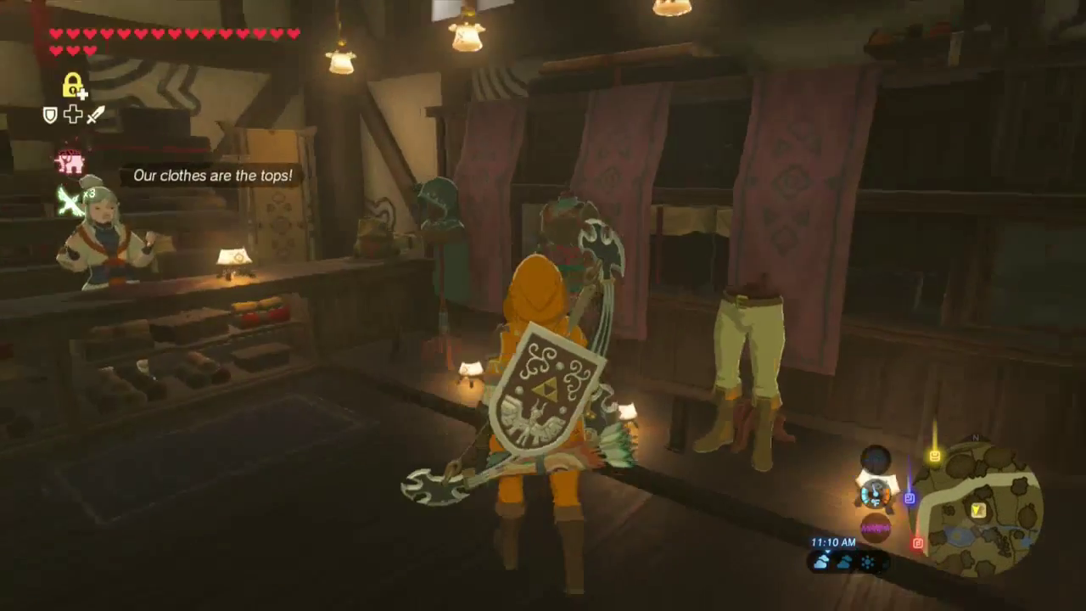
key(w)
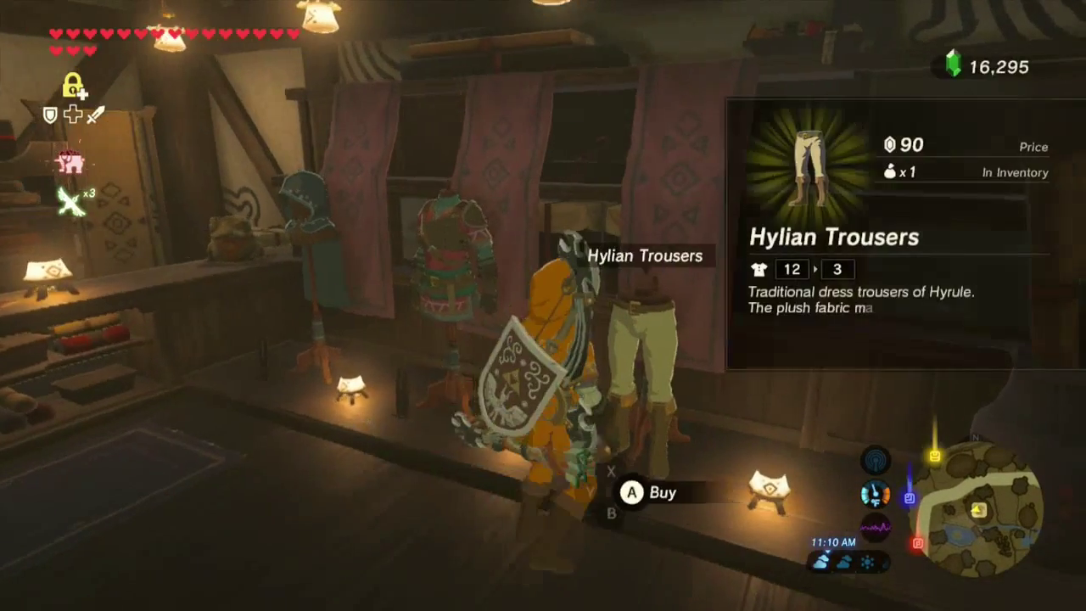
- Buy the Hylian Trousers for 90 rupees
key(e)
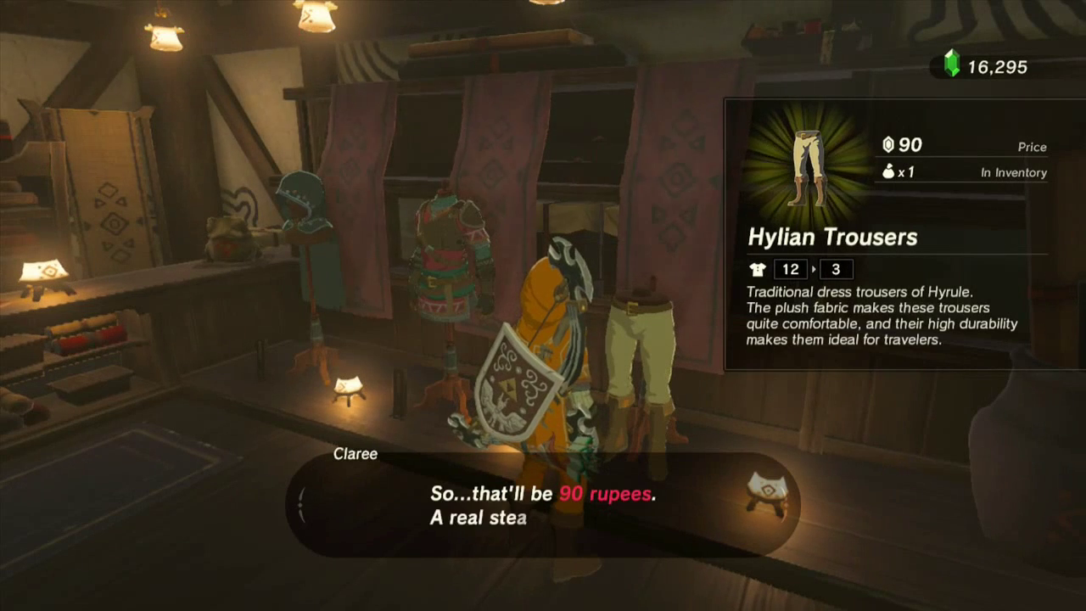
key(e)
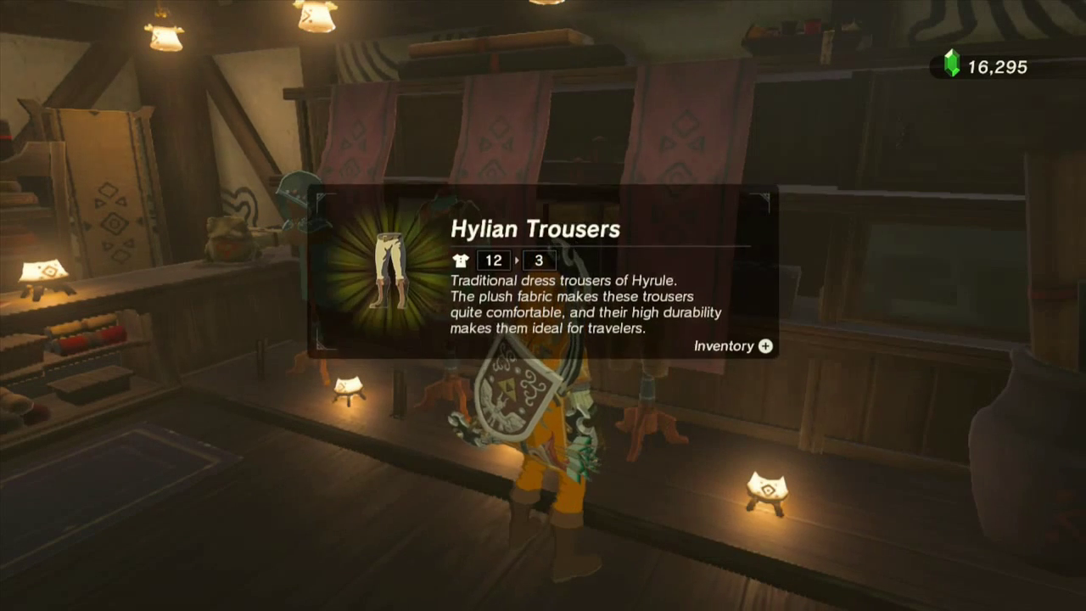
key(e)
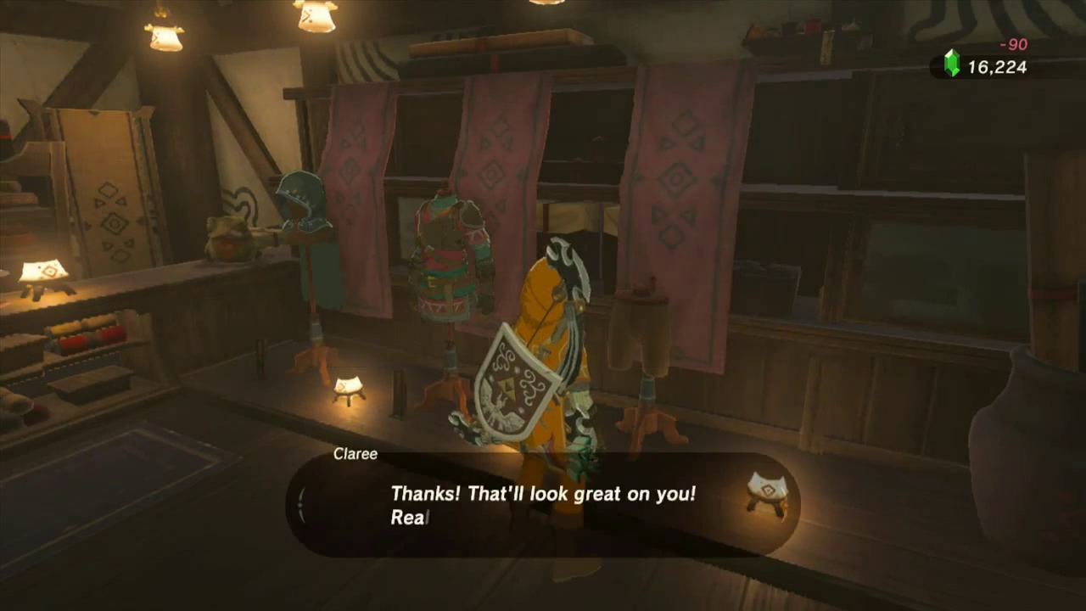
- Move over to the Hylian Tunic and buy it for 120 rupees
key(a)
key(e)
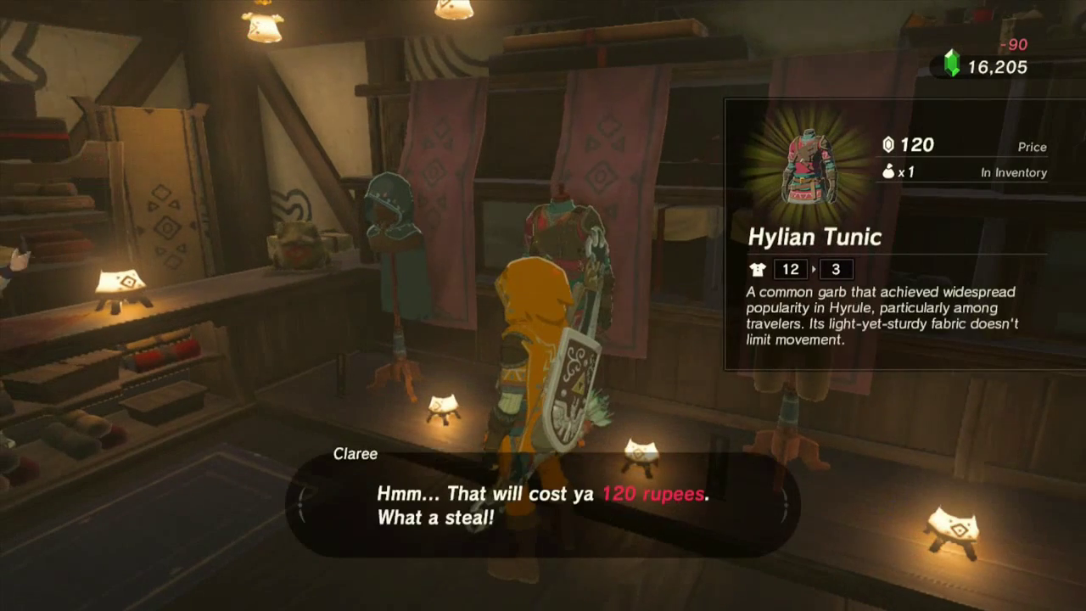
key(e)
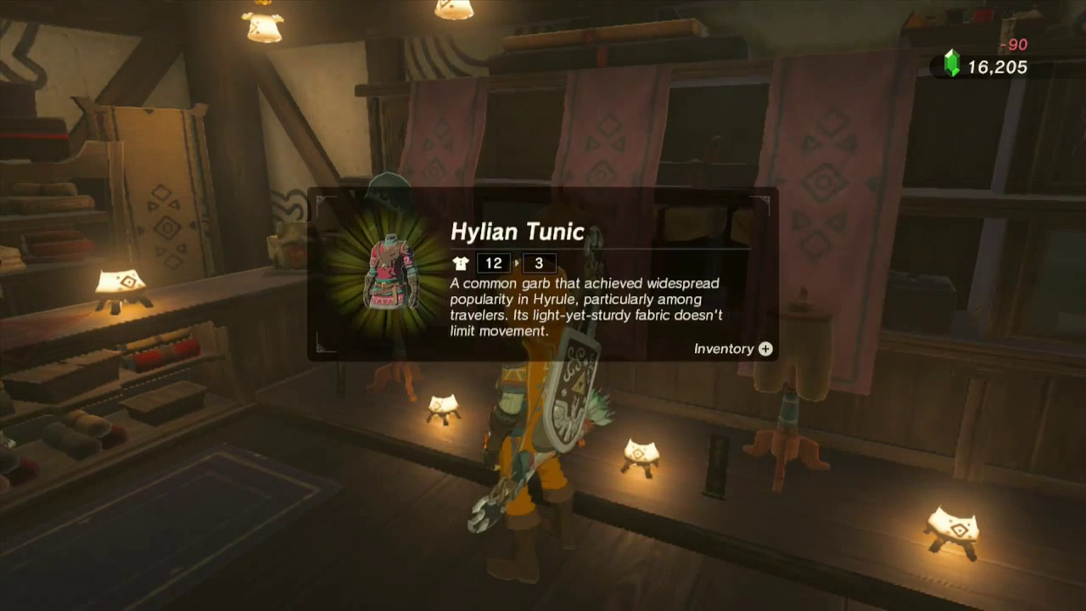
key(e)
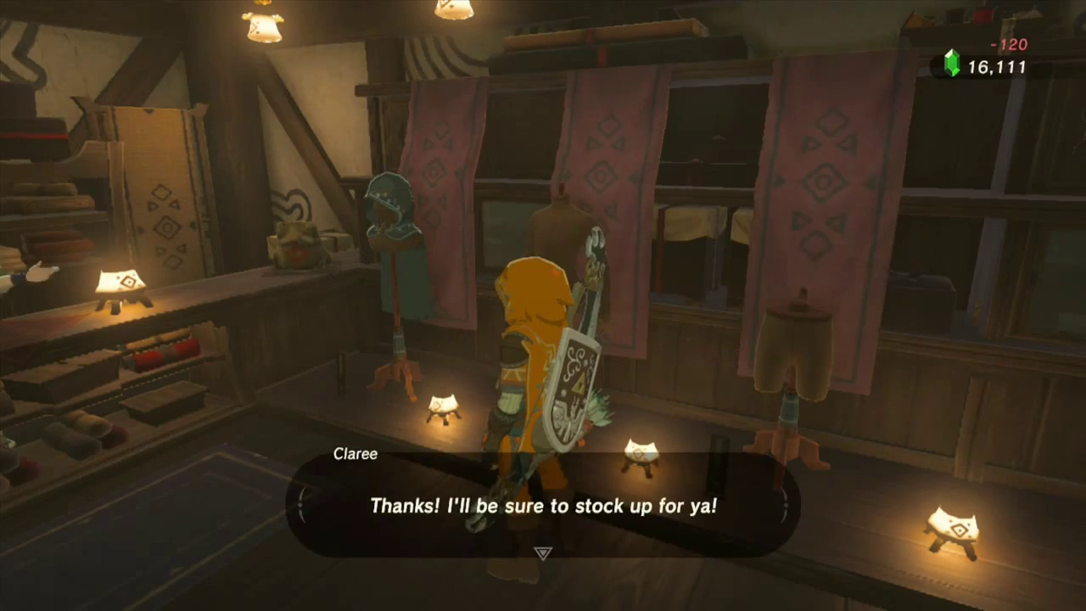
key(e)
- Move over to the Hylian Hood and buy it for 60 rupees
key(a)
key(e)
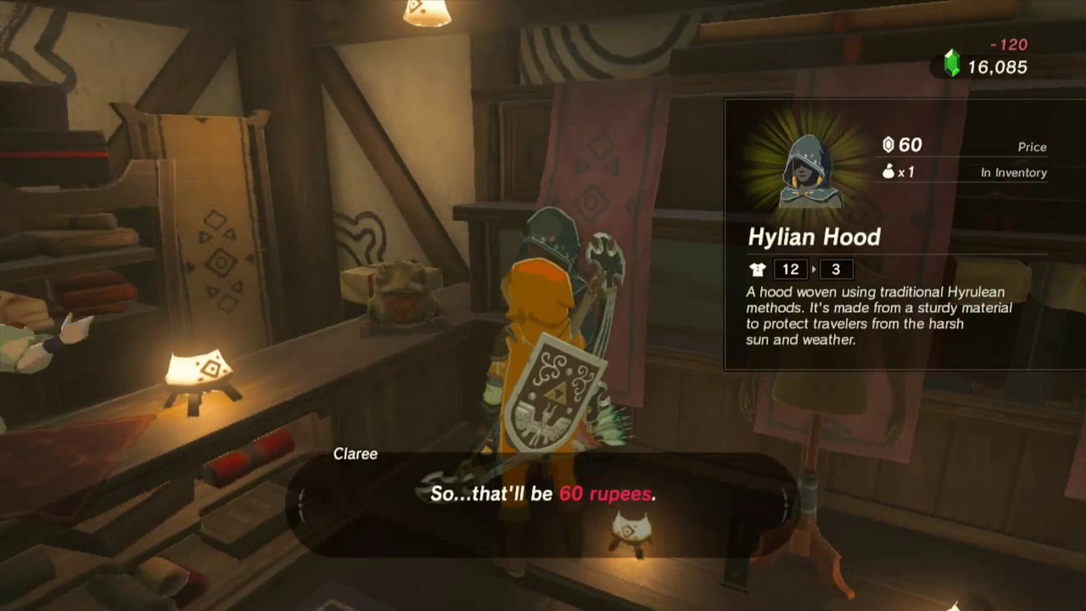
key(e)
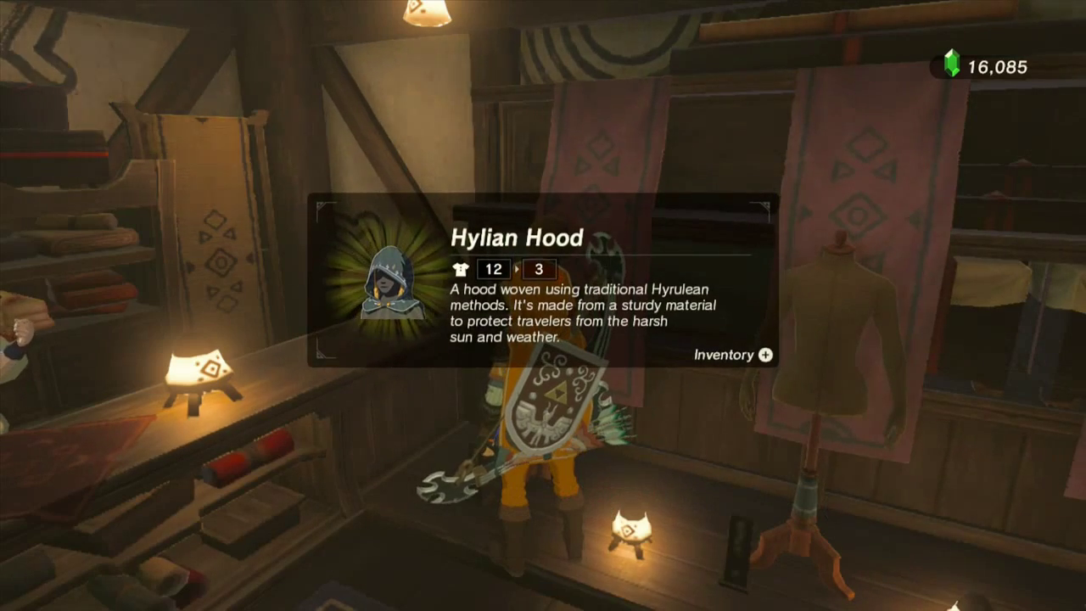
- Finish the Hylian Hood purchase dialogue and open the armor inventory at the new hood
key(e)
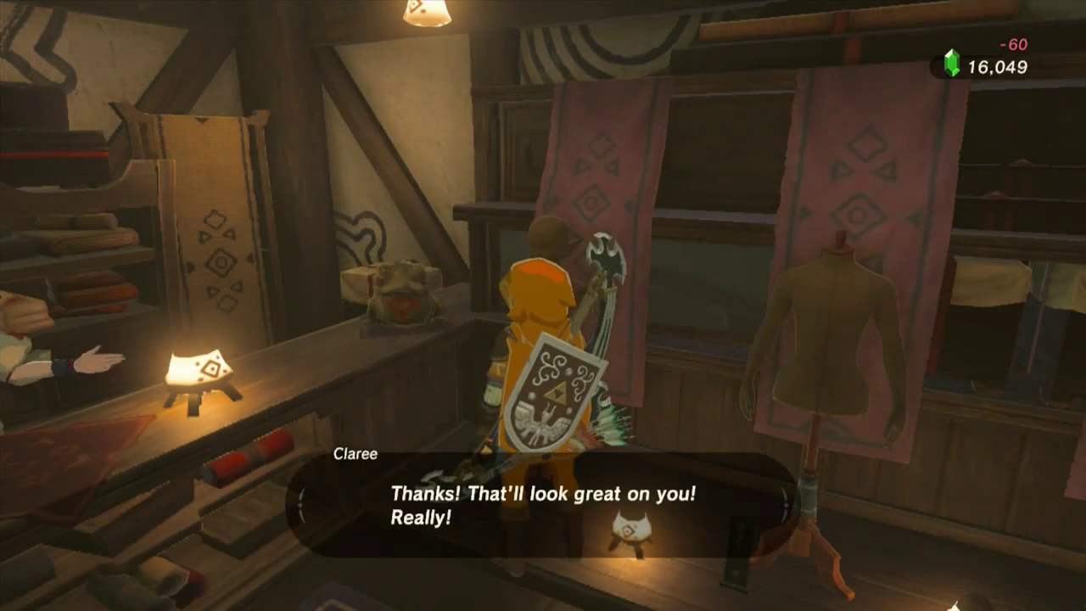
key(e)
key(plus)
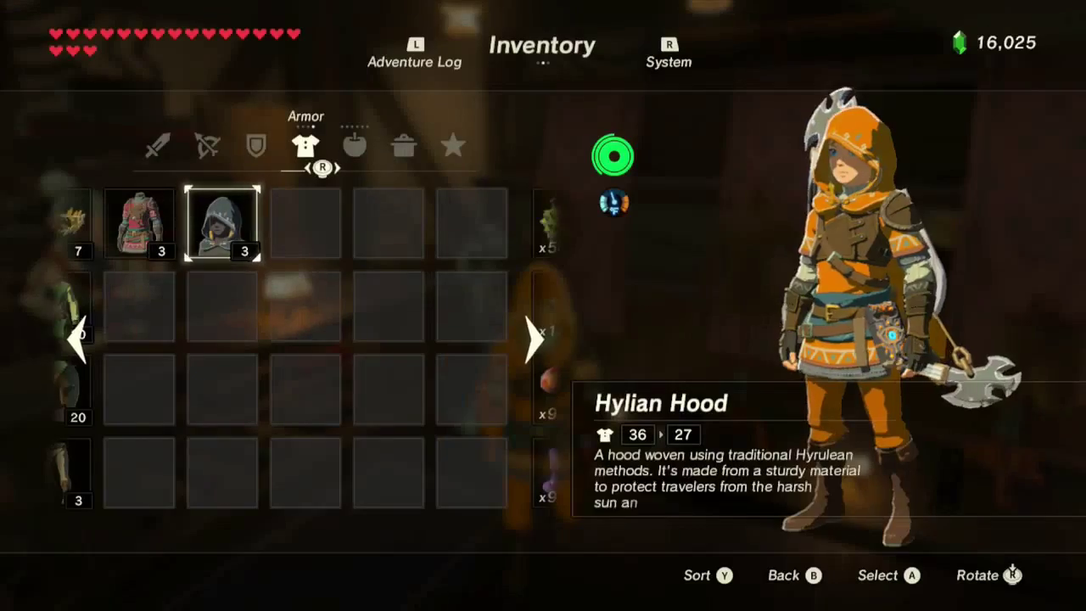
key(Left)
key(Right)
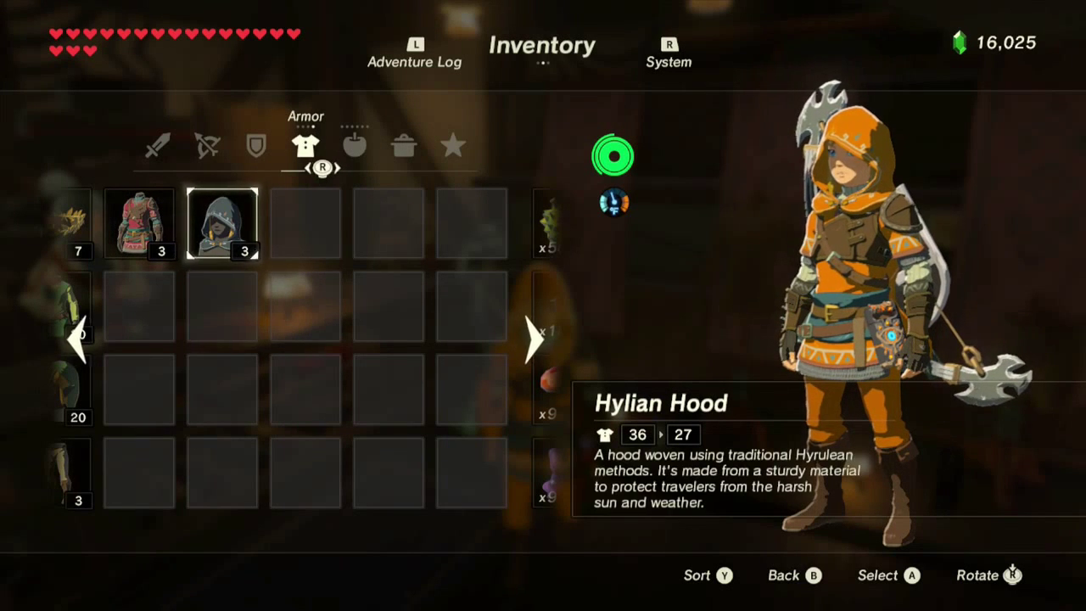
- Equip the Hylian Hood, Hylian Tunic and Hylian Trousers from the armor inventory, and close the inventory
key(Return)
key(Left)
key(Return)
key(Down)
key(Down)
key(Down)
key(Left)
key(Return)
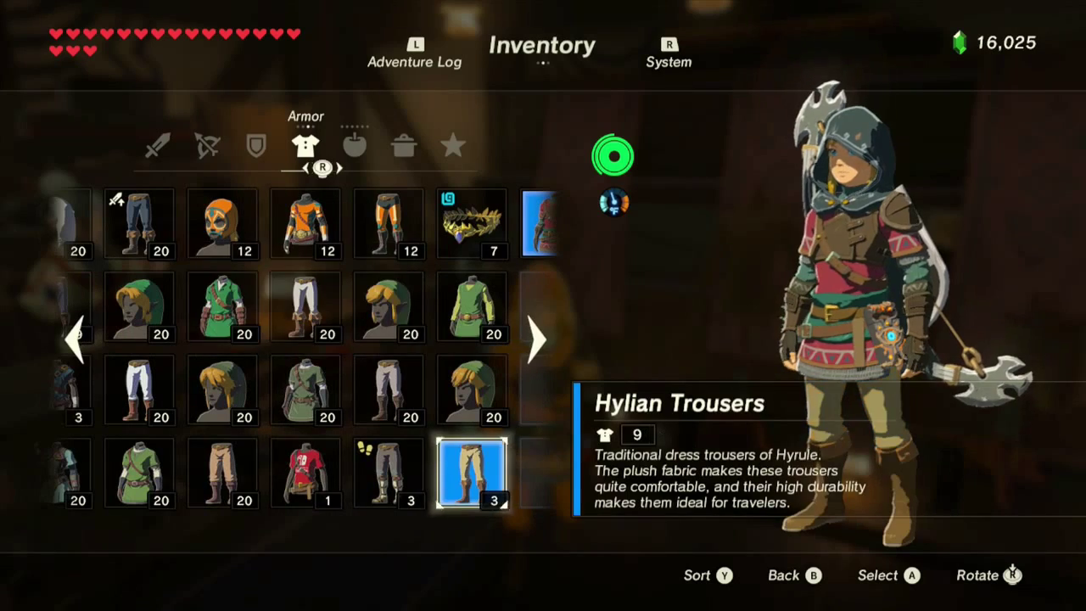
key(Up)
key(Escape)
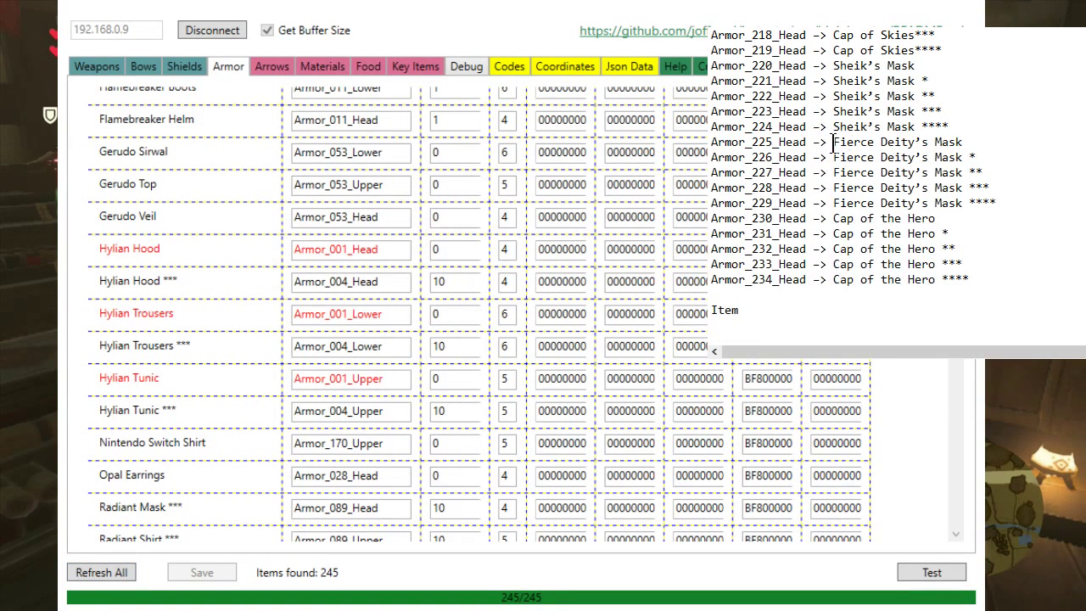
- Look up the Fierce Deity's Mask entries and their star upgrade levels in the armor ID list
click(1080, 123)
scroll(897, 81, up, 2)
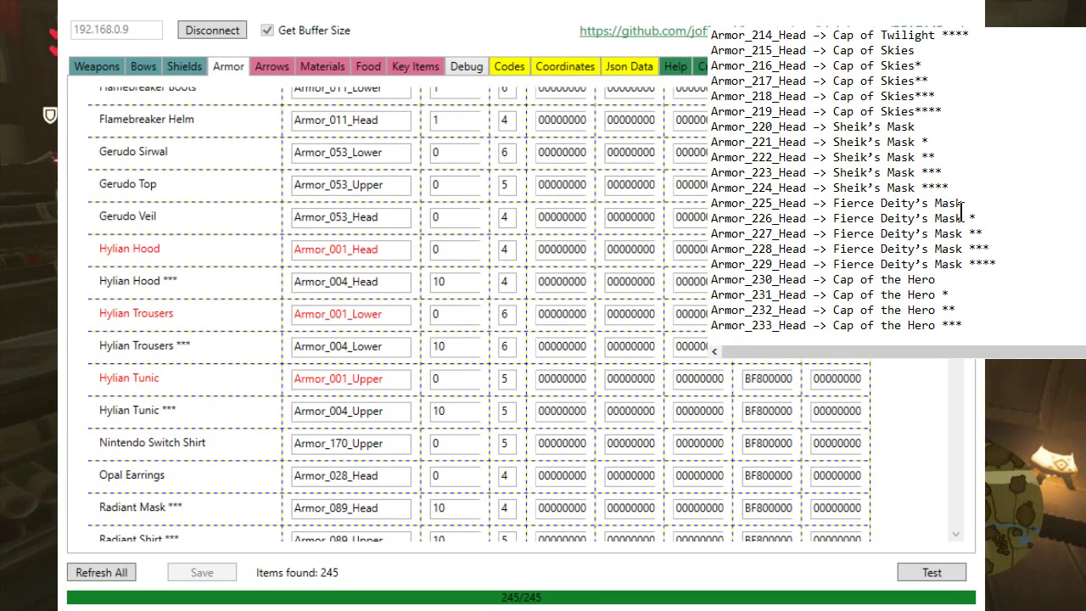
drag(968, 218, 980, 217)
click(967, 244)
drag(999, 263, 967, 263)
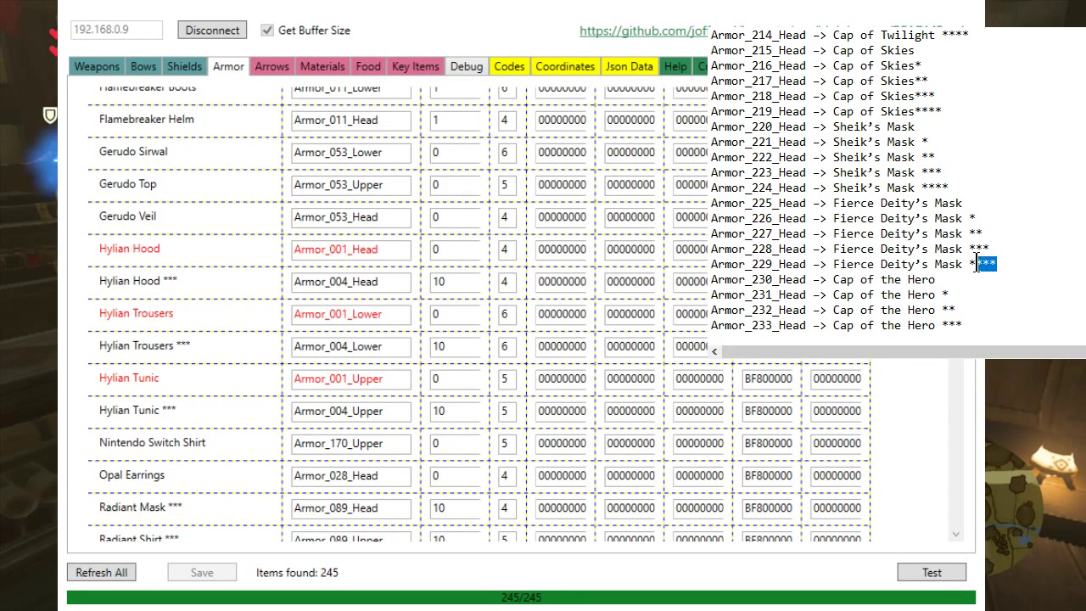
key(Down)
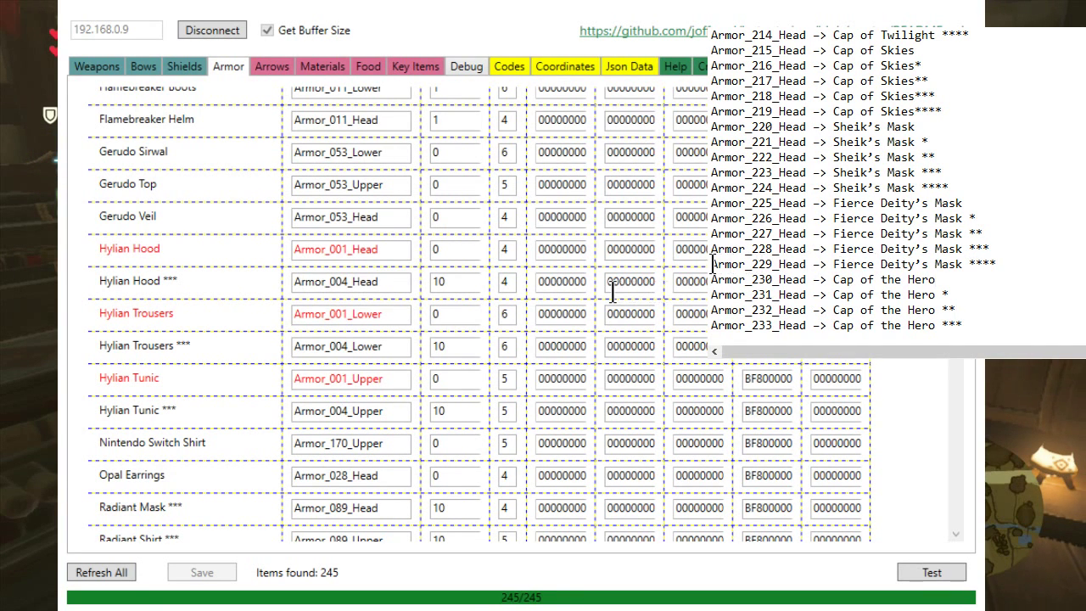
- Copy the number 229 from the four-star Fierce Deity's Mask entry in the armor ID list
drag(711, 263, 765, 264)
click(765, 264)
key(Left)
key(Left)
key(shift+Right)
key(shift+Right)
key(shift+Right)
key(ctrl+c)
- Change the item ID of the Hylian Hood without stars to Armor_229_Head and save the change
click(344, 246)
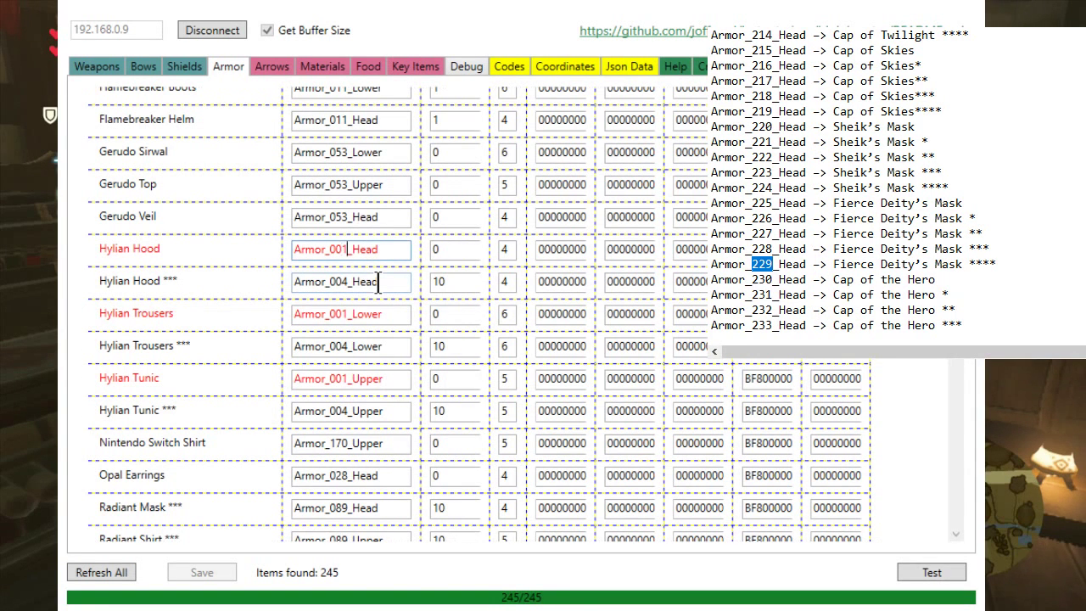
key(BackSpace)
key(BackSpace)
key(BackSpace)
key(ctrl+v)
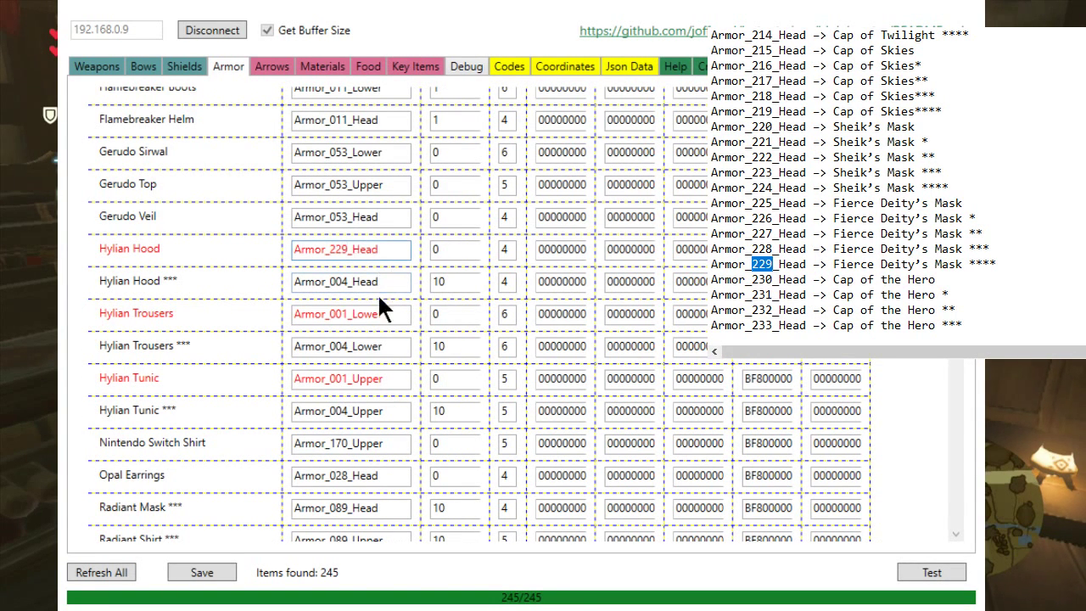
click(215, 570)
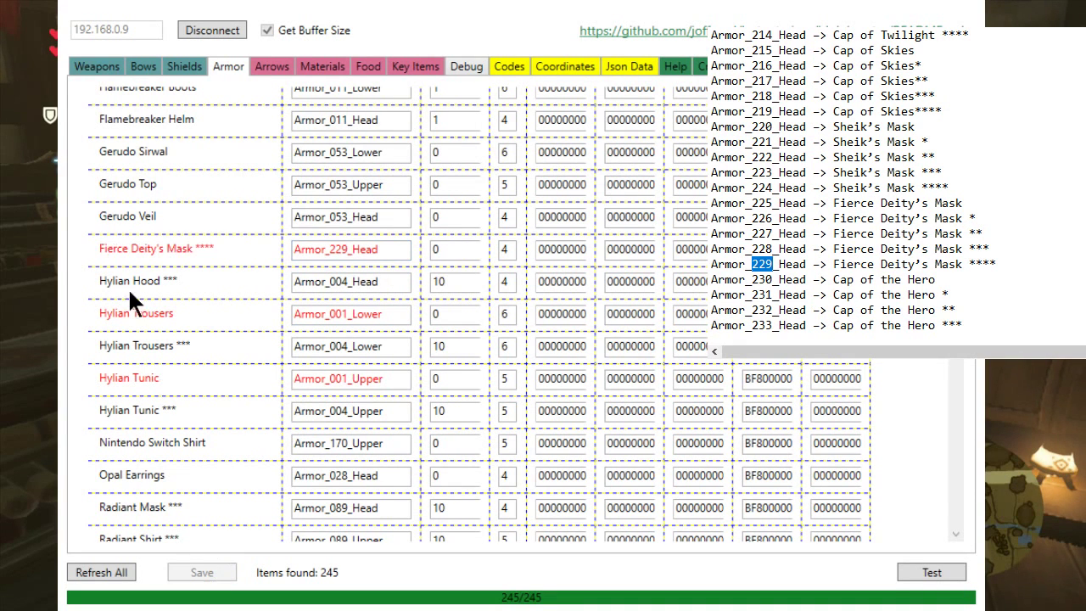
drag(101, 247, 222, 246)
click(226, 247)
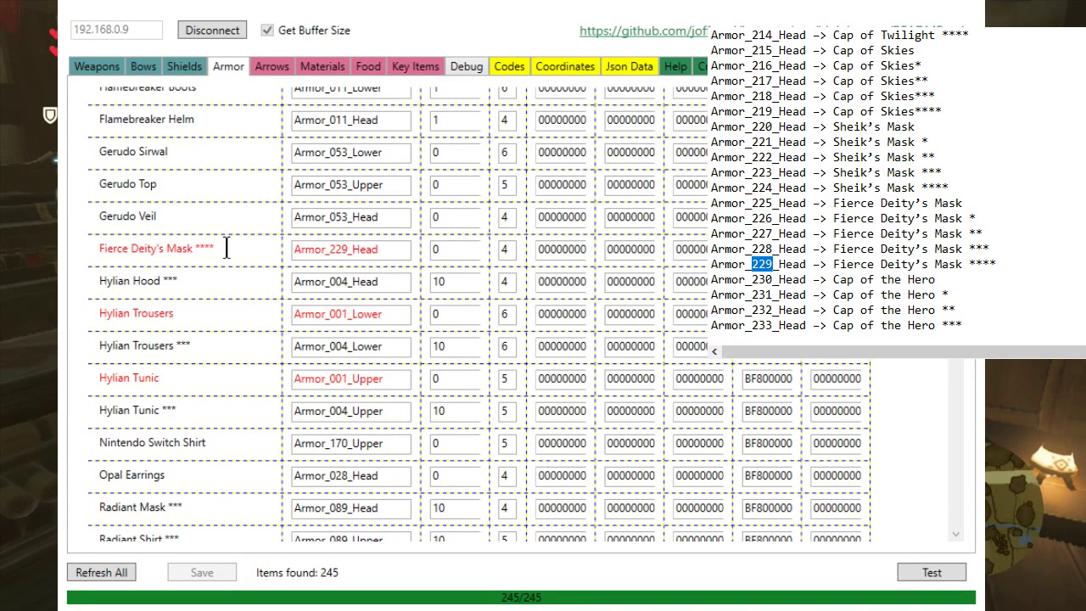
- Set the unstarred Hylian Trousers' ID to Armor_229_Lower and the unstarred Hylian Tunic's ID to Armor_229_Upper, and save both
click(347, 313)
key(BackSpace)
key(BackSpace)
key(BackSpace)
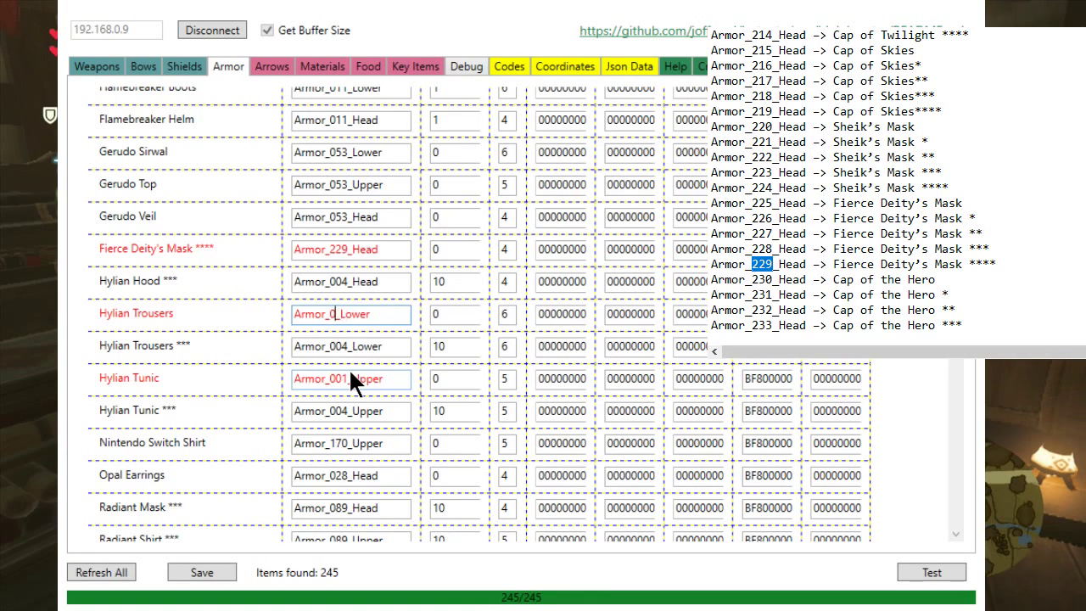
text(229)
click(345, 378)
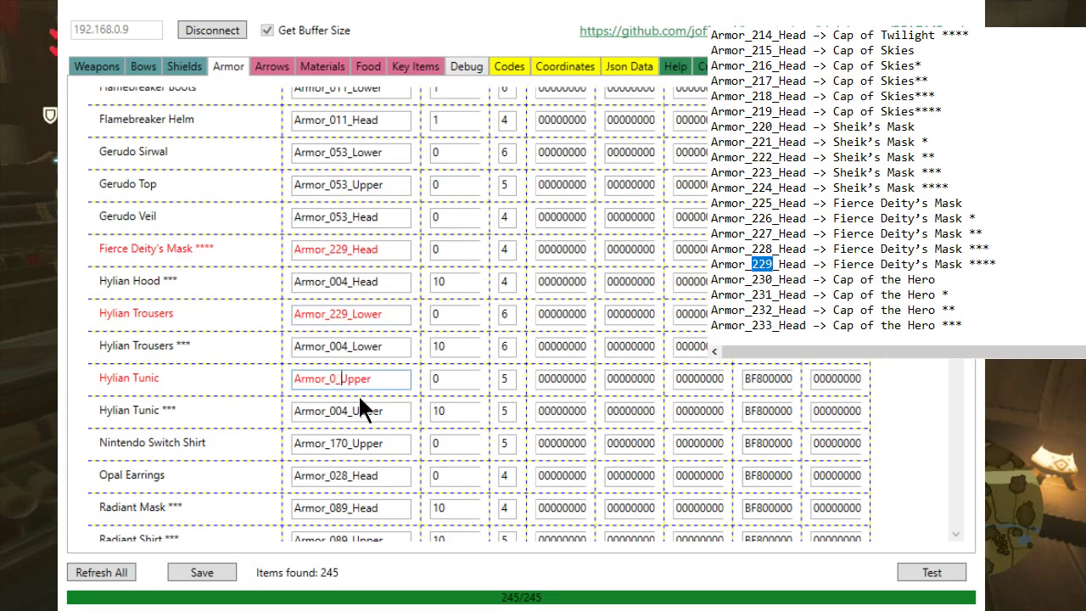
key(BackSpace)
click(207, 573)
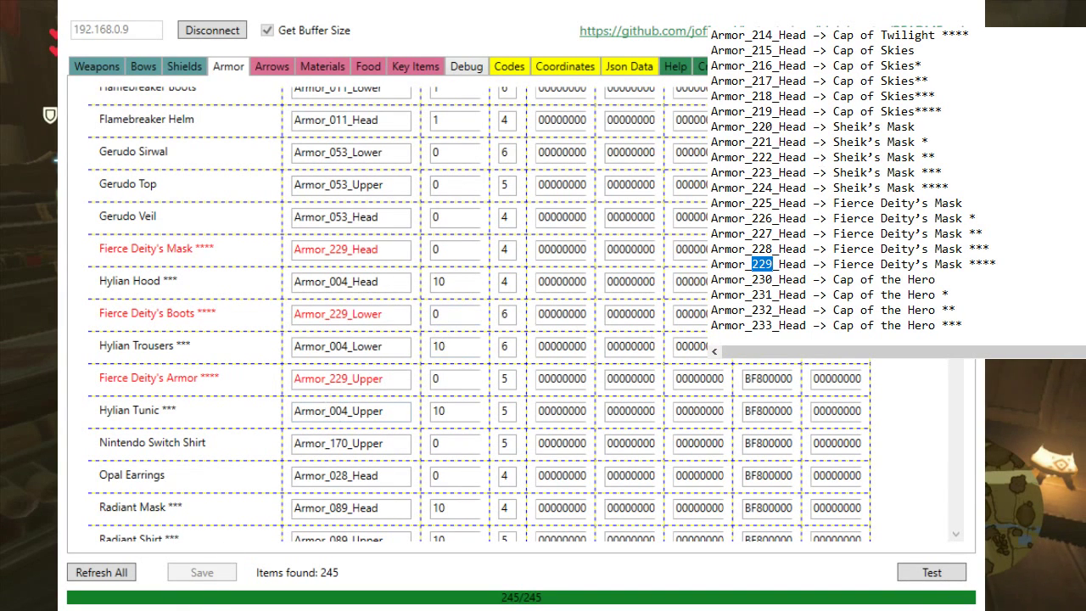
click(218, 424)
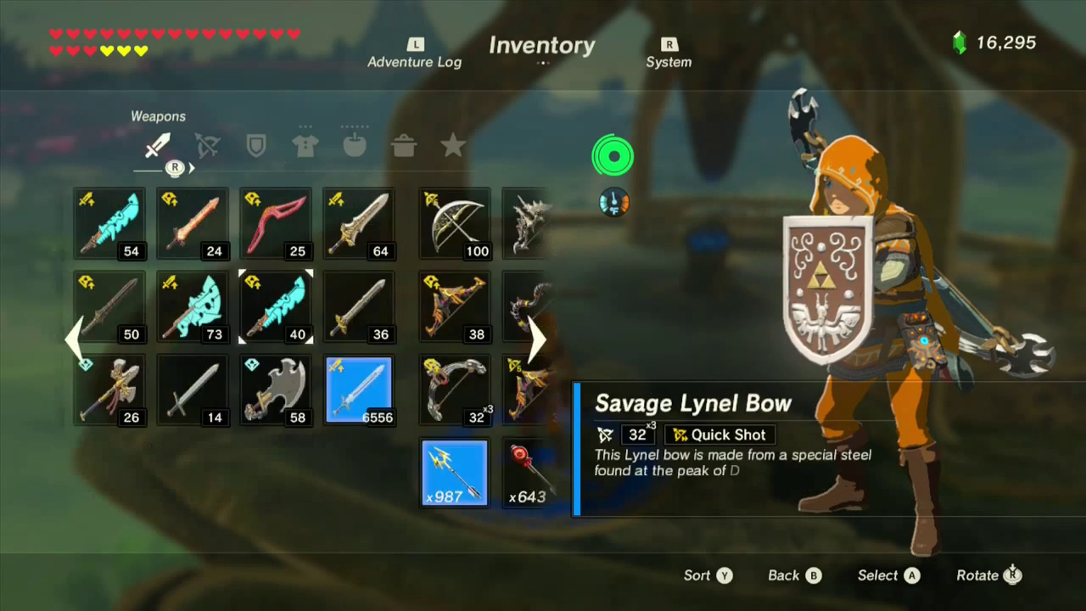
- Look through the weapons in the game inventory, including the Edge of Duality and the Giant Boomerang
key(Left)
key(Left)
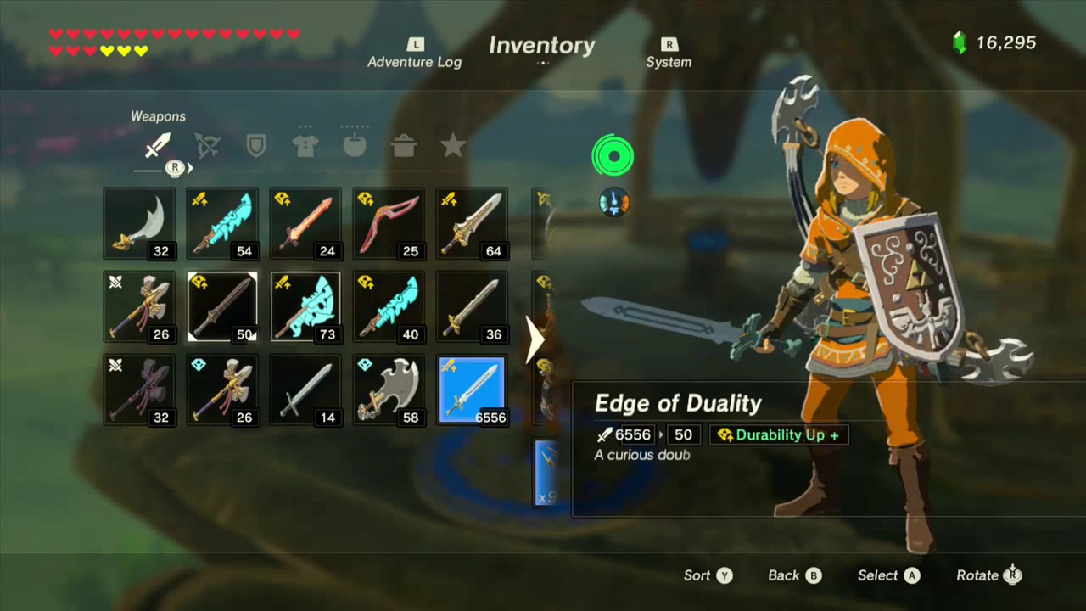
key(Down)
key(Up)
key(Up)
key(Right)
key(Right)
key(Right)
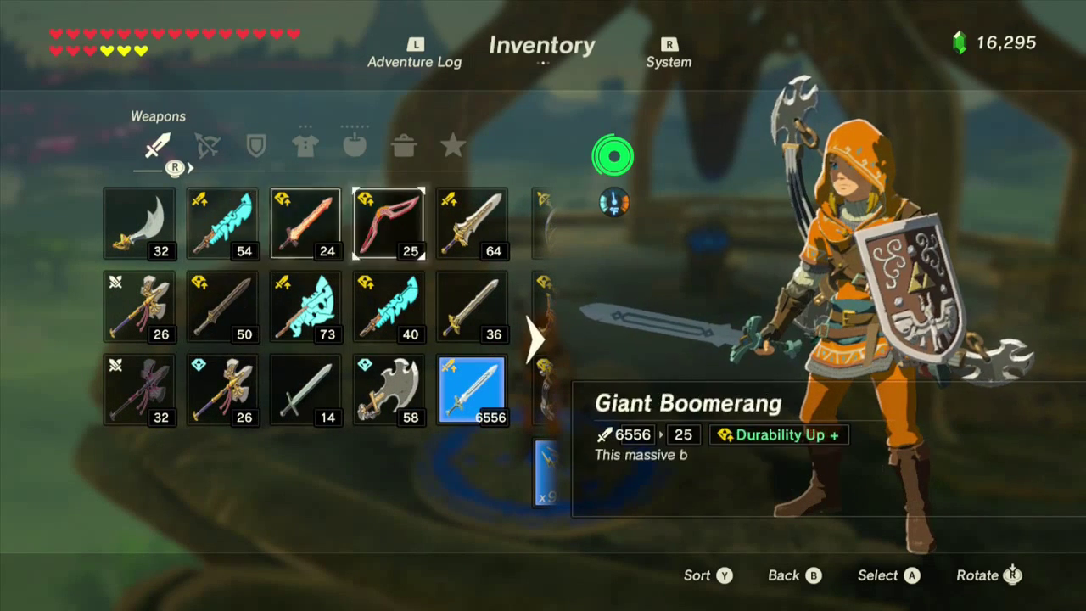
key(Down)
key(Down)
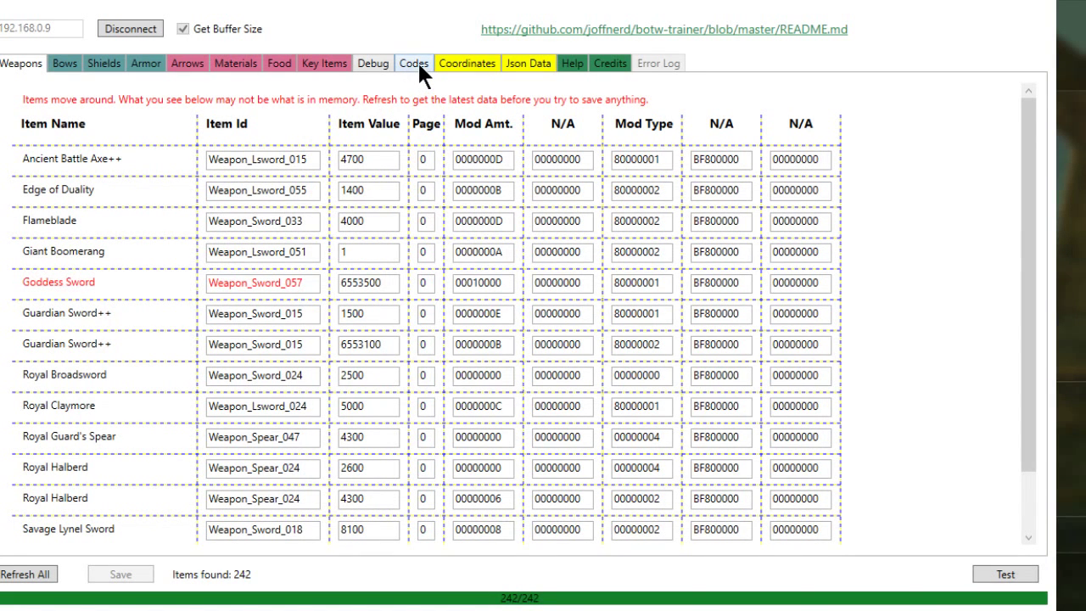
- Enable the Moon Jump code, Speed at 41000000 and all three Durability codes (W, S, B), and save them
click(415, 65)
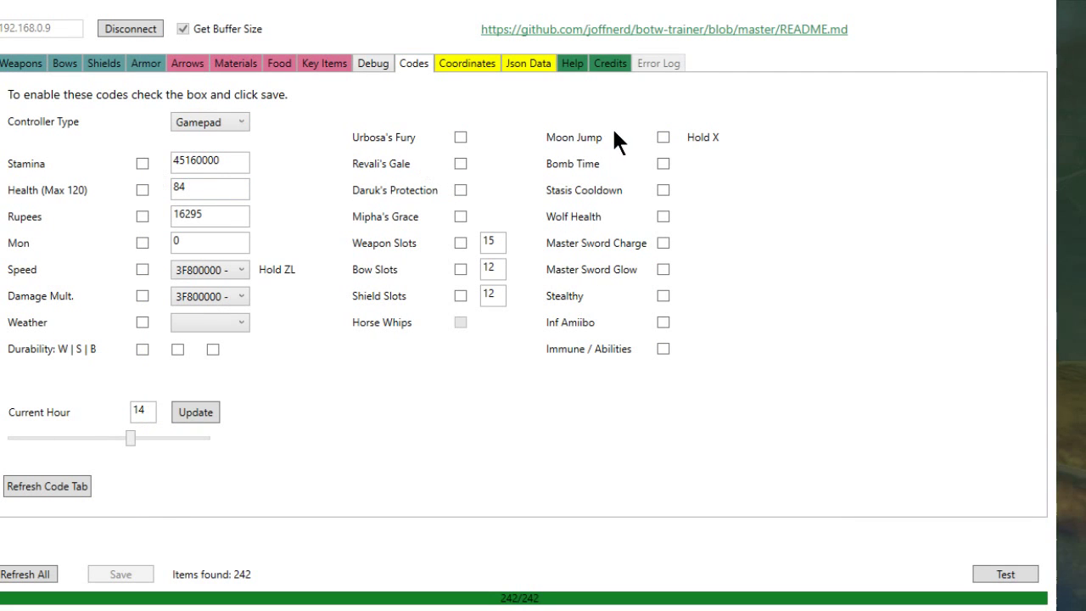
click(662, 138)
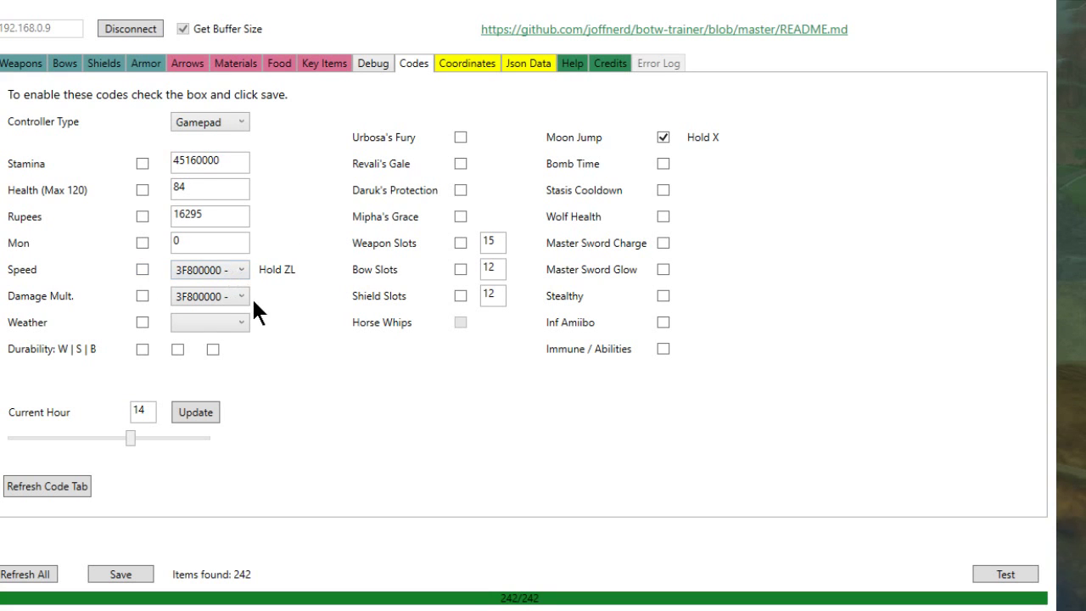
click(257, 365)
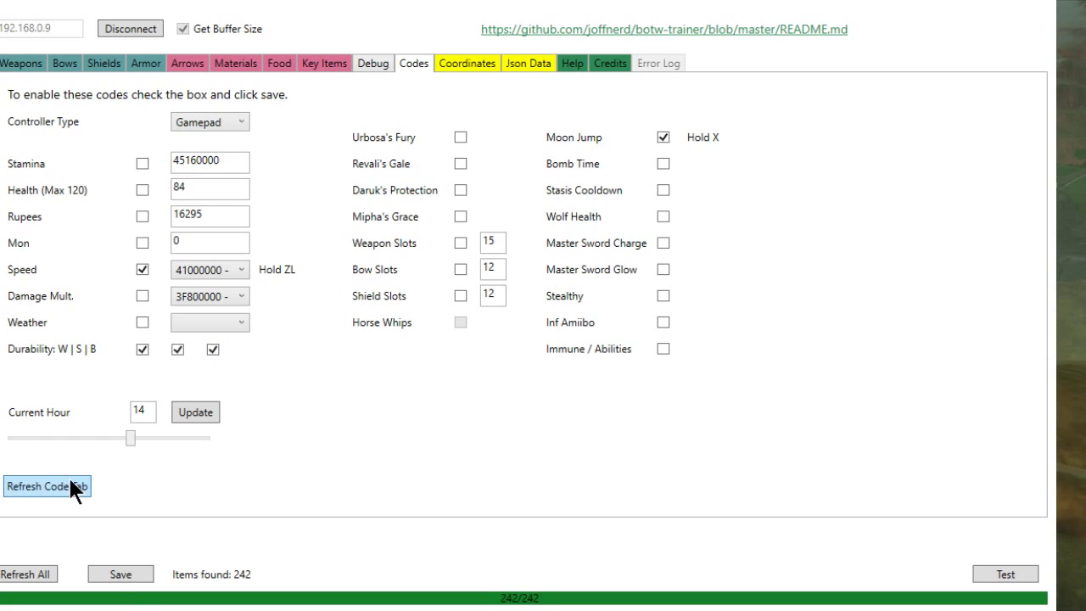
click(133, 581)
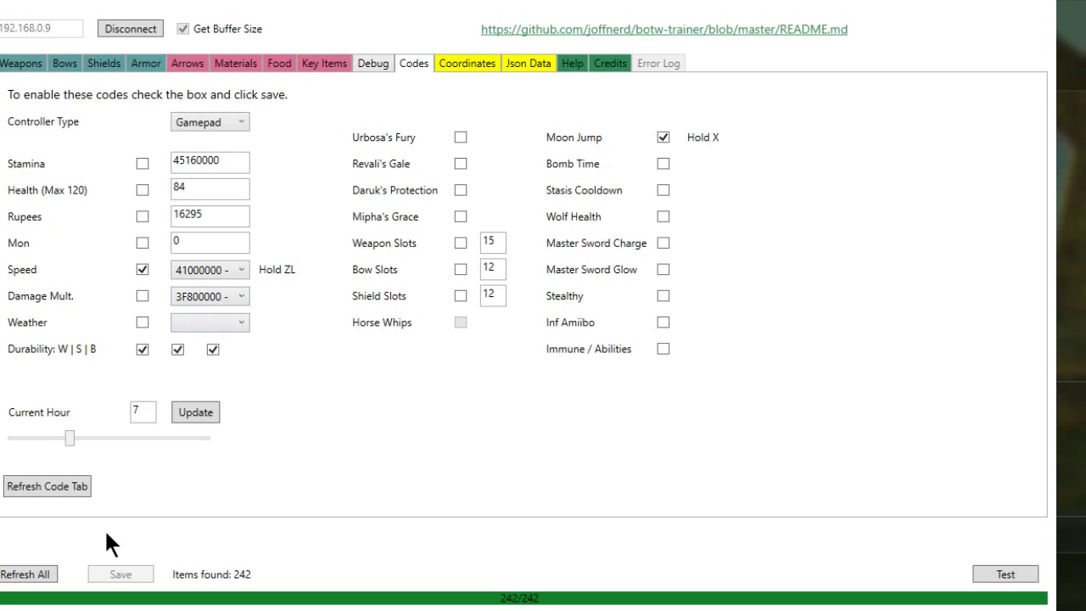
- Switch from the codes to the list of weapons
click(21, 64)
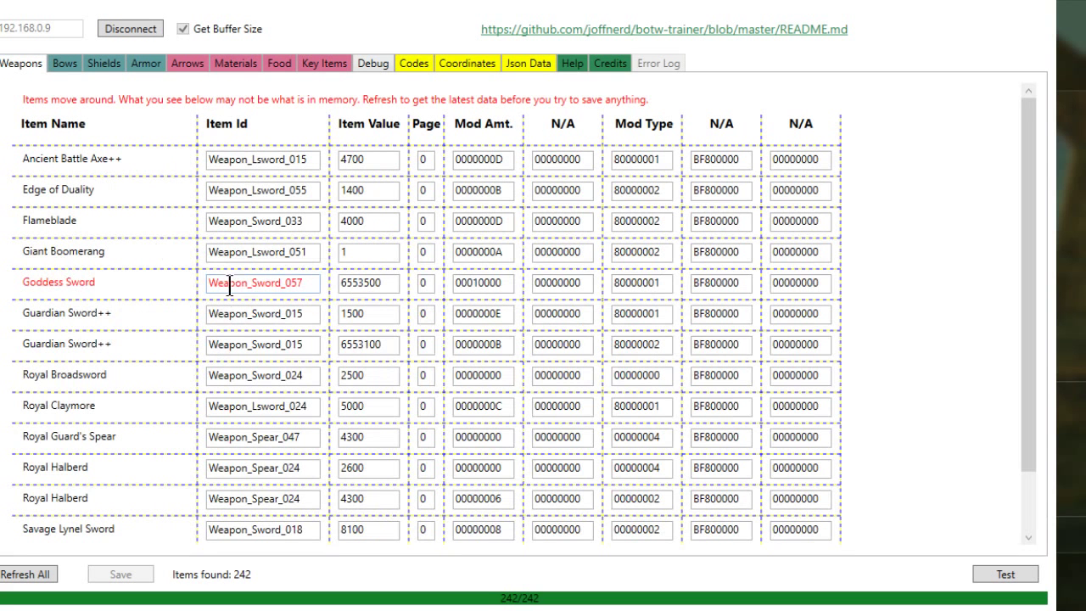